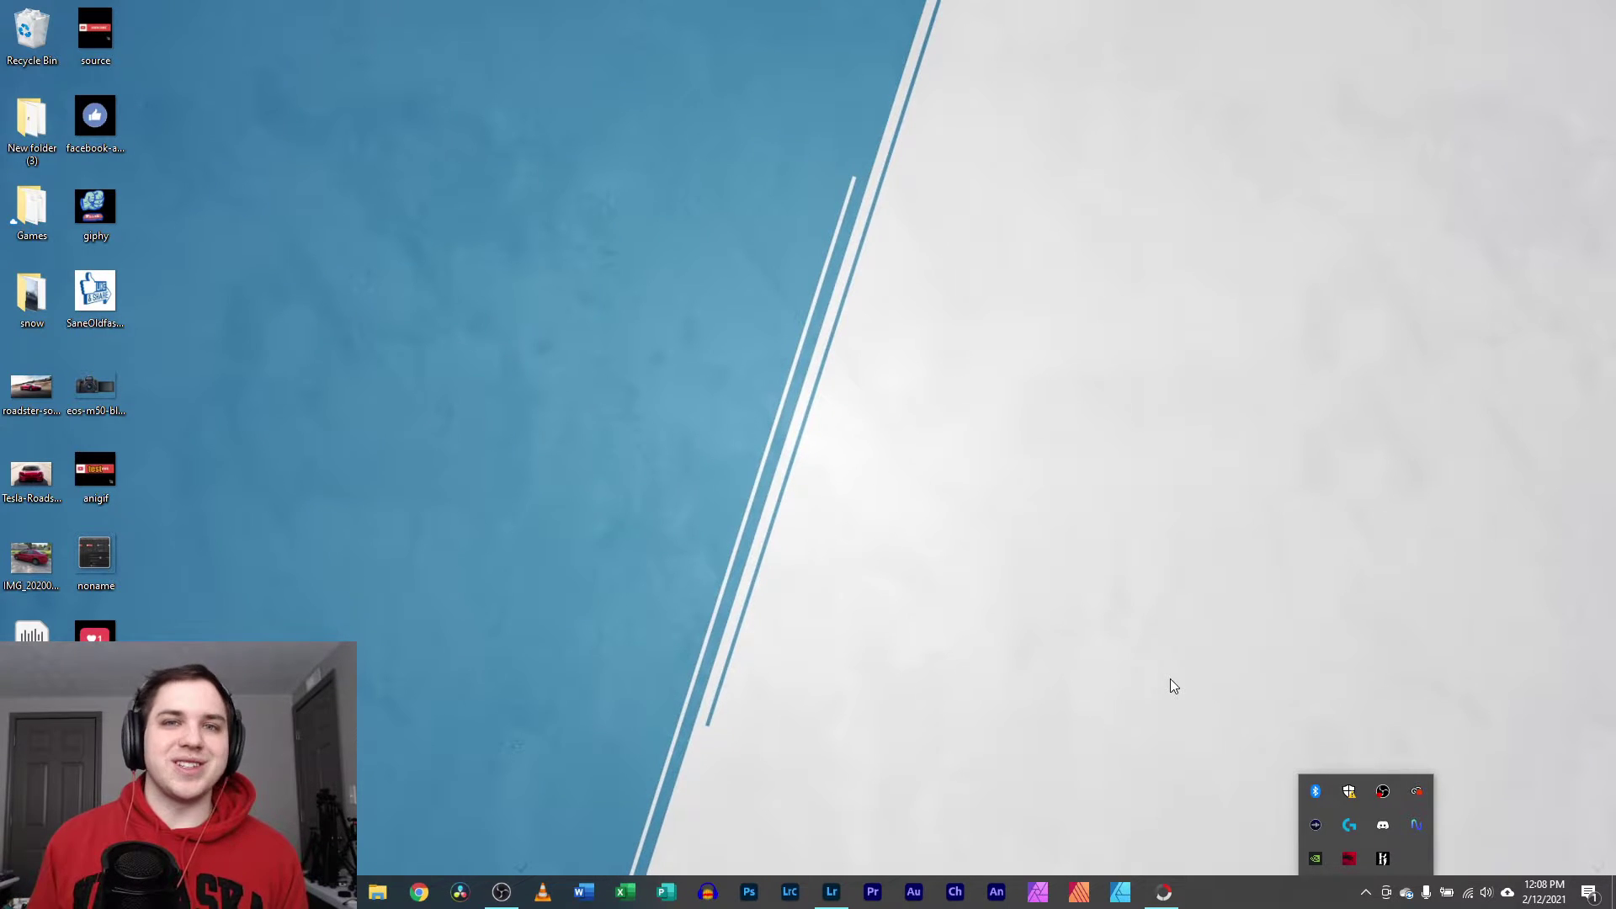
- Check the same dandelion photo in Lightroom, then bring PhotoScape X Pro back to the front
{"action": "left_click", "coordinate": [1165, 894]}
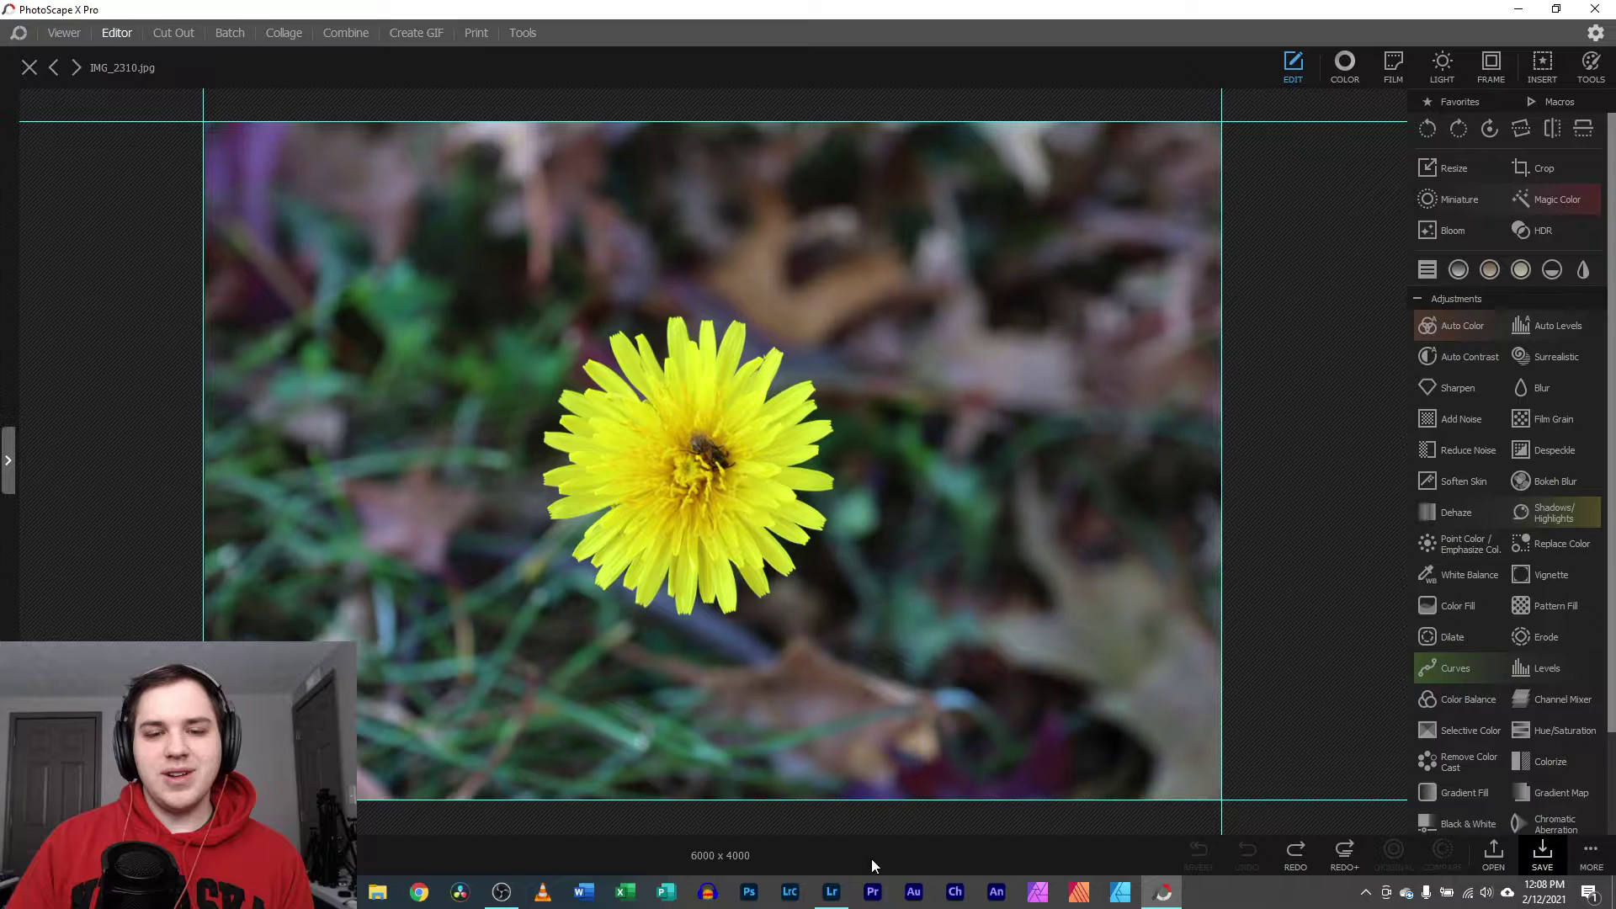
{"action": "left_click", "coordinate": [832, 893]}
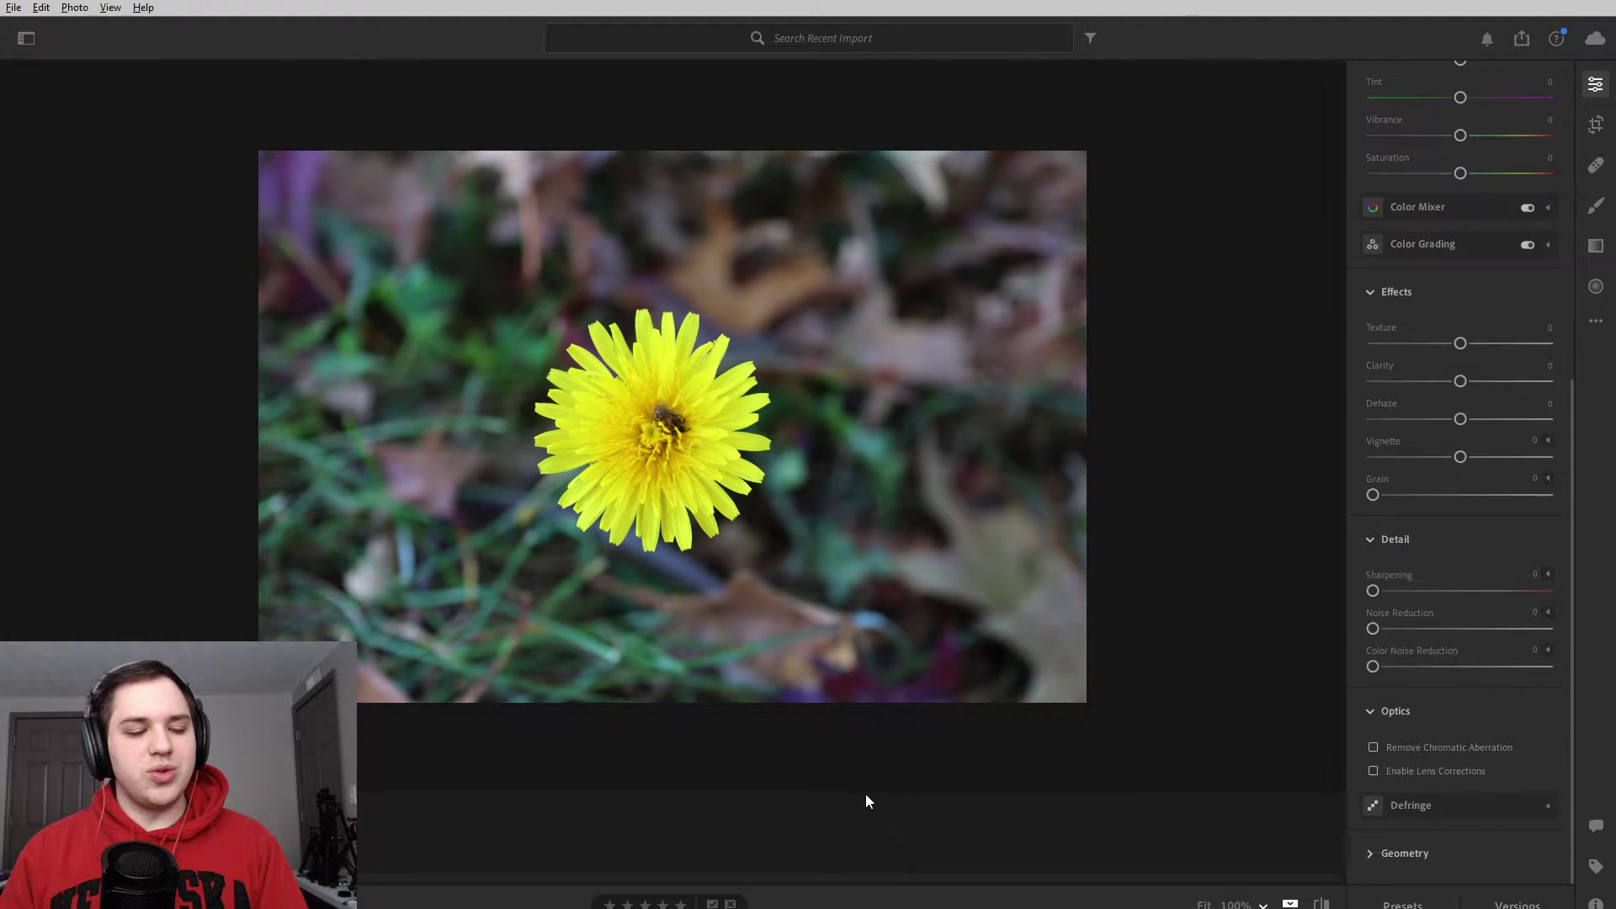
{"action": "key", "text": "alt+Tab"}
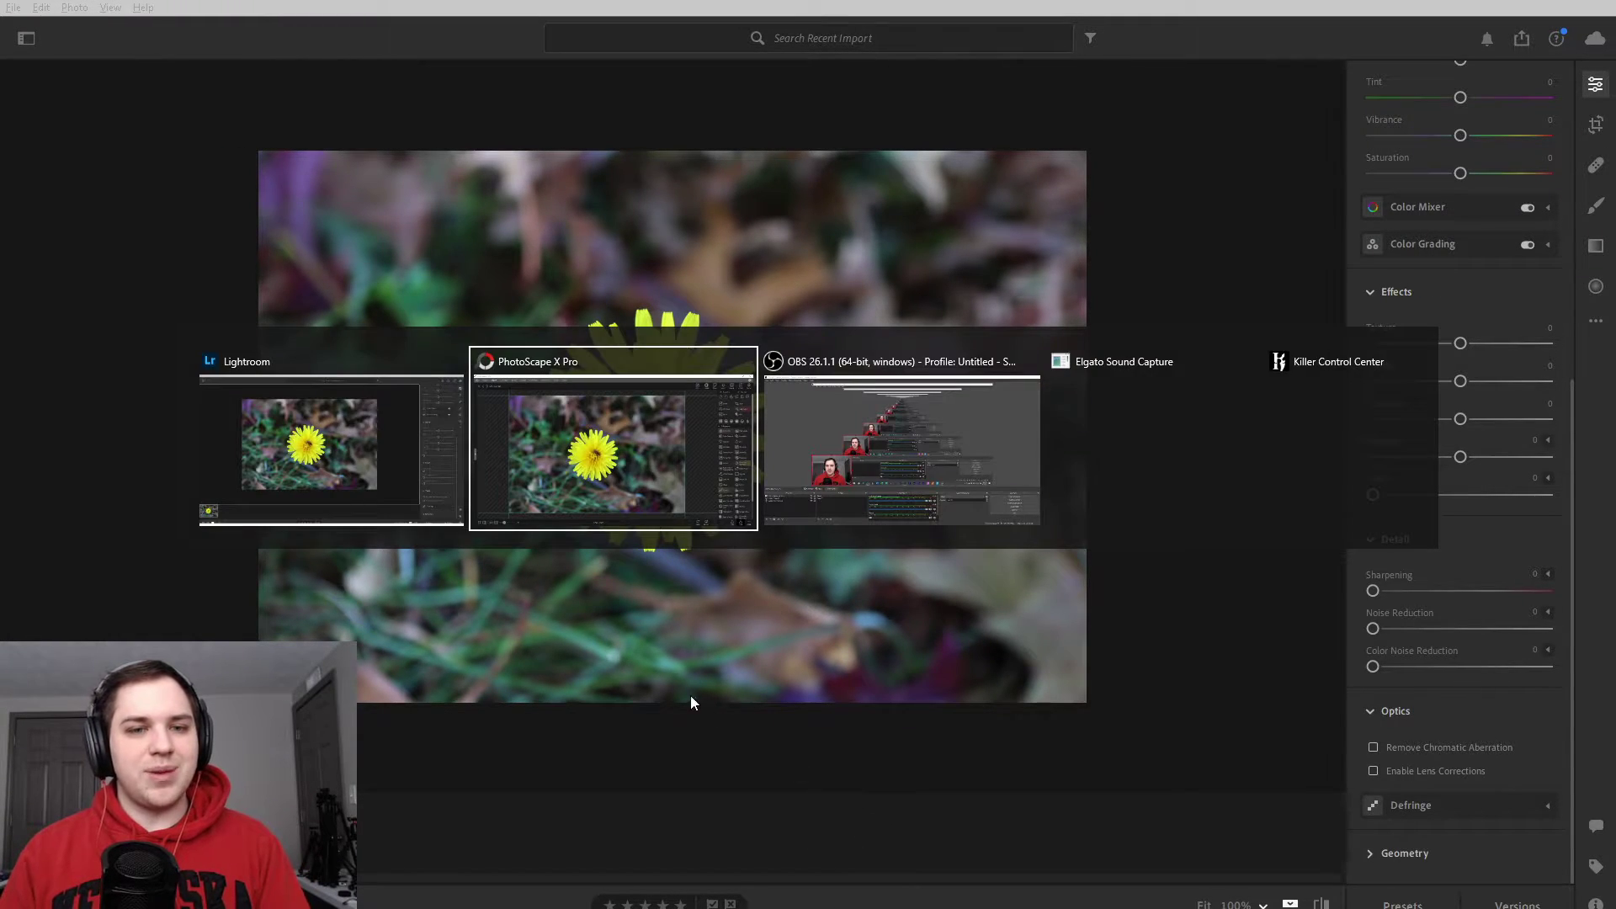
{"action": "left_click", "coordinate": [521, 477]}
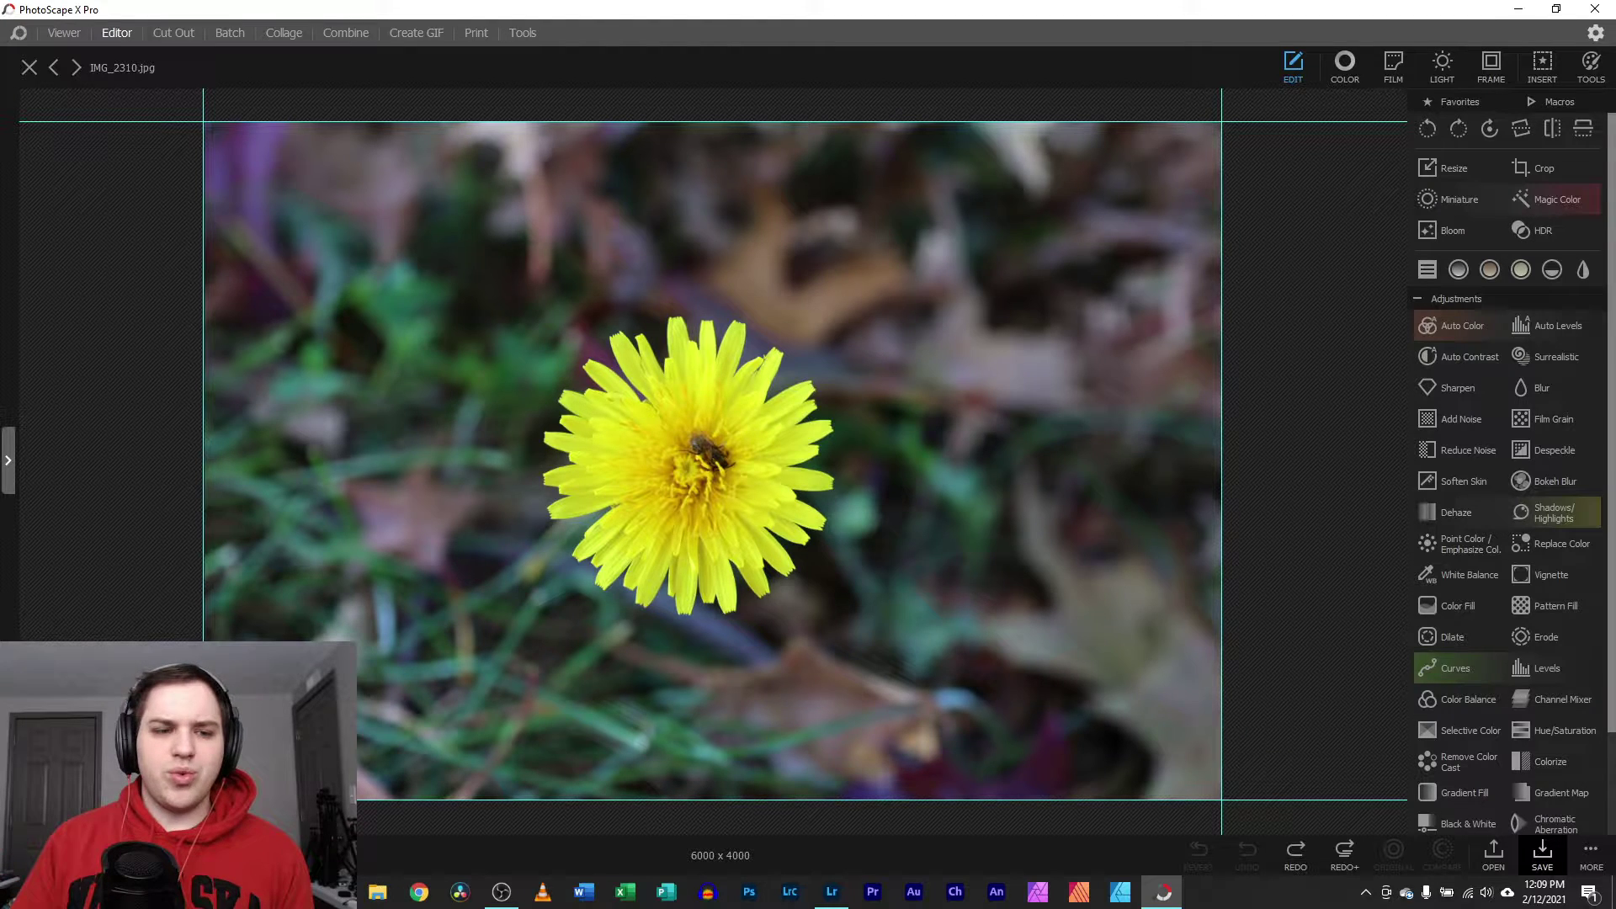
- Zoom in on the bee, then back out to show the whole photo
{"action": "scroll", "coordinate": [714, 463], "scroll_direction": "up", "scroll_amount": 4}
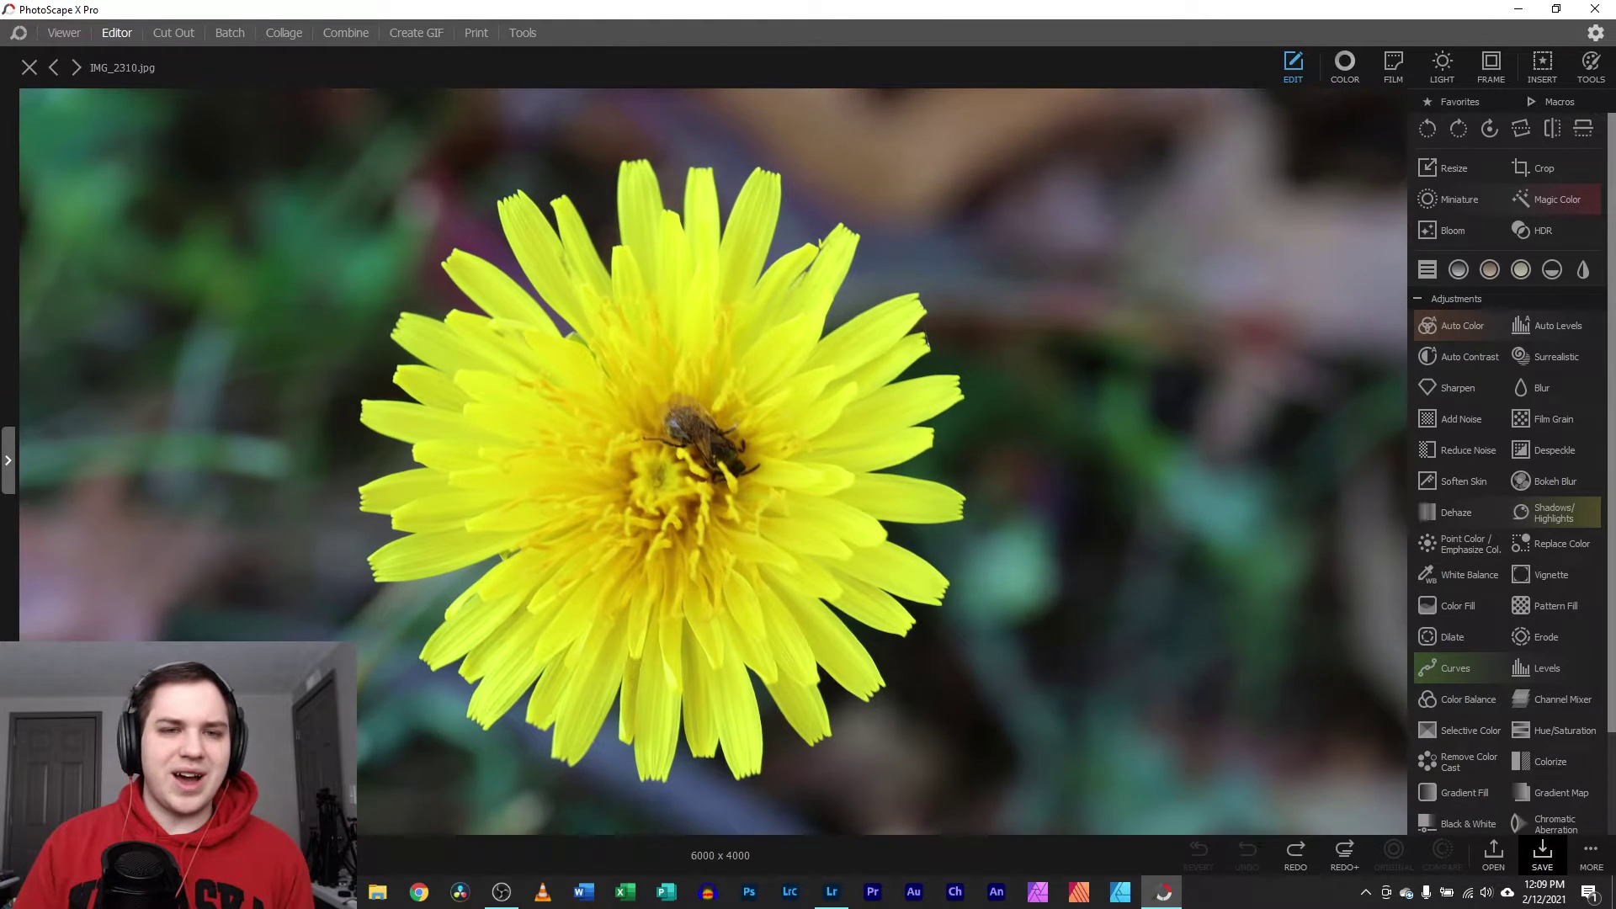
{"action": "scroll", "coordinate": [714, 447], "scroll_direction": "up", "scroll_amount": 6}
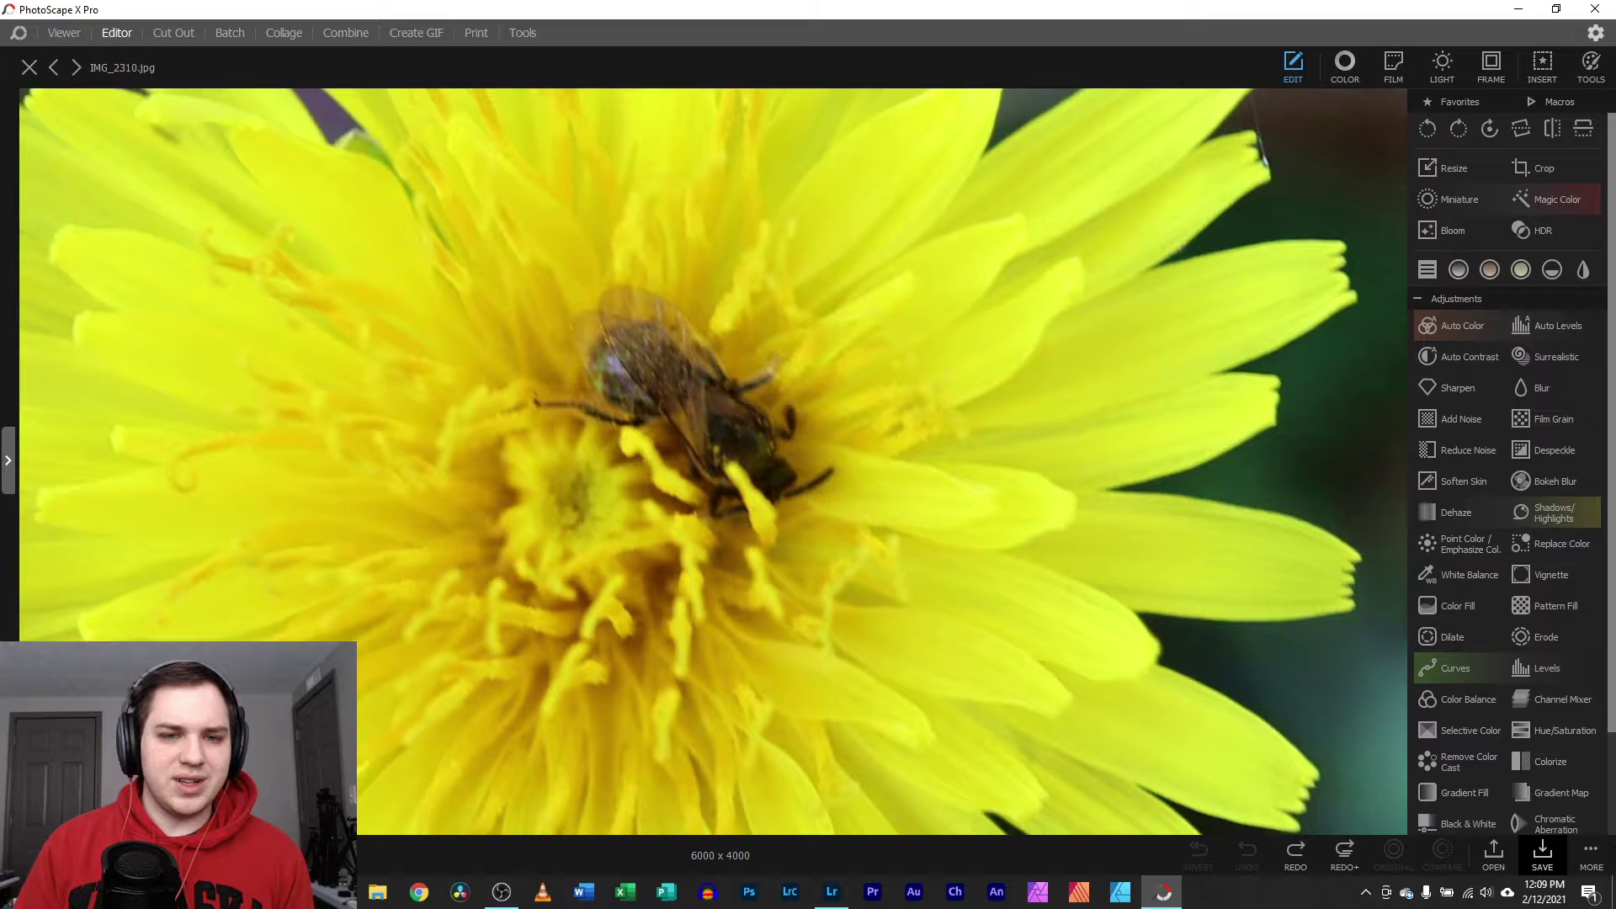
{"action": "scroll", "coordinate": [714, 454], "scroll_direction": "down", "scroll_amount": 10}
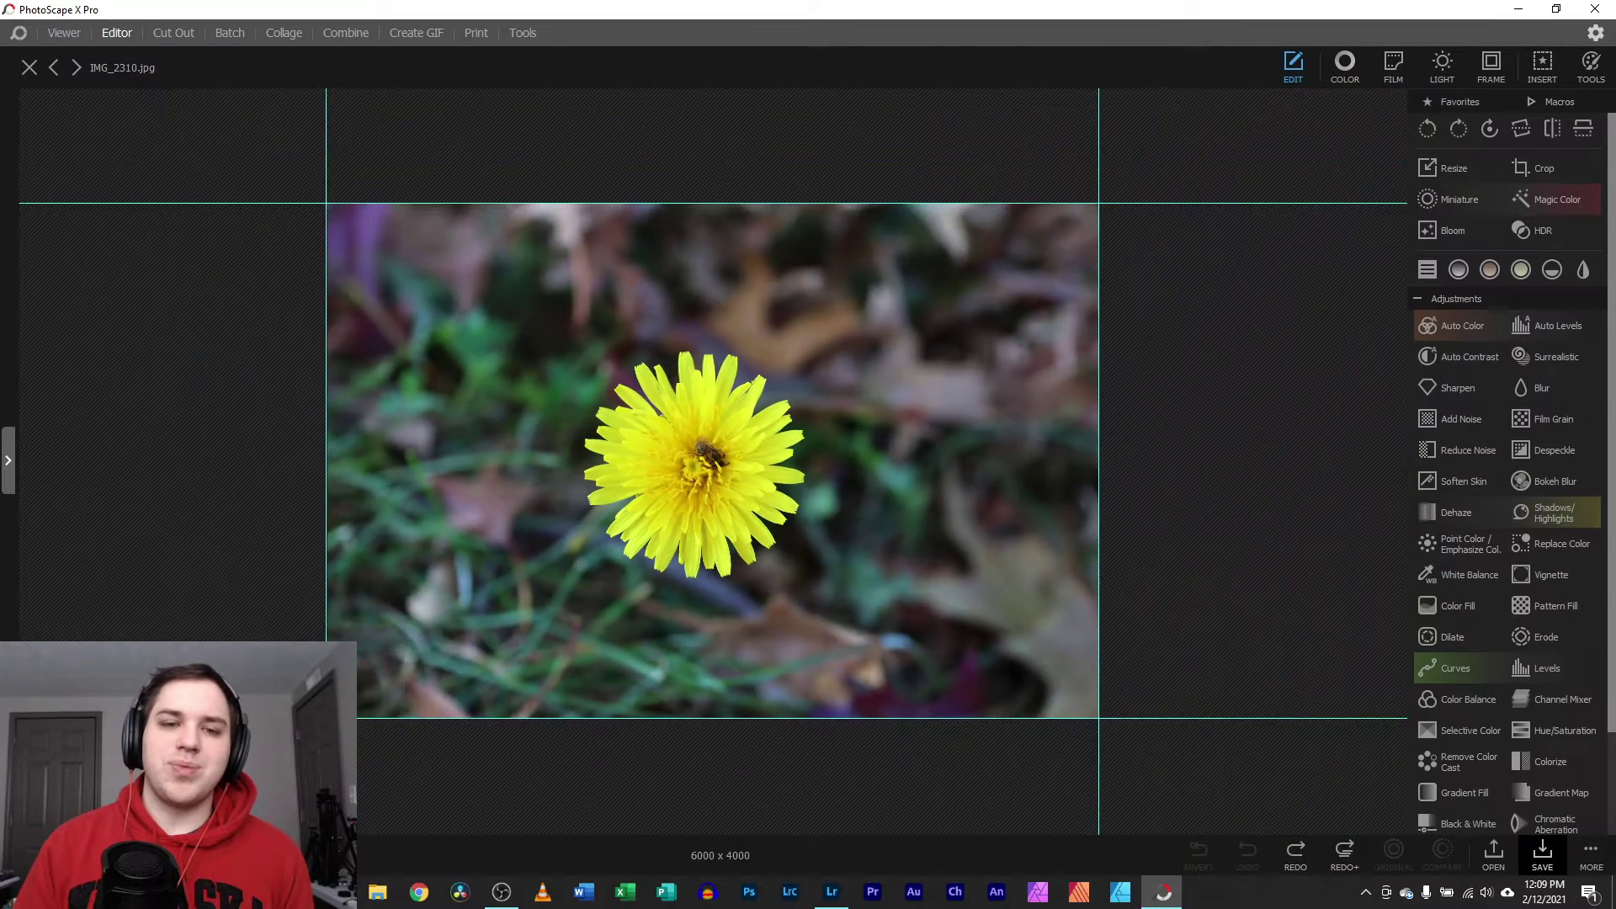
{"action": "scroll", "coordinate": [714, 455], "scroll_direction": "down", "scroll_amount": 3}
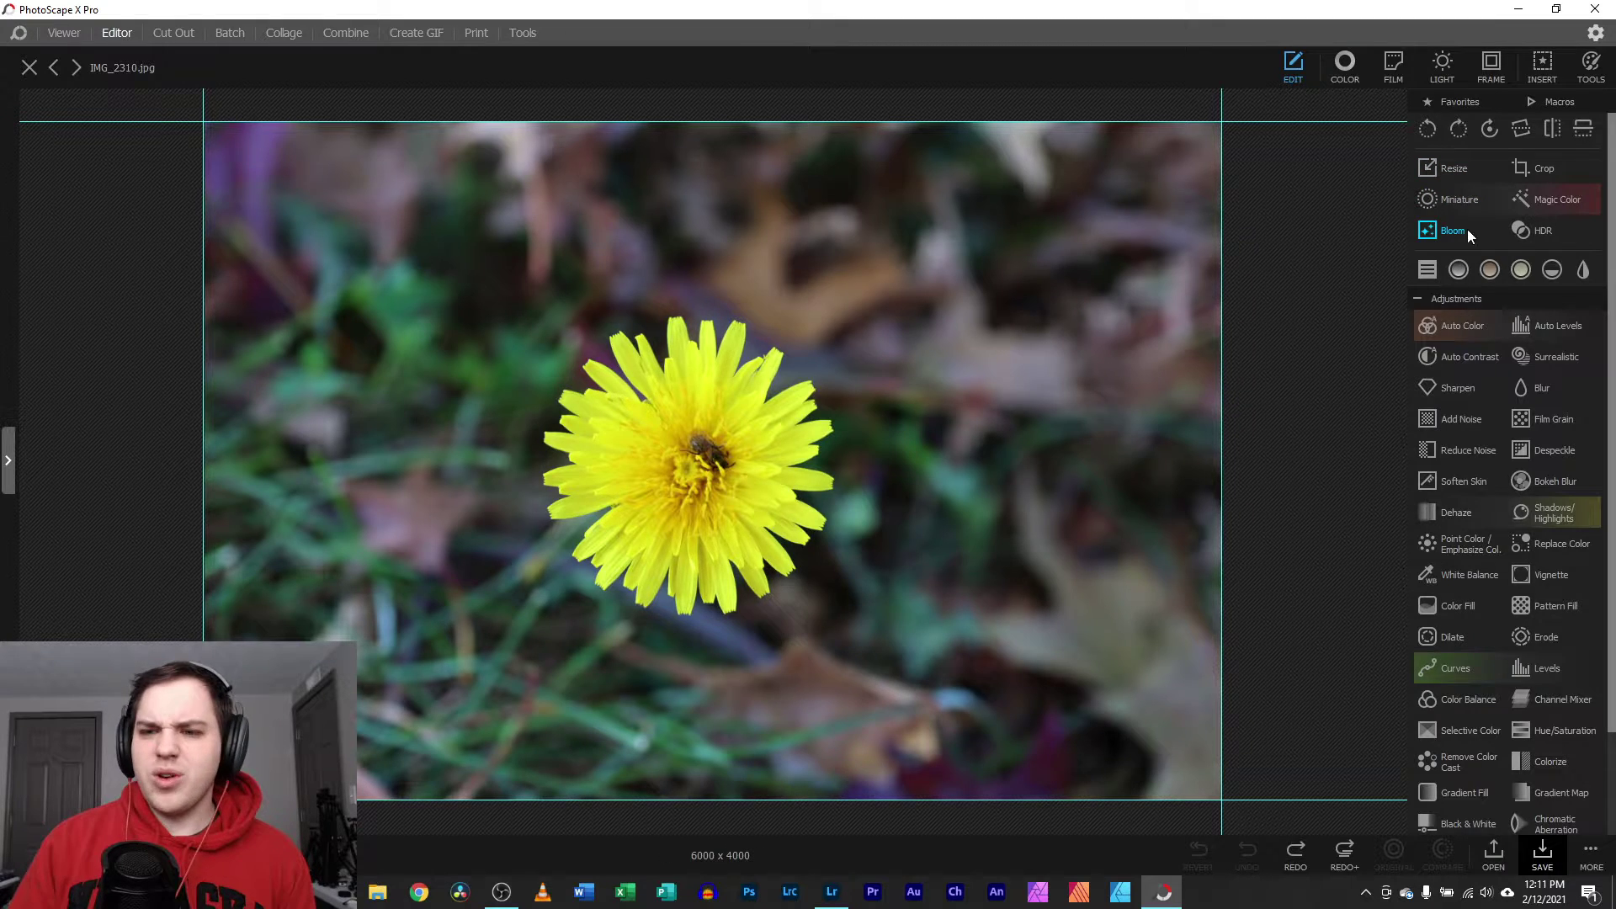
- Open PhotoScape's Color sliders, compare with the unedited photo in Lightroom, then return to PhotoScape
{"action": "left_click", "coordinate": [1351, 63]}
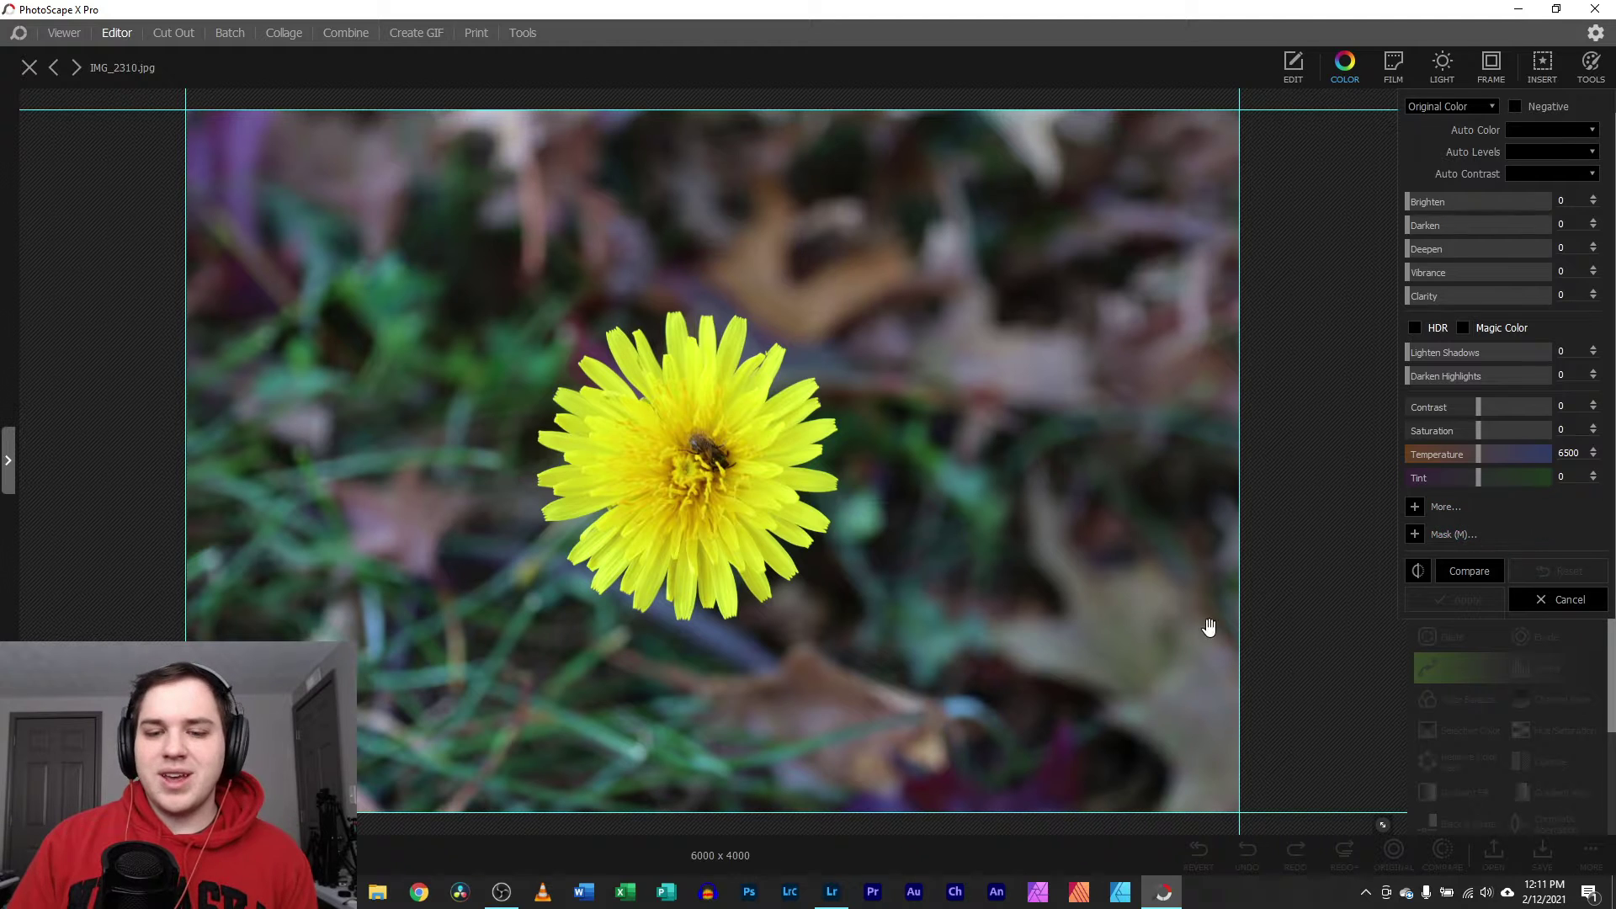
{"action": "left_click", "coordinate": [838, 900]}
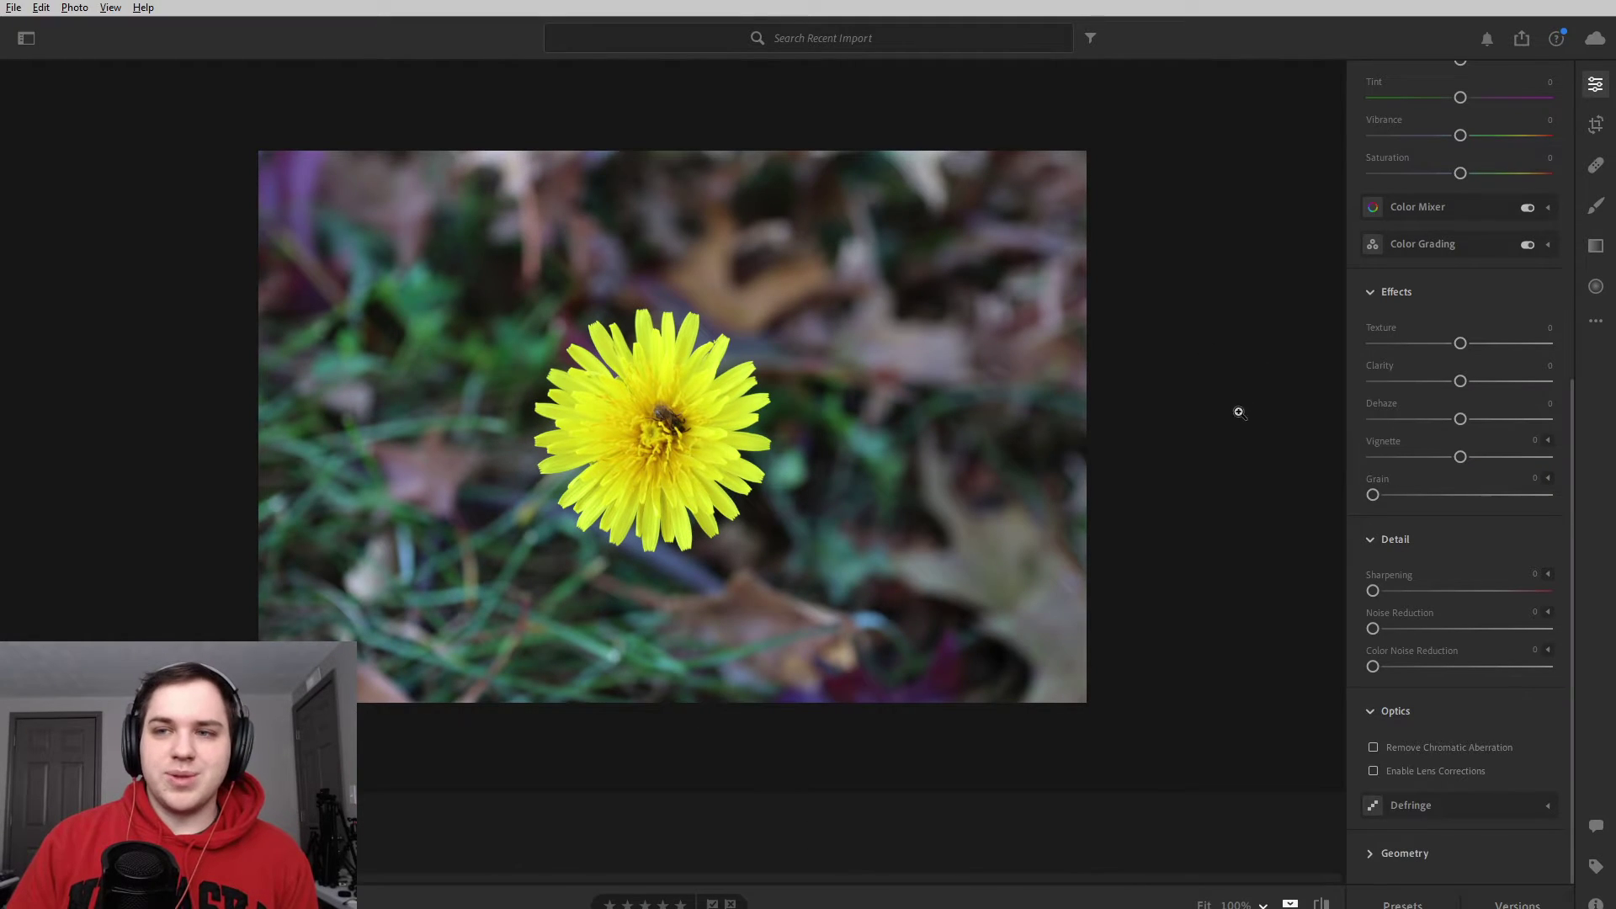
{"action": "left_click", "coordinate": [1597, 87]}
{"action": "left_click", "coordinate": [1596, 86]}
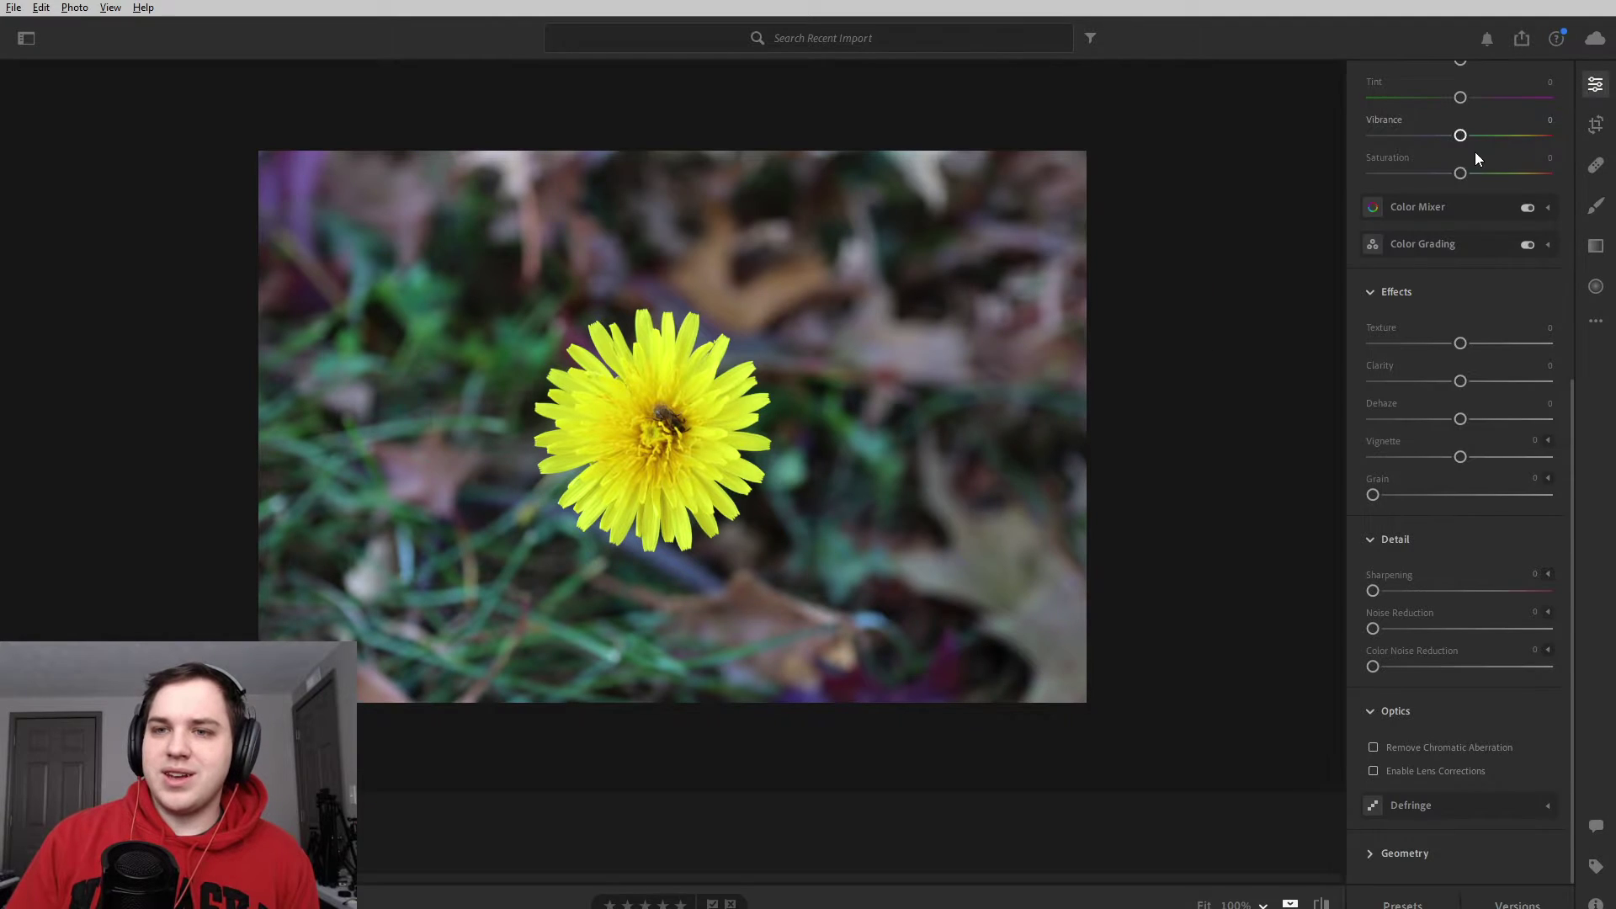
{"action": "scroll", "coordinate": [1432, 505], "scroll_direction": "down", "scroll_amount": 2}
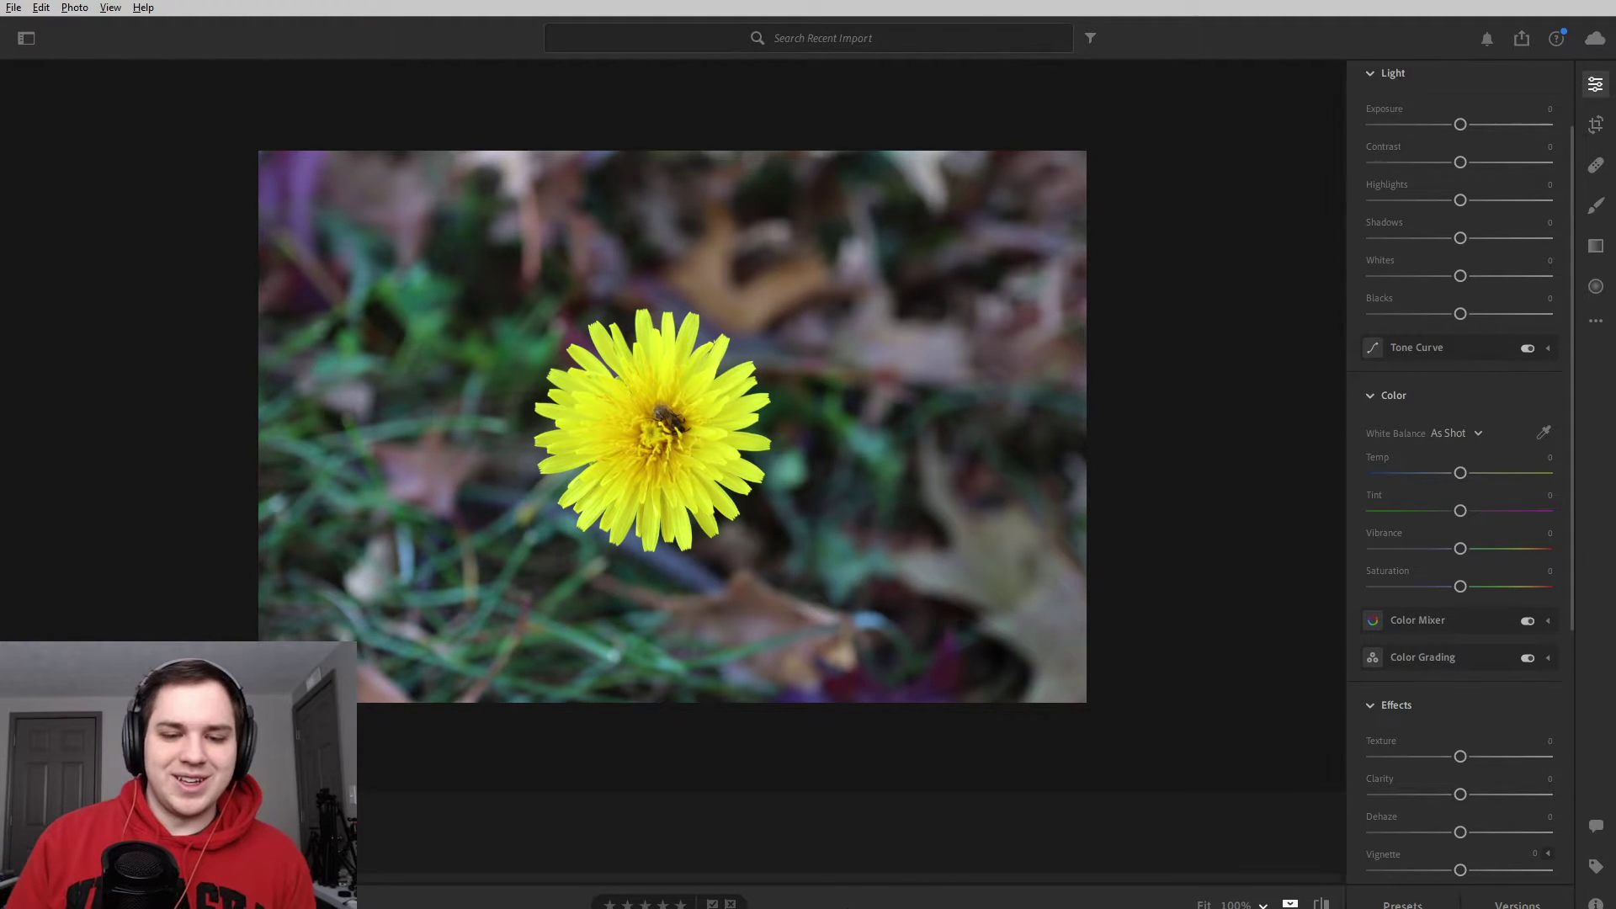
{"action": "key", "text": "alt"}
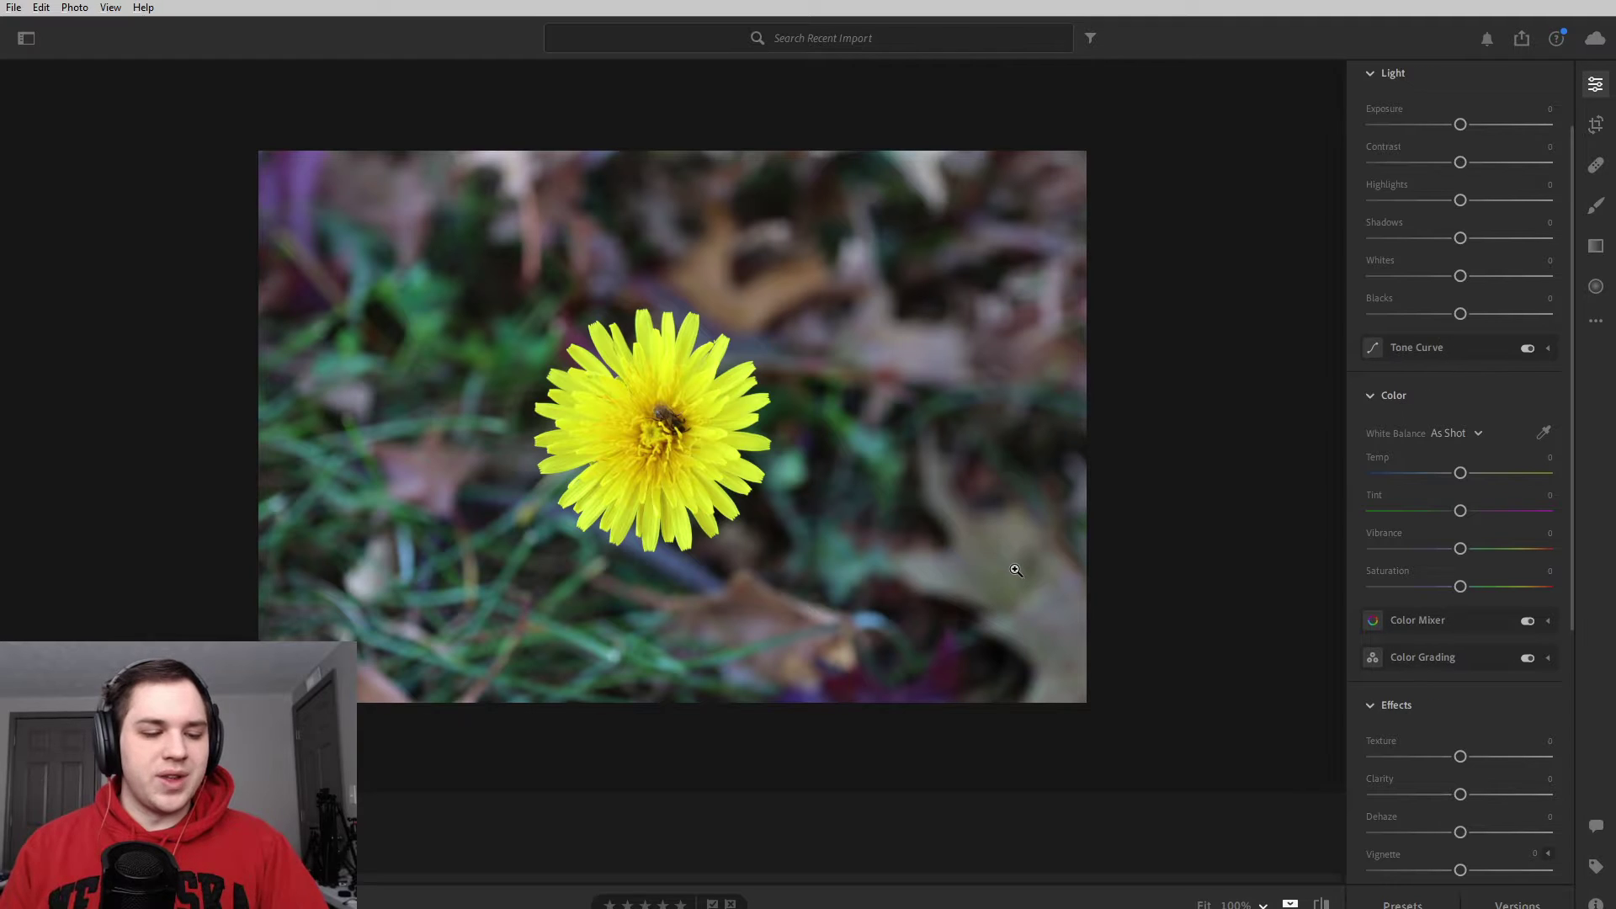
{"action": "key", "text": "alt+Tab"}
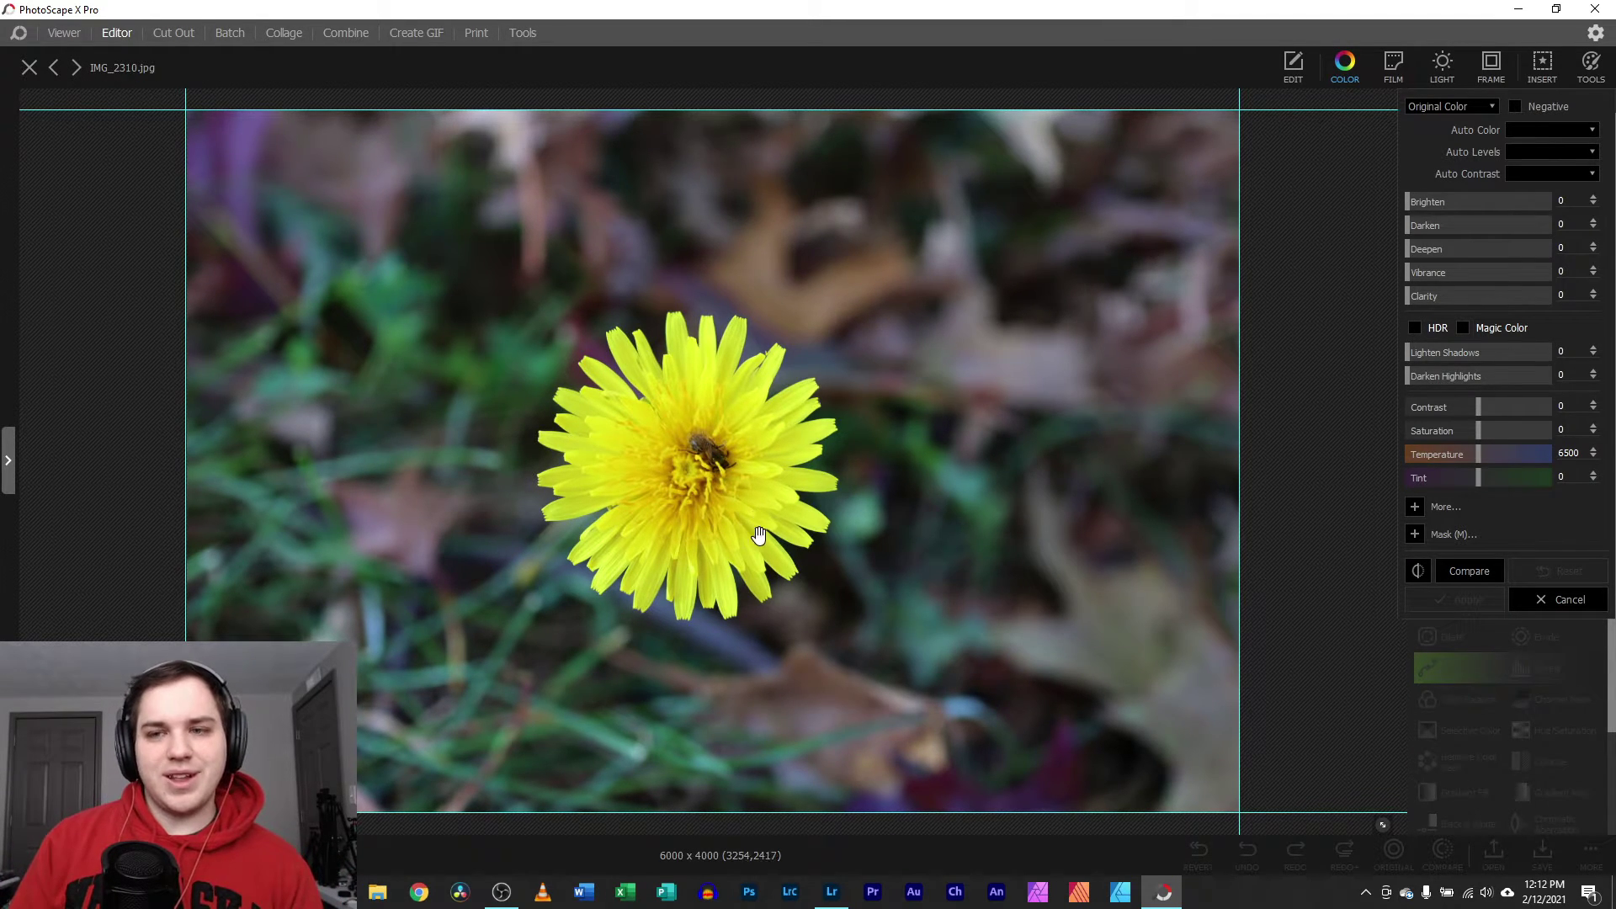
- Cancel the Color panel, then cancel the 1x1 crop, keeping the photo at 6000 x 4000
{"action": "left_click", "coordinate": [1571, 596]}
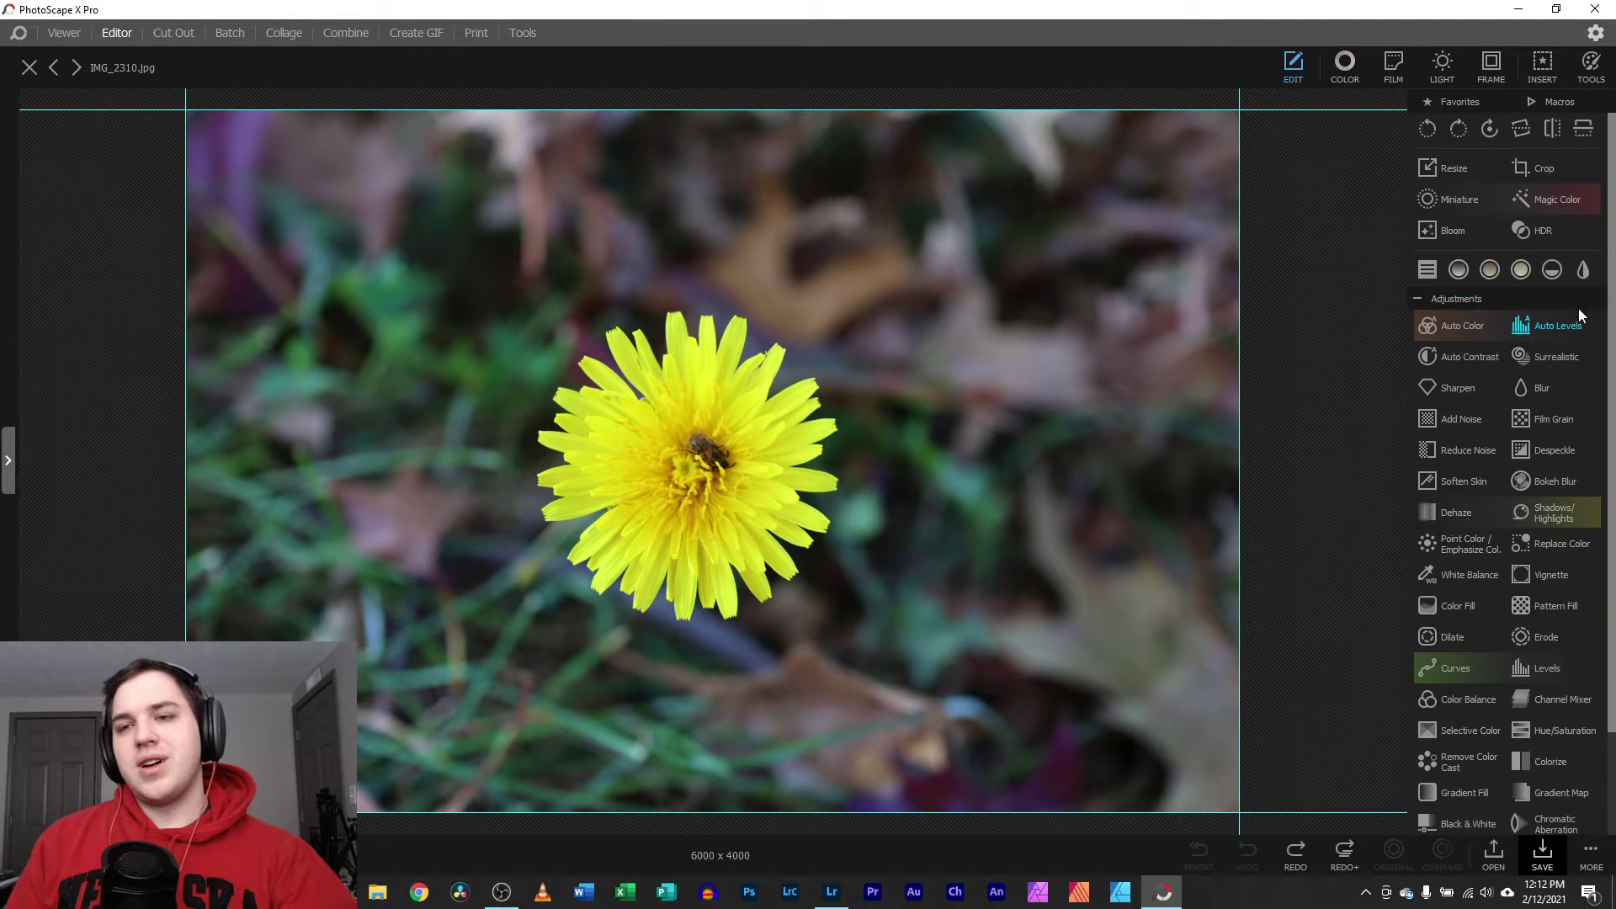
{"action": "left_click", "coordinate": [1521, 166]}
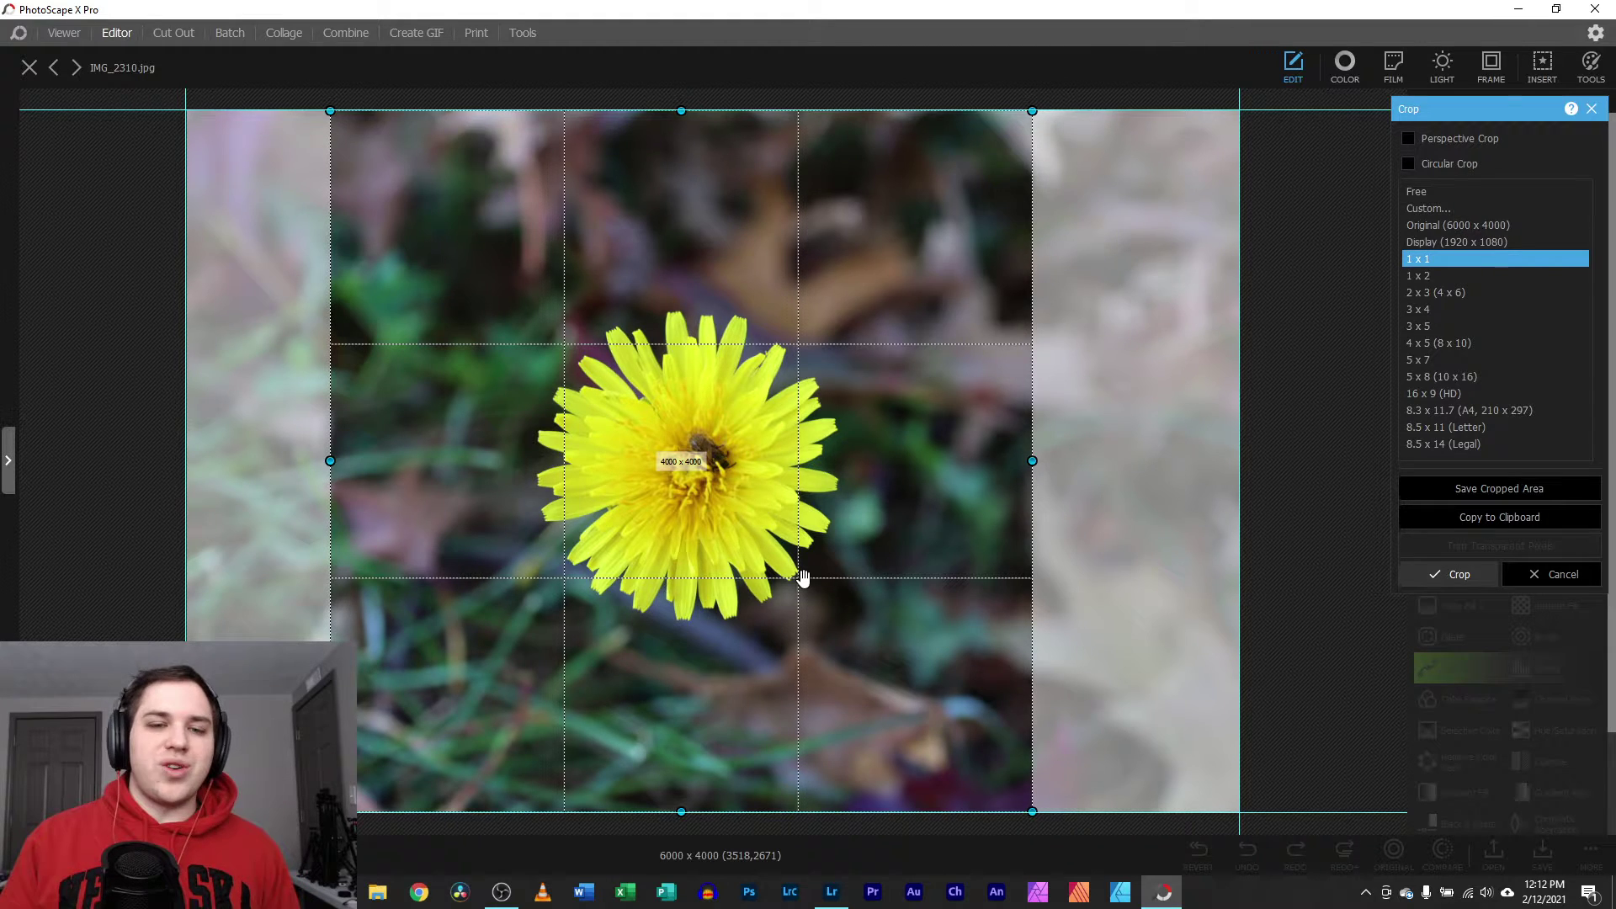
{"action": "left_click", "coordinate": [1539, 573]}
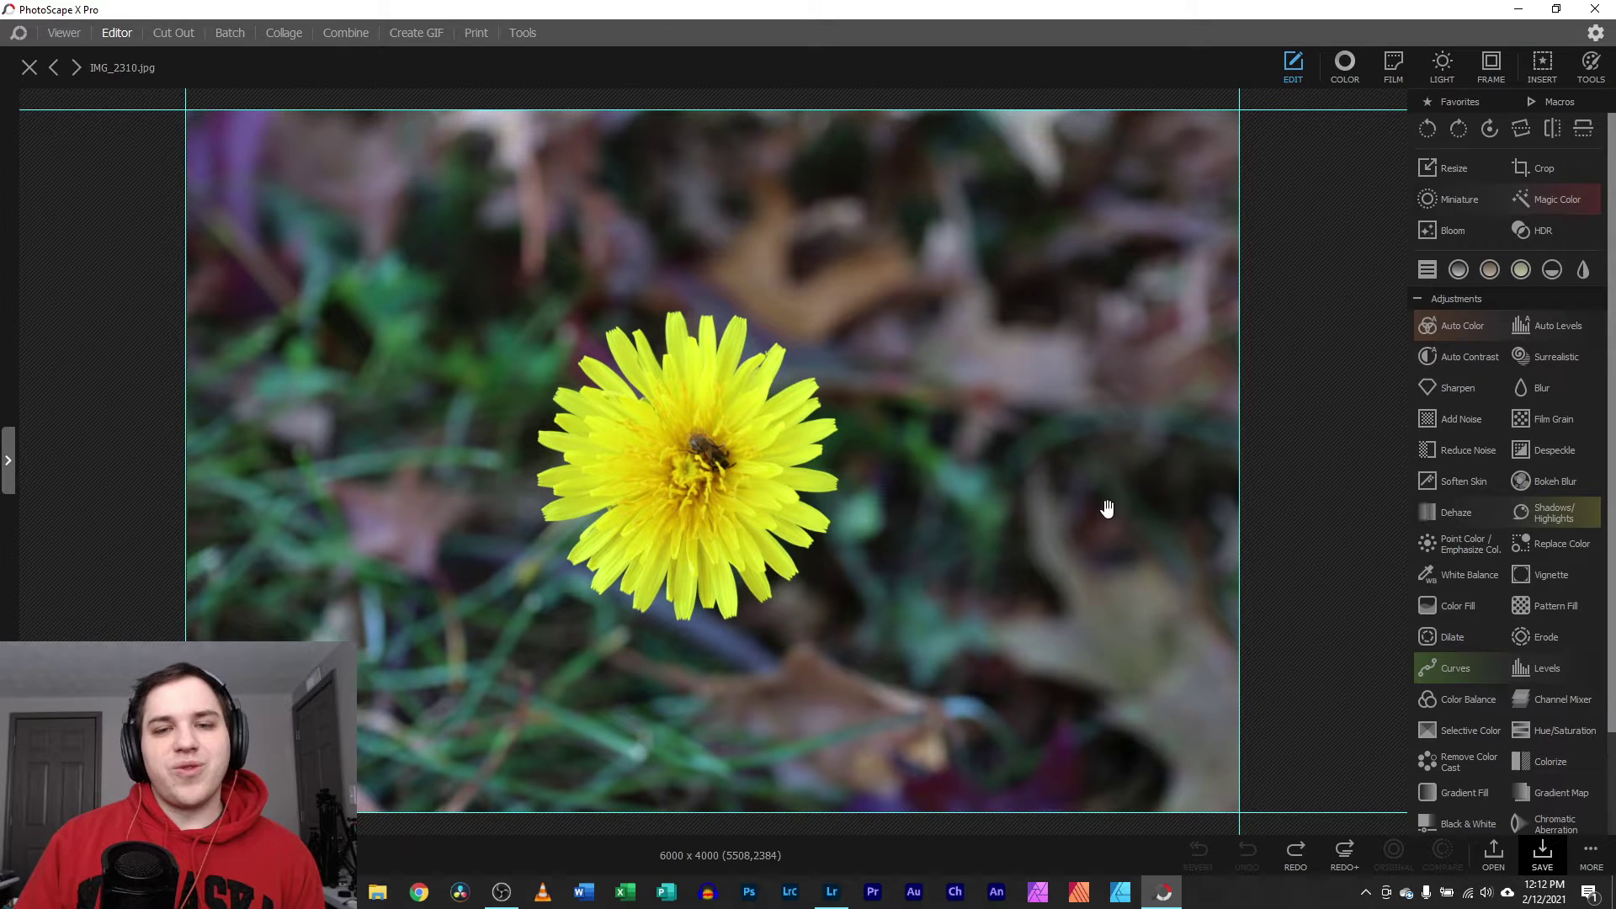
- Lower the Color Temperature to 3911, try Tint, and compare against the original
{"action": "left_click", "coordinate": [1357, 68]}
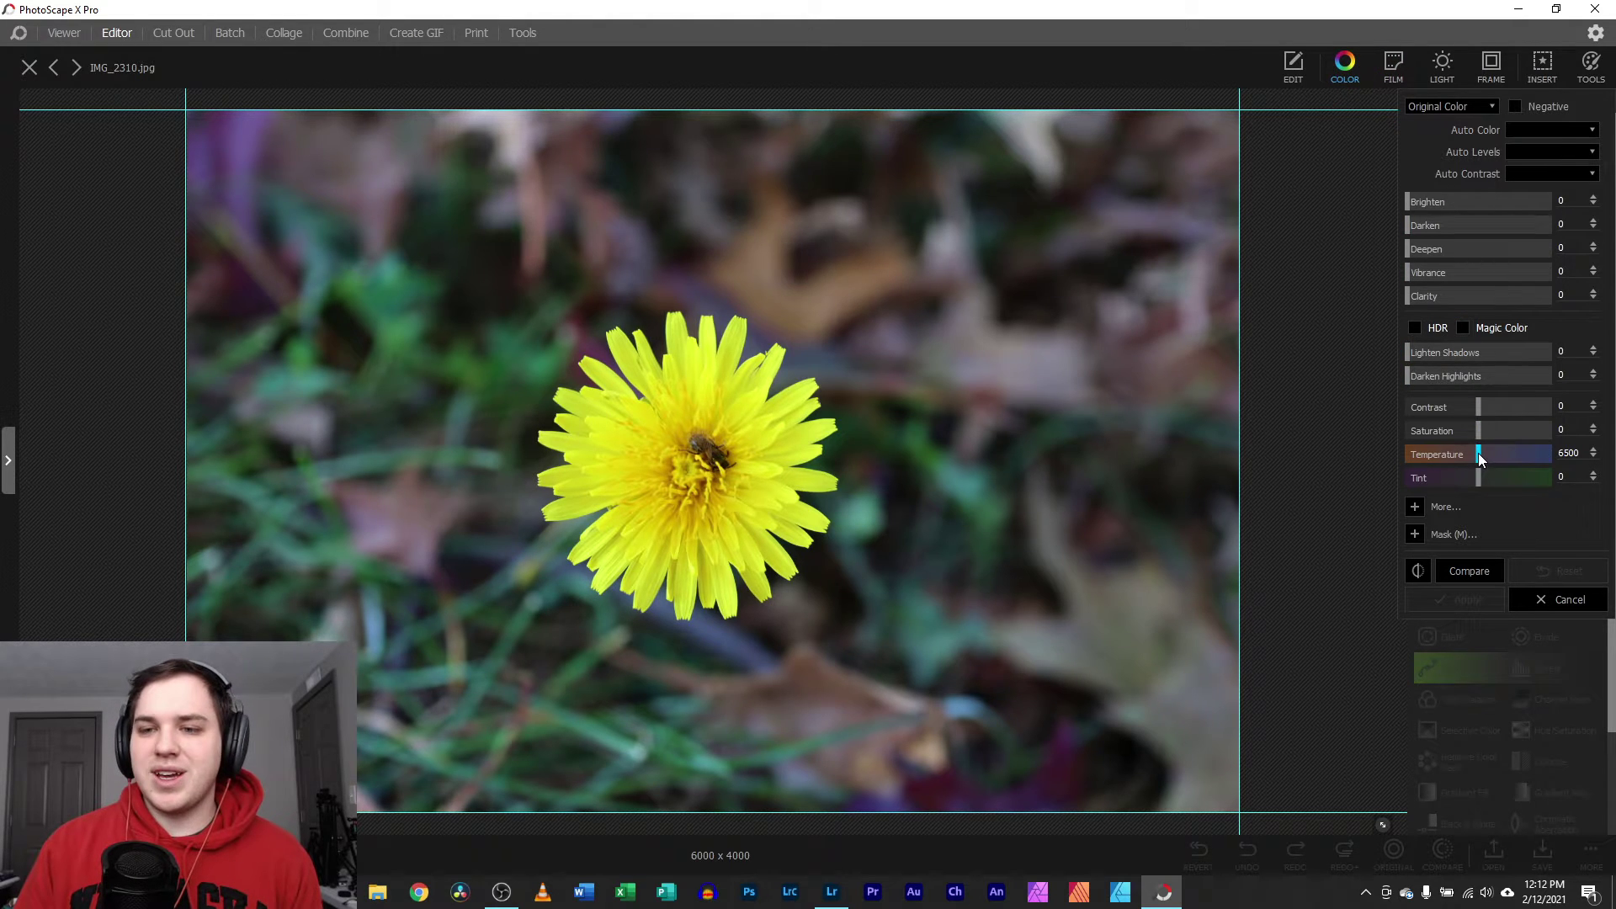
{"action": "left_click_drag", "start_coordinate": [1478, 452], "coordinate": [1426, 430]}
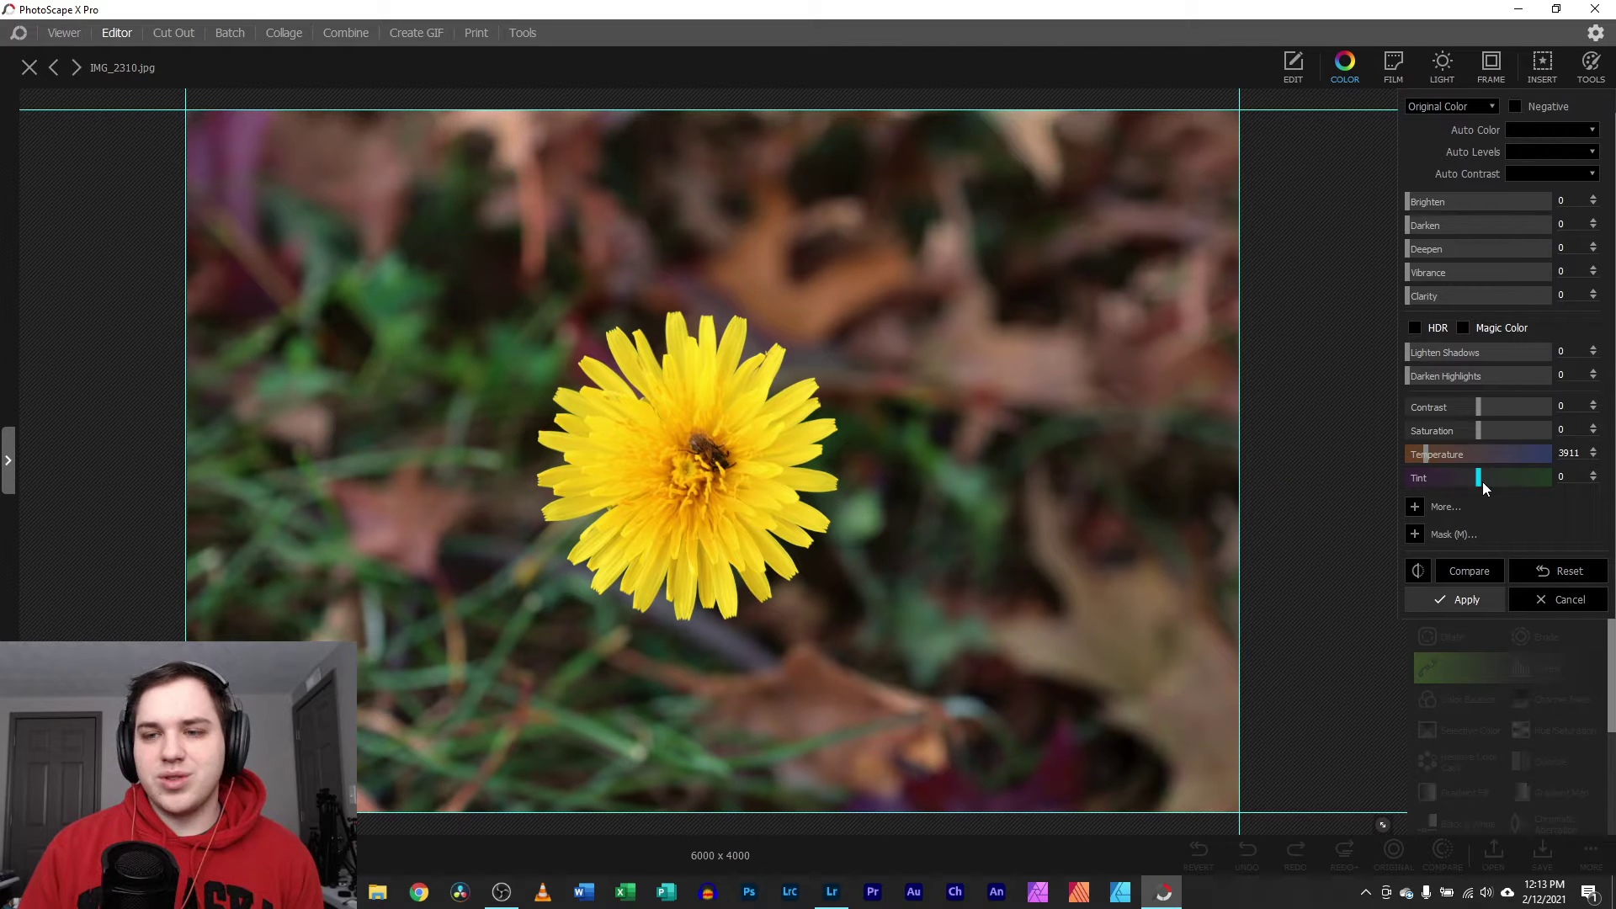
{"action": "mouse_move", "coordinate": [1483, 484]}
{"action": "left_mouse_down"}
{"action": "mouse_move", "coordinate": [1518, 477]}
{"action": "mouse_move", "coordinate": [1480, 480]}
{"action": "left_mouse_up"}
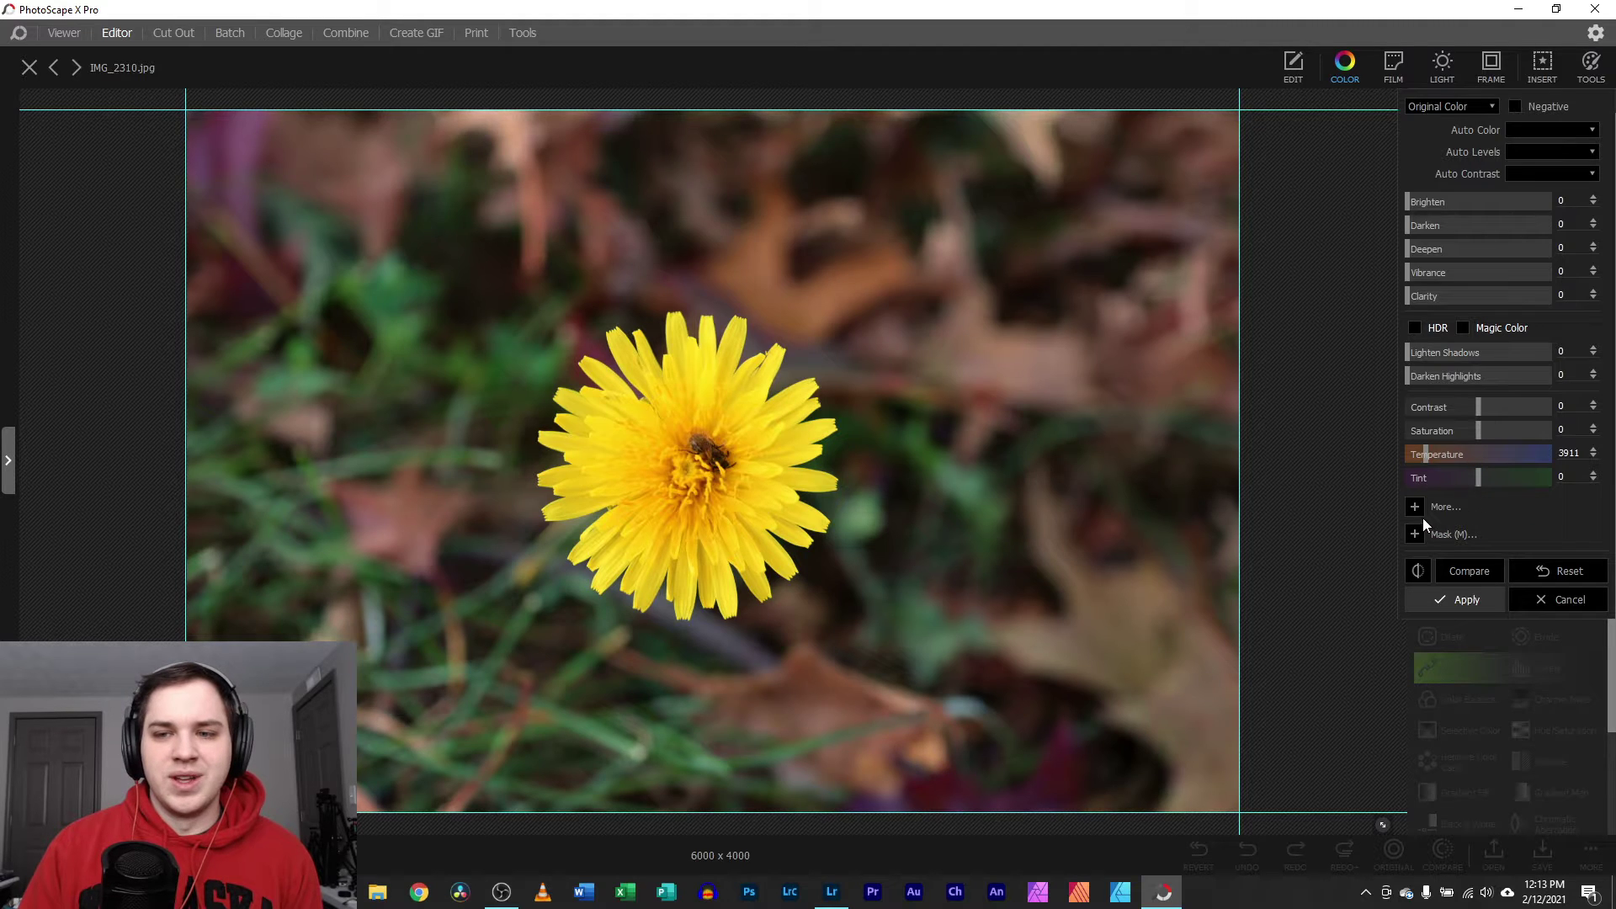
{"action": "left_click", "coordinate": [1477, 572]}
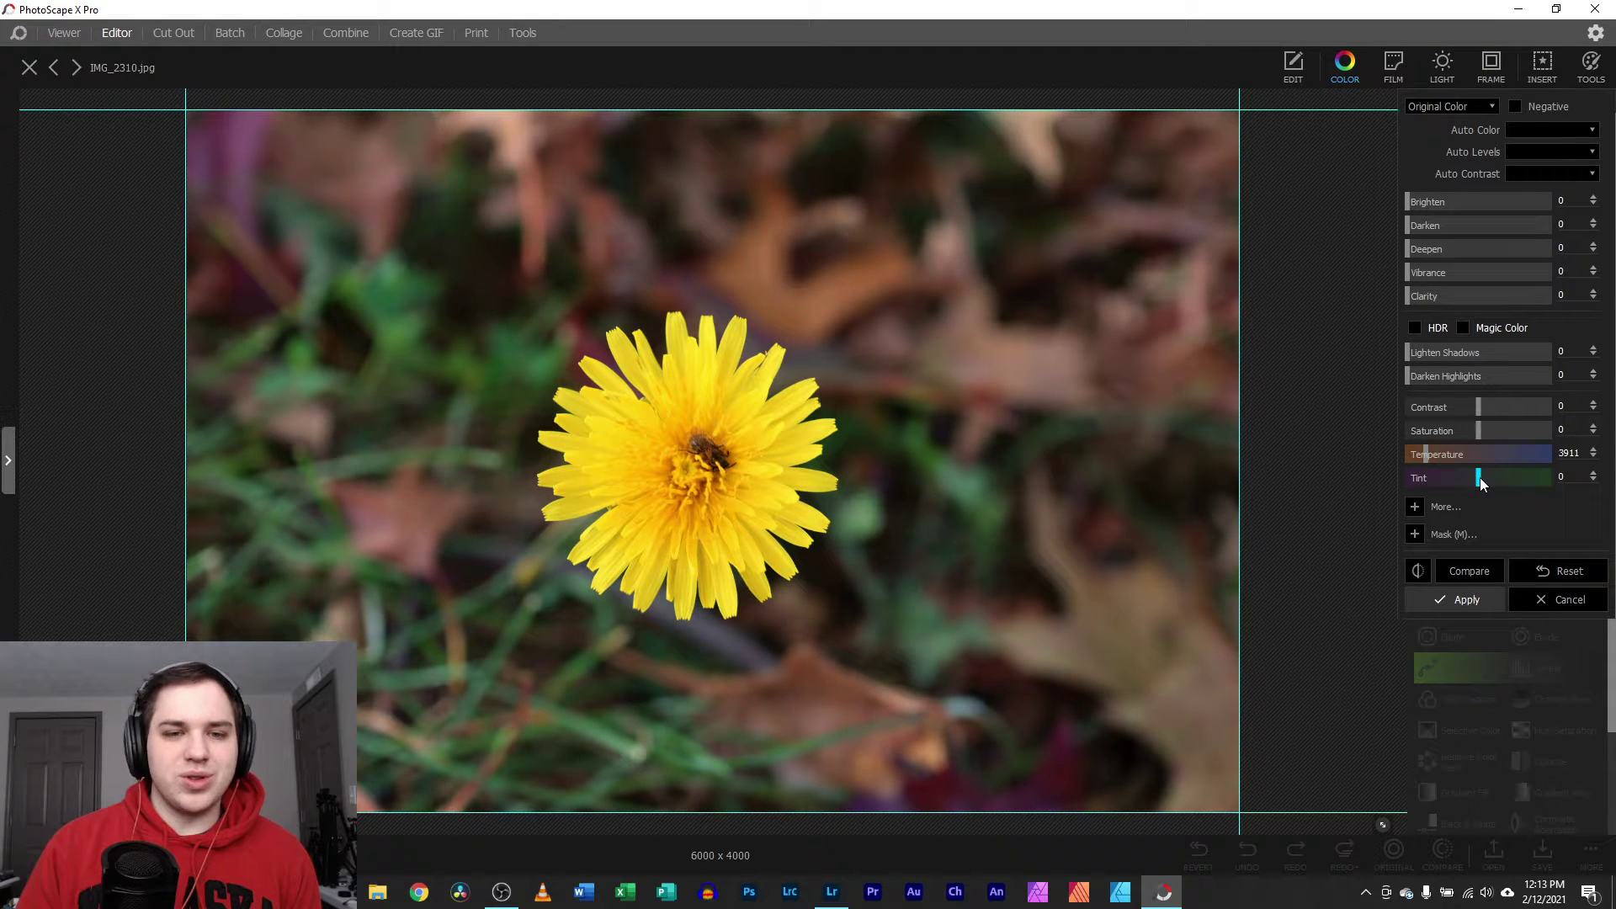
{"action": "left_click", "coordinate": [1458, 572]}
{"action": "left_click", "coordinate": [1458, 572]}
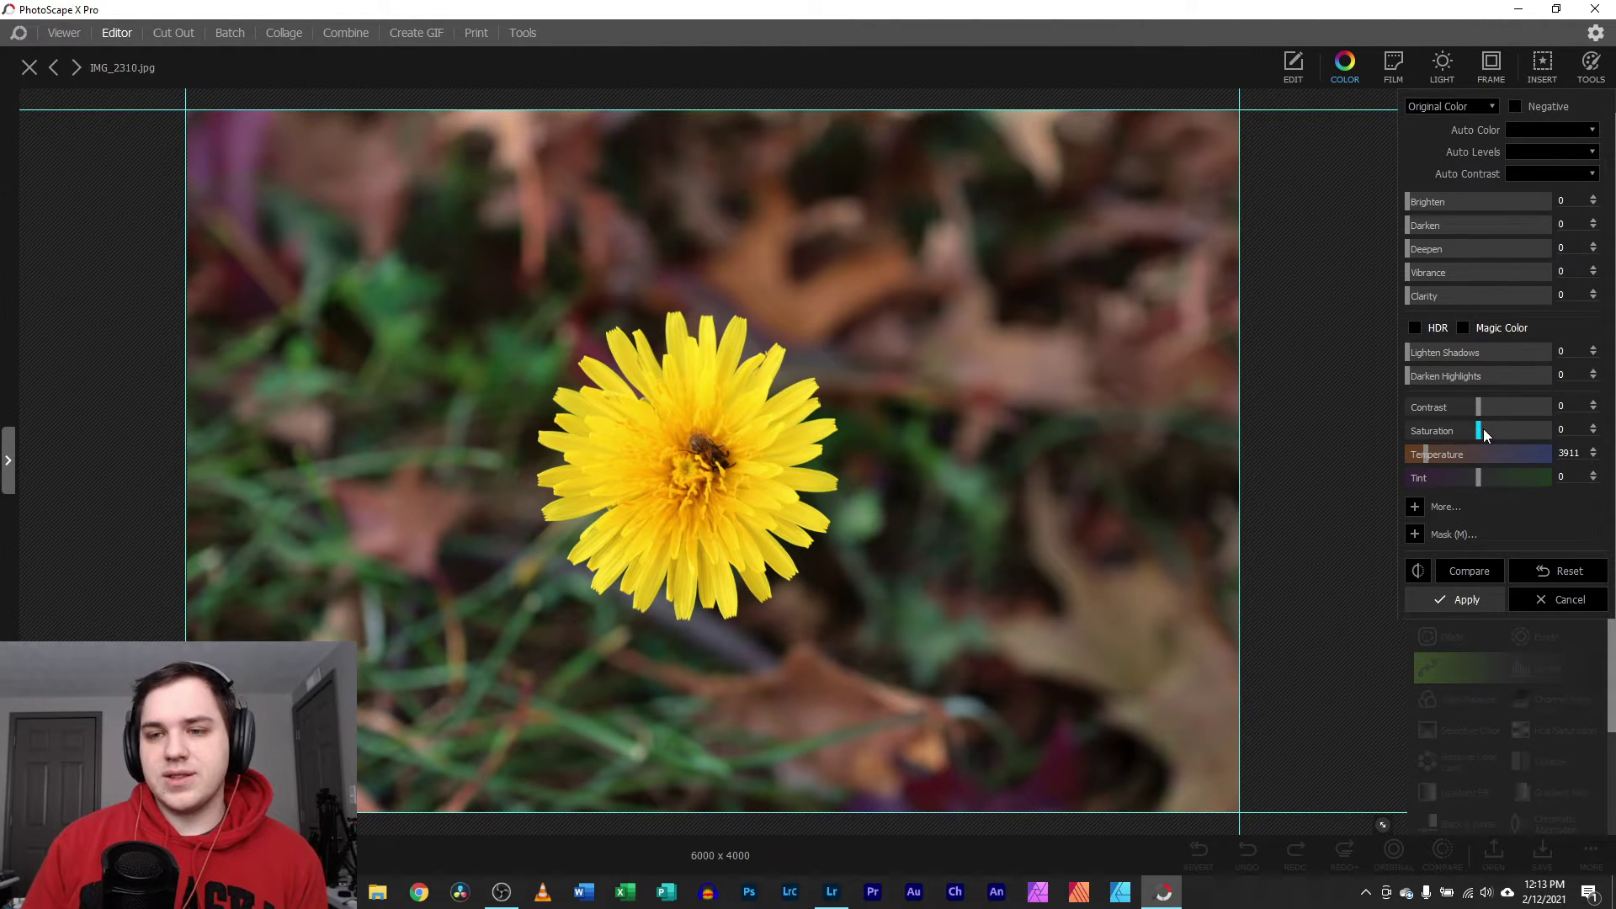
- Try Saturation, set Contrast to 2, and compare the edit with the original
{"action": "mouse_move", "coordinate": [1478, 429]}
{"action": "left_mouse_down"}
{"action": "mouse_move", "coordinate": [1522, 428]}
{"action": "mouse_move", "coordinate": [1458, 428]}
{"action": "mouse_move", "coordinate": [1523, 402]}
{"action": "mouse_move", "coordinate": [1478, 407]}
{"action": "left_mouse_up"}
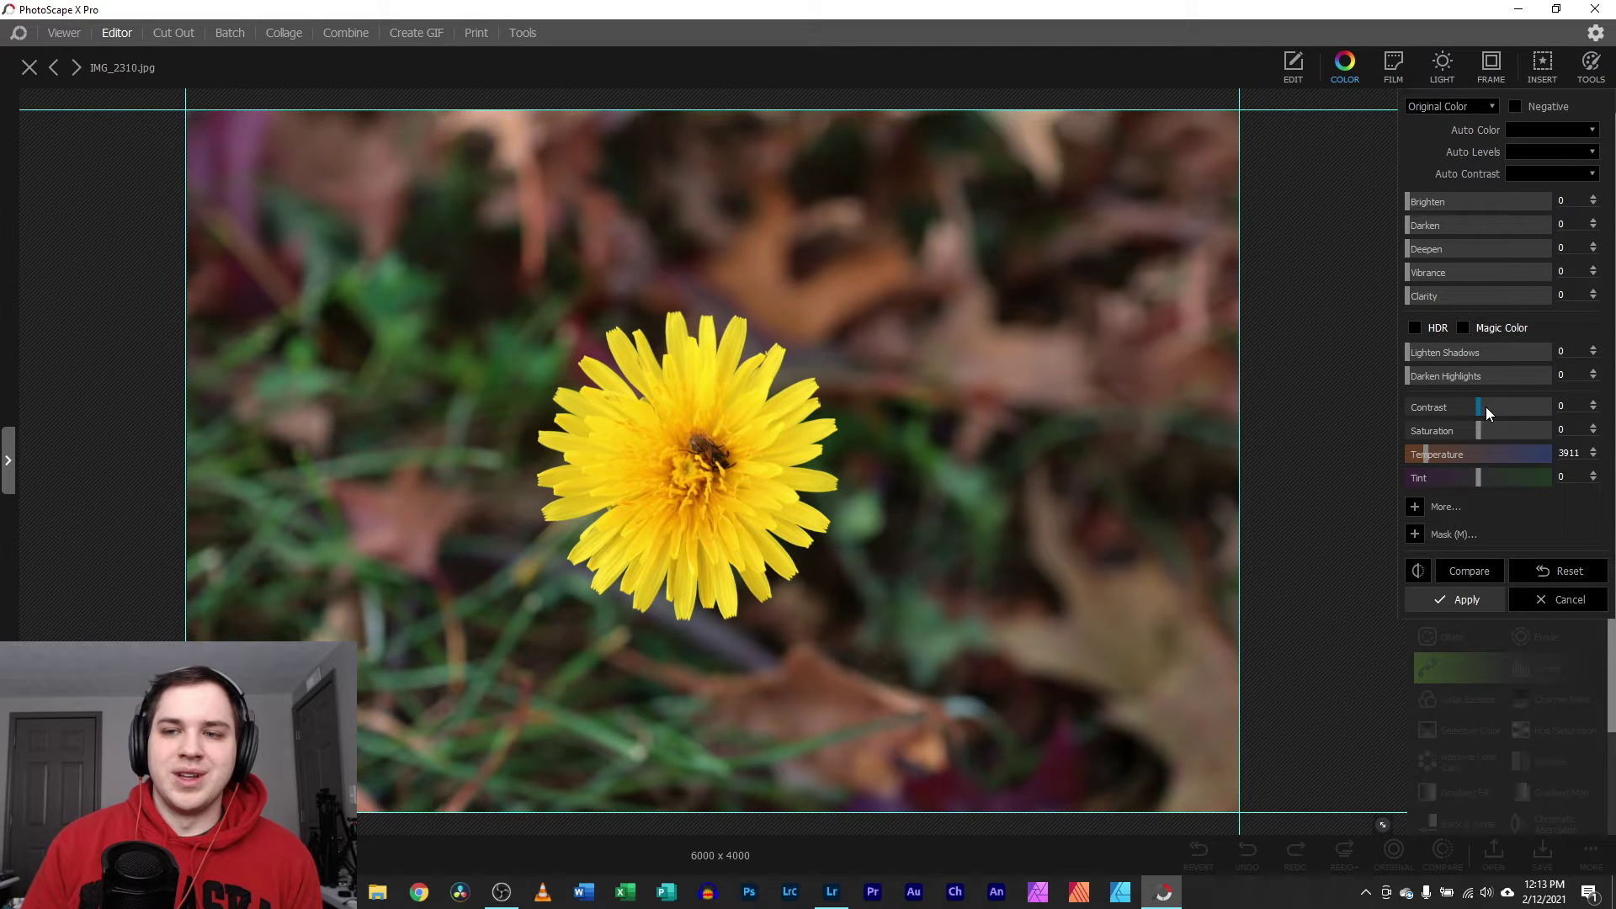
{"action": "left_click_drag", "start_coordinate": [1487, 407], "coordinate": [1482, 407]}
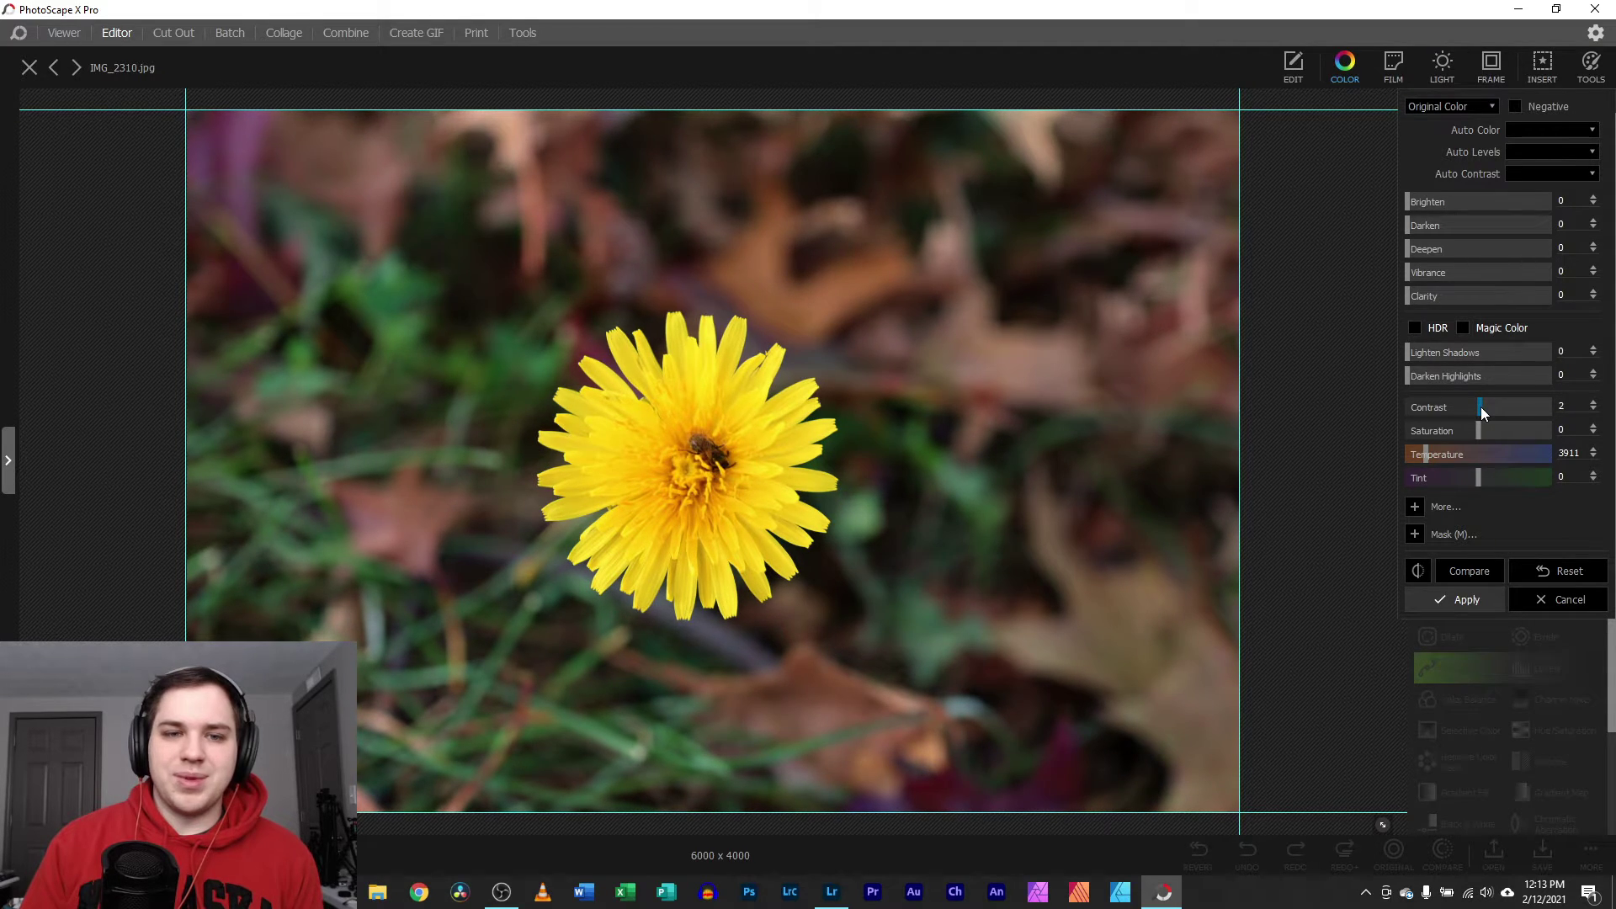
{"action": "left_click", "coordinate": [1463, 572]}
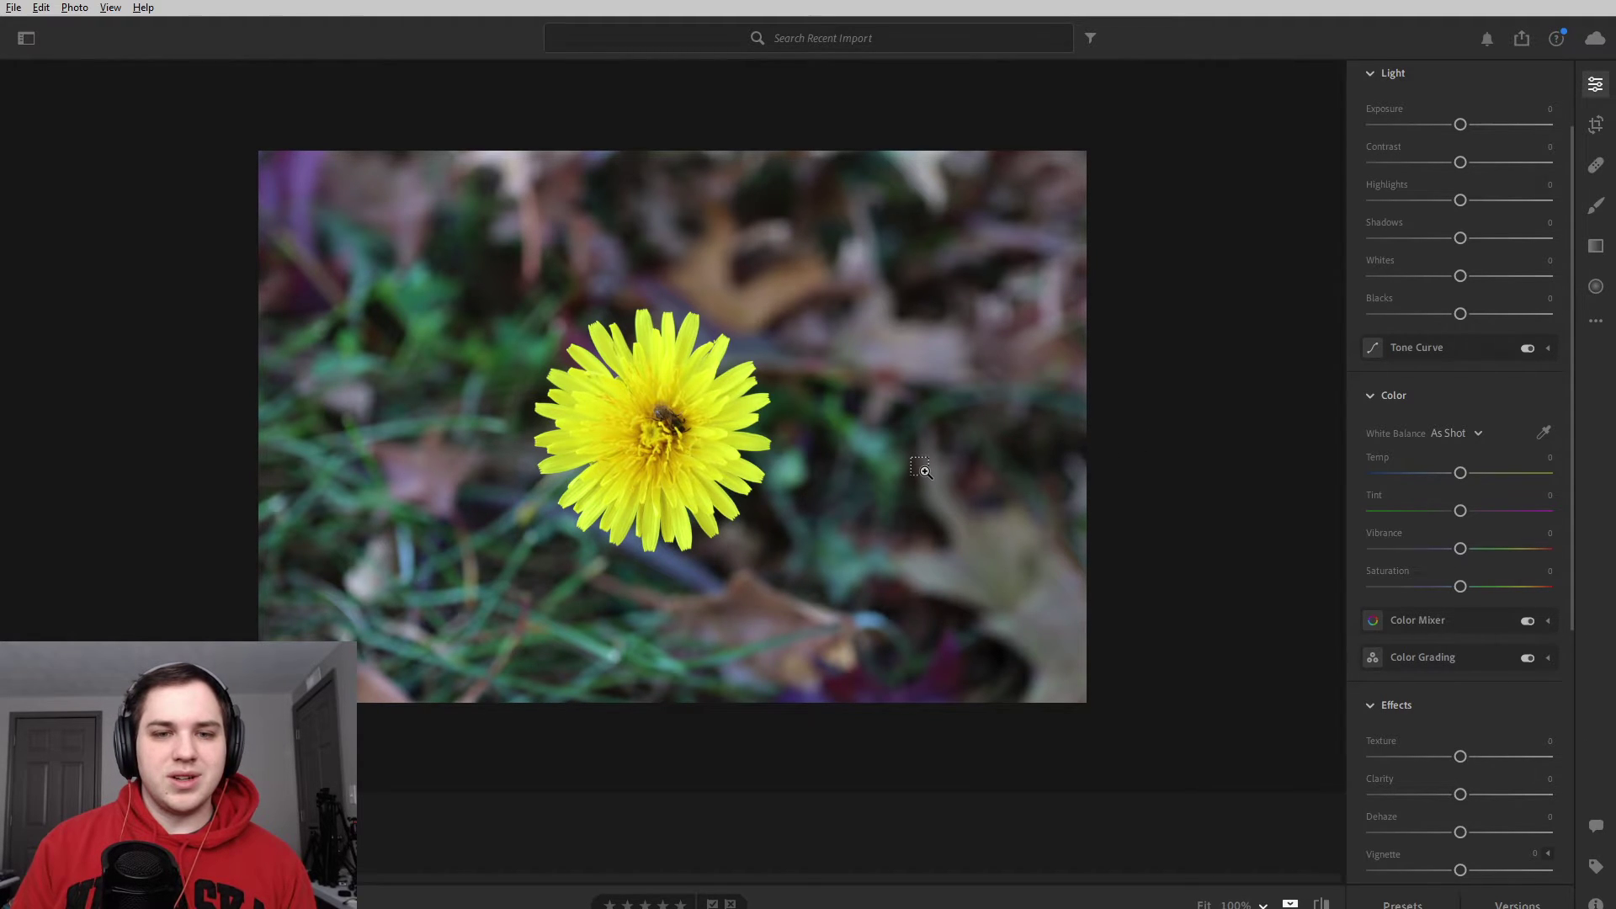
- Push Lightroom's white balance Temp slider all the way to +100
{"action": "scroll", "coordinate": [926, 467], "scroll_direction": "up", "scroll_amount": 1}
{"action": "scroll", "coordinate": [492, 377], "scroll_direction": "up", "scroll_amount": 1}
{"action": "scroll", "coordinate": [493, 377], "scroll_direction": "up", "scroll_amount": 1}
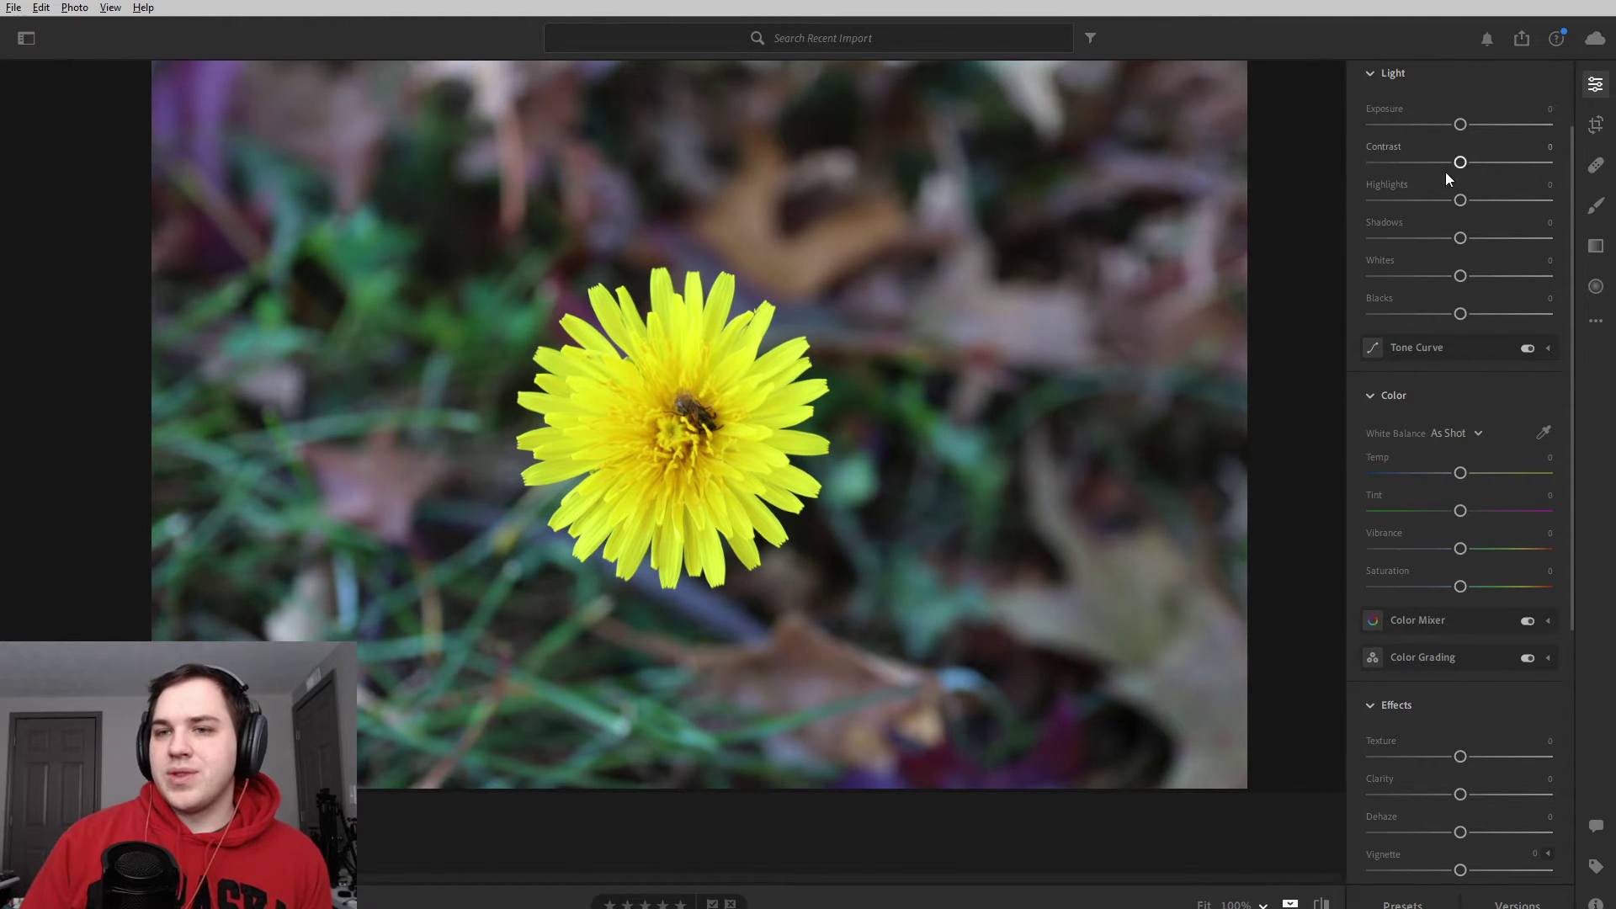
{"action": "scroll", "coordinate": [1479, 126], "scroll_direction": "up", "scroll_amount": 2}
{"action": "scroll", "coordinate": [1486, 194], "scroll_direction": "down", "scroll_amount": 3}
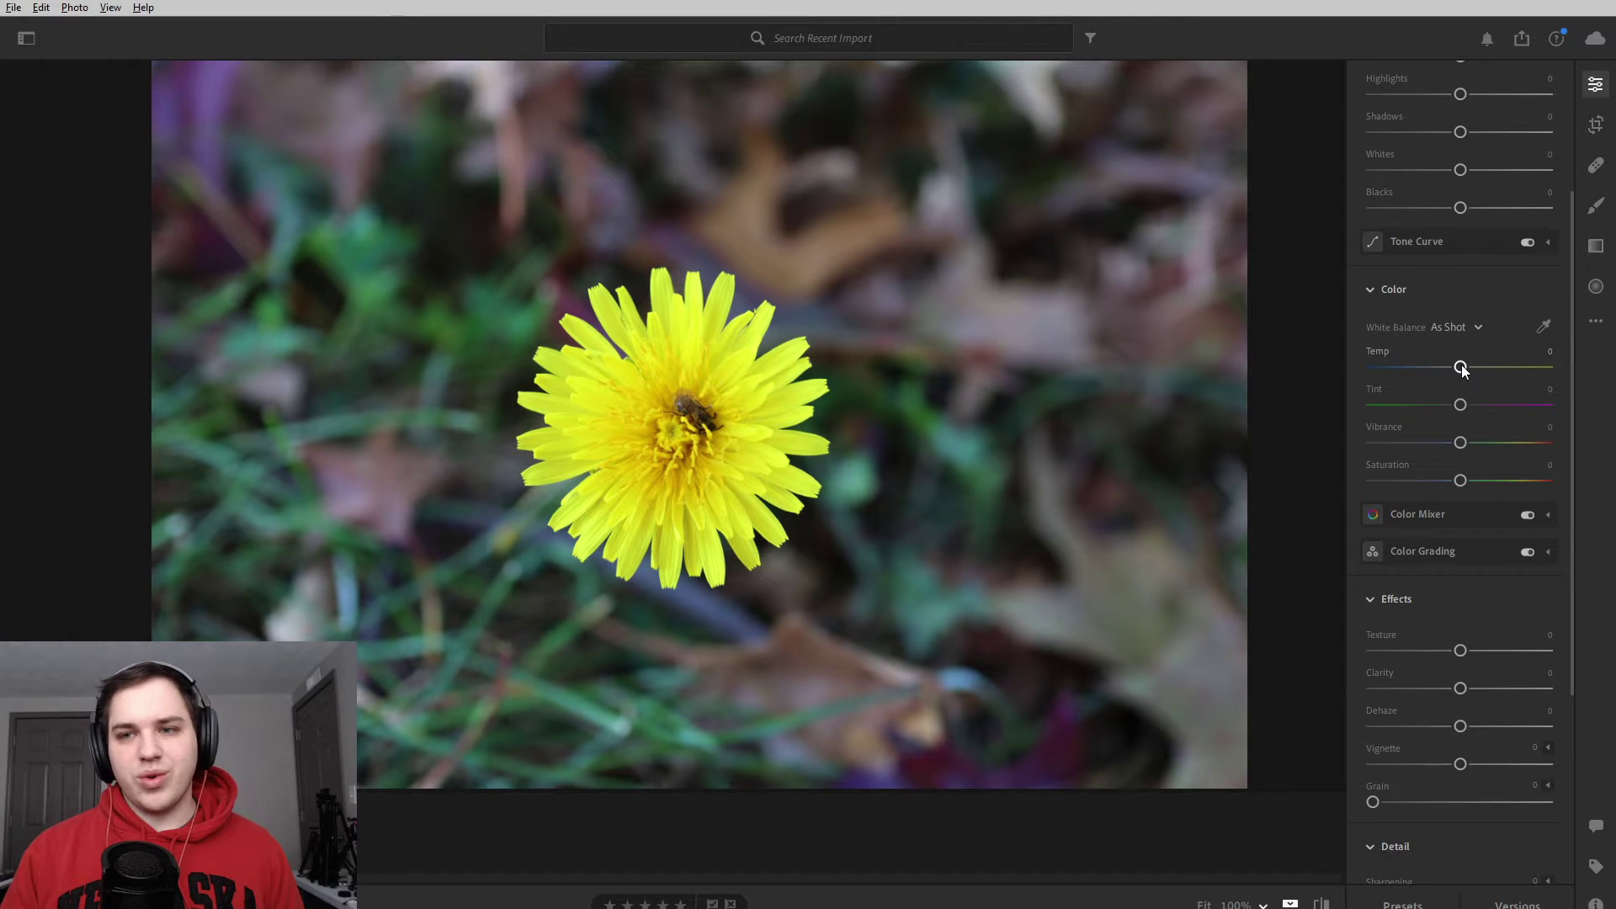
{"action": "left_click_drag", "start_coordinate": [1461, 368], "coordinate": [1552, 370]}
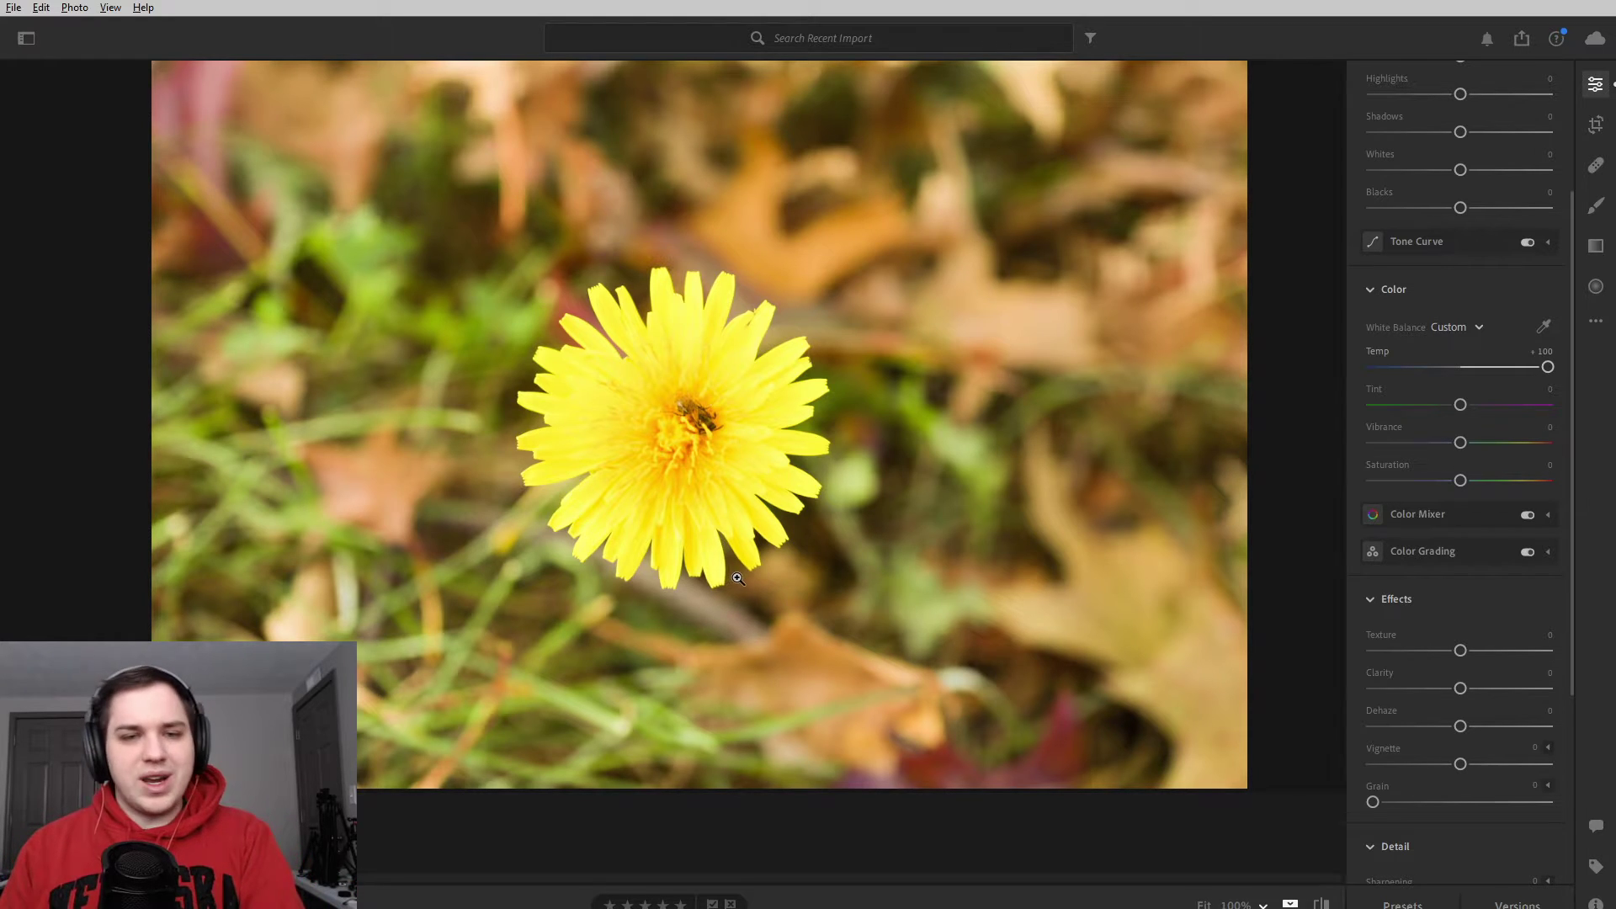
- Reset PhotoScape's Color sliders and drag Temperature to its 3000 minimum
{"action": "key", "text": "alt"}
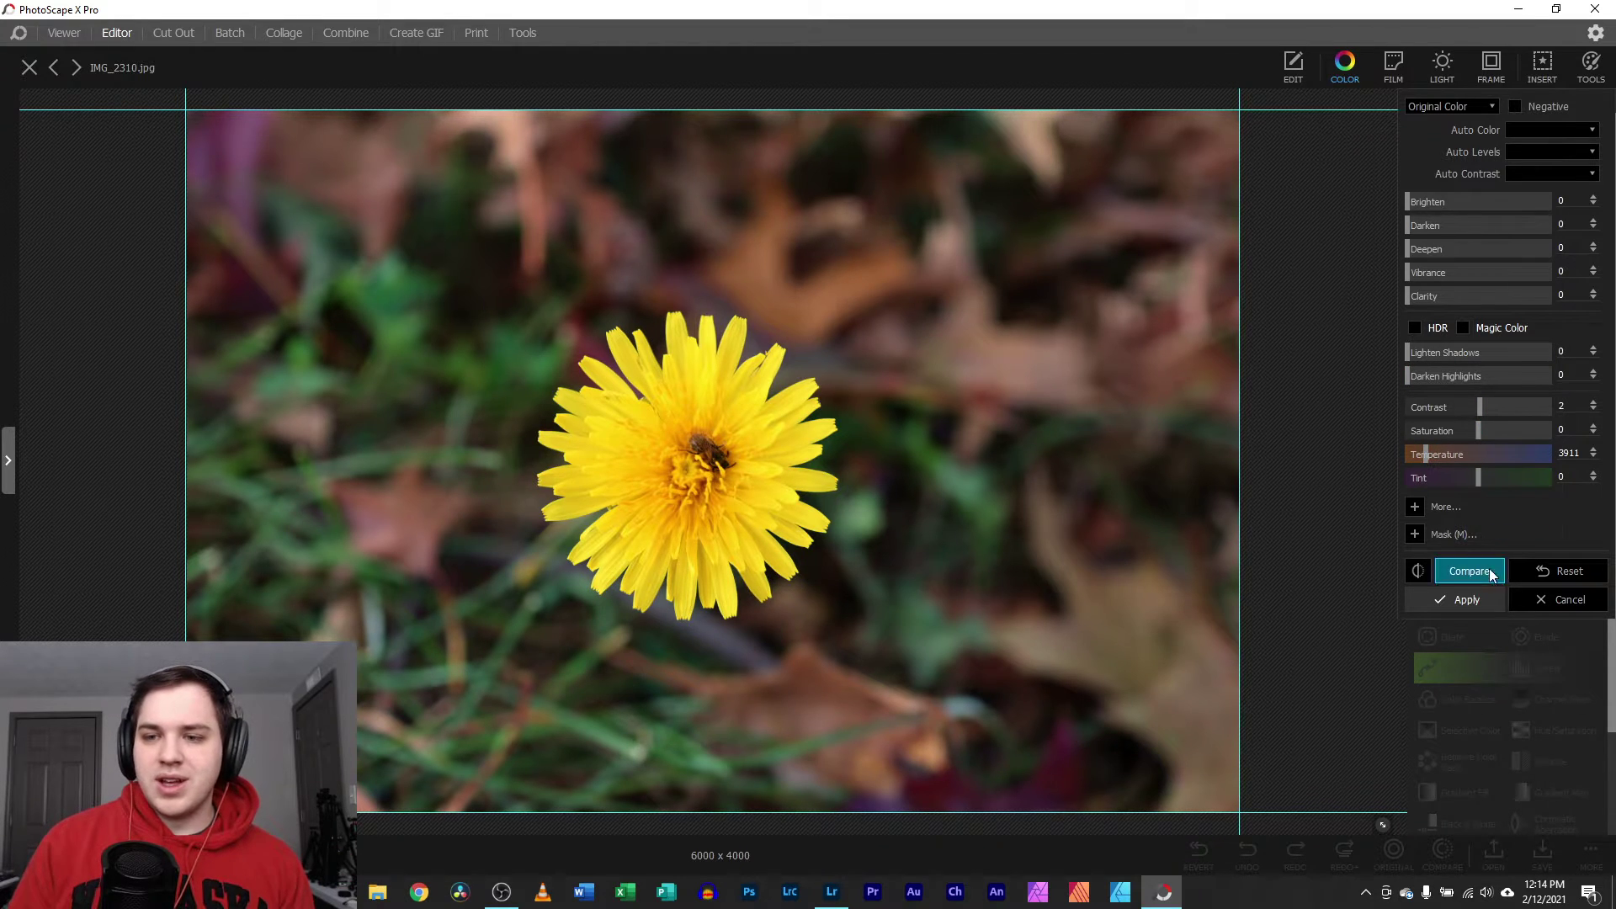
{"action": "left_click", "coordinate": [1529, 569]}
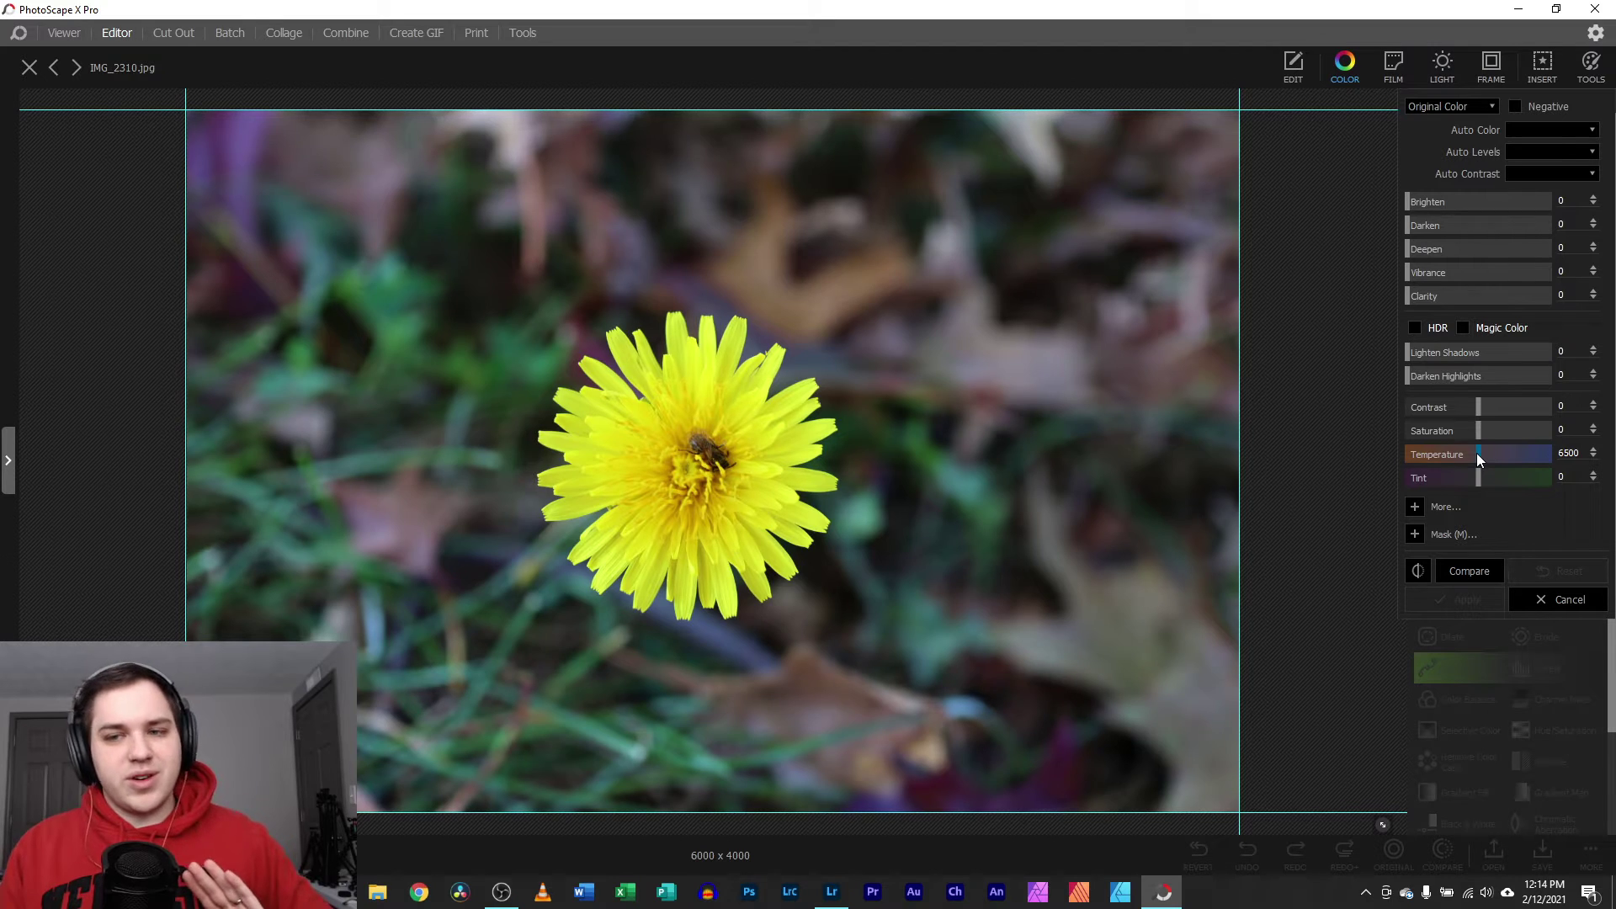
{"action": "left_click_drag", "start_coordinate": [1477, 453], "coordinate": [1333, 466]}
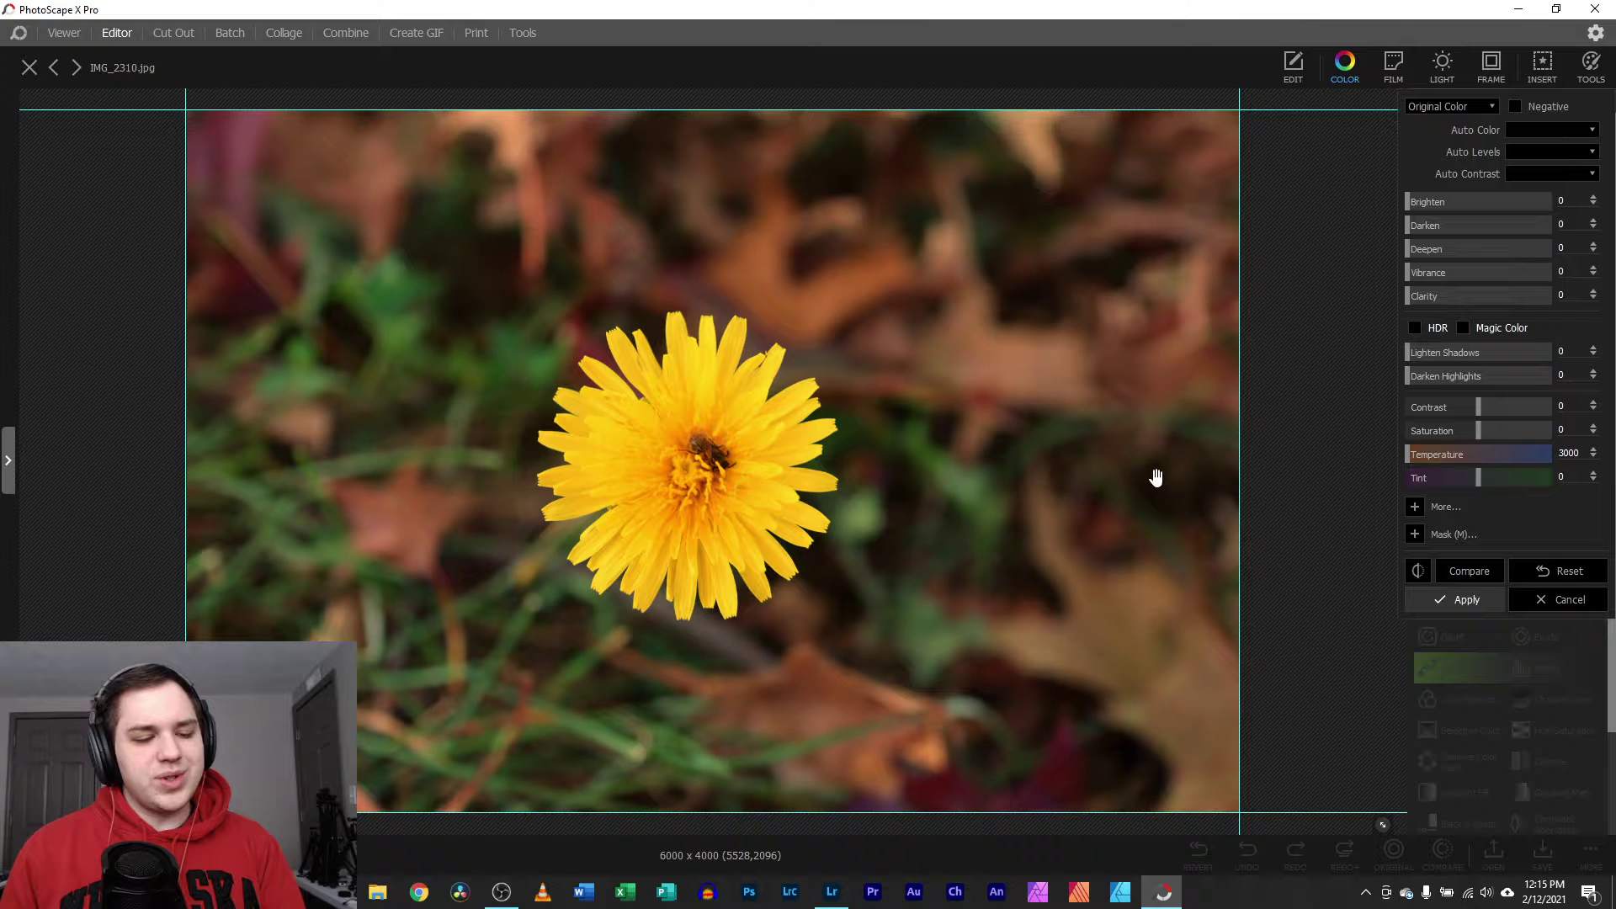
{"action": "key", "text": "alt+Tab"}
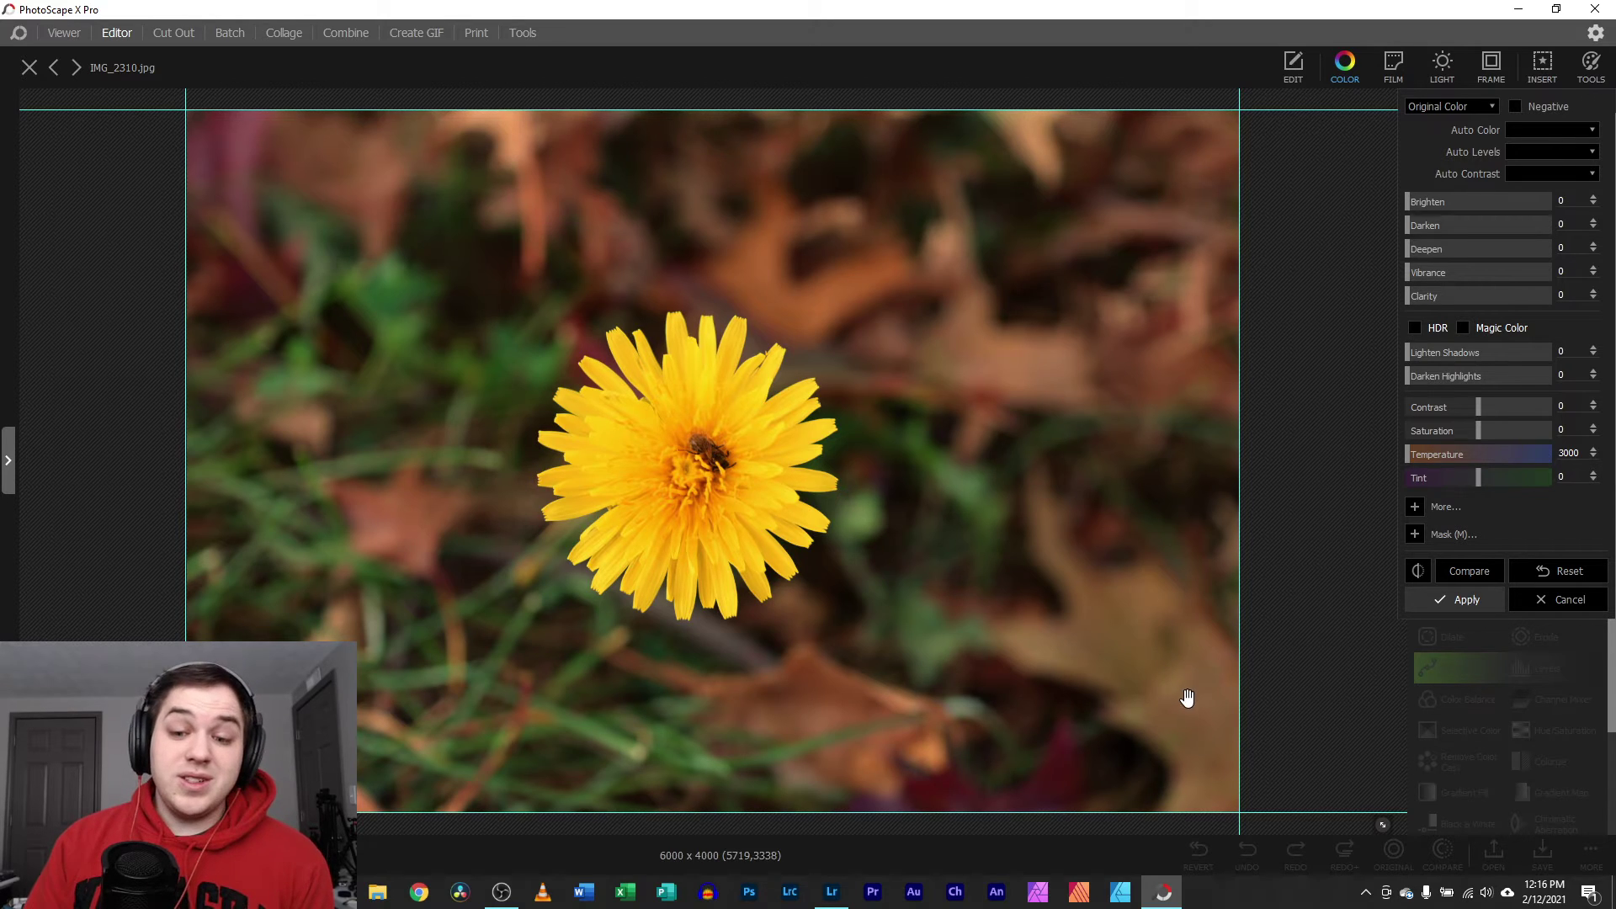
- In Lightroom, lower Temp to +33 and raise Tint to +25, fitting the photo in view
{"action": "mouse_move", "coordinate": [841, 894]}
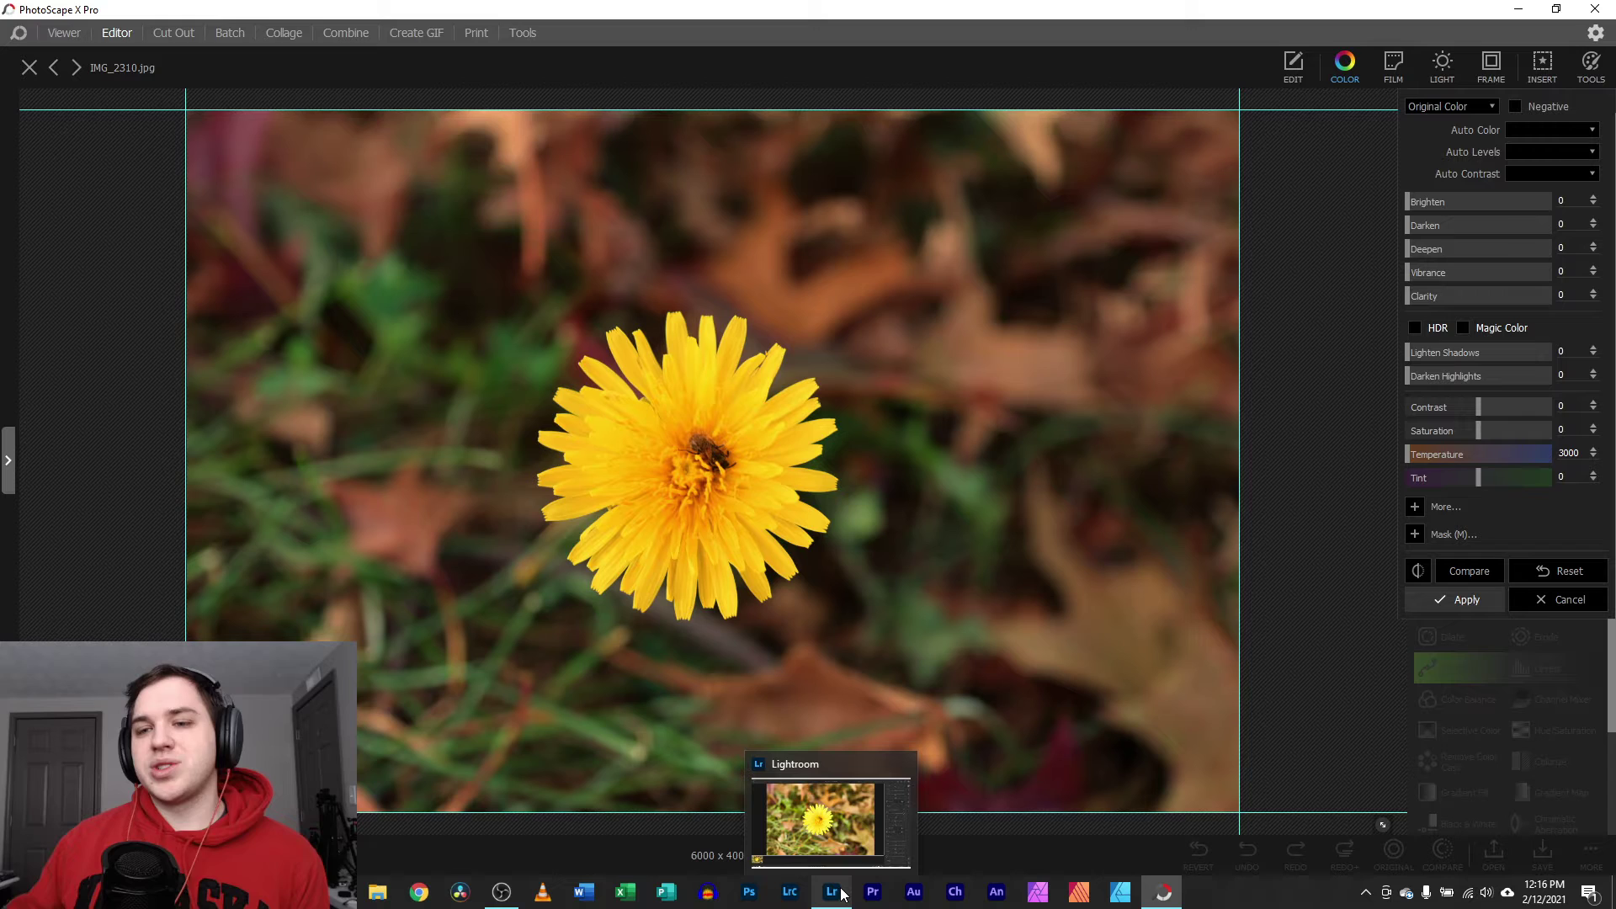
{"action": "left_click", "coordinate": [842, 894]}
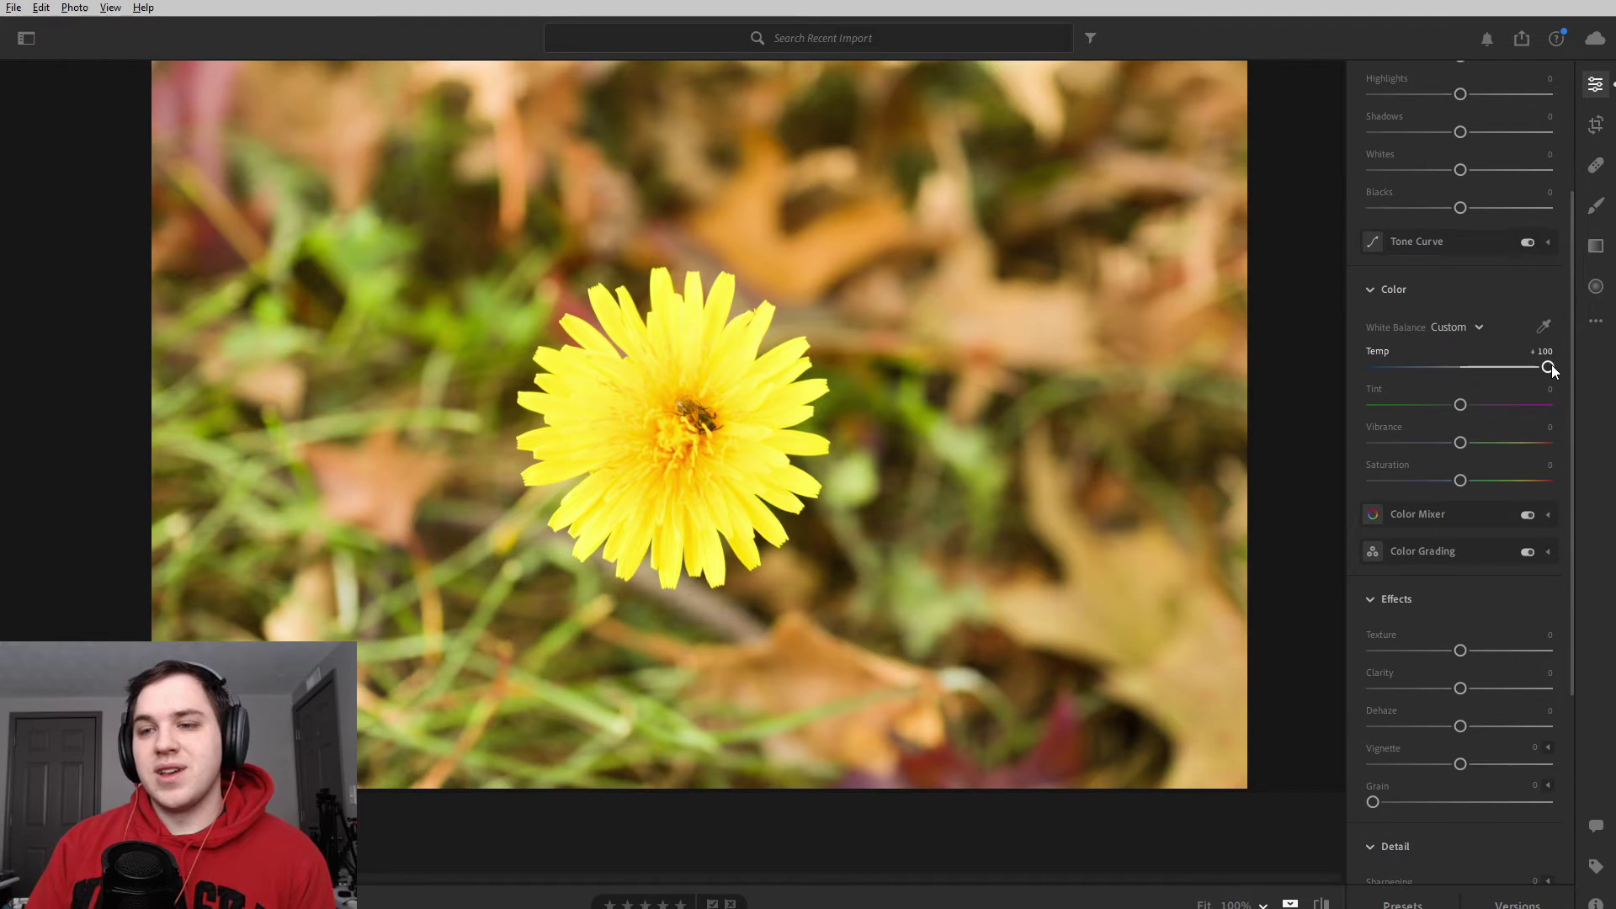
{"action": "left_click_drag", "start_coordinate": [1549, 367], "coordinate": [1499, 368]}
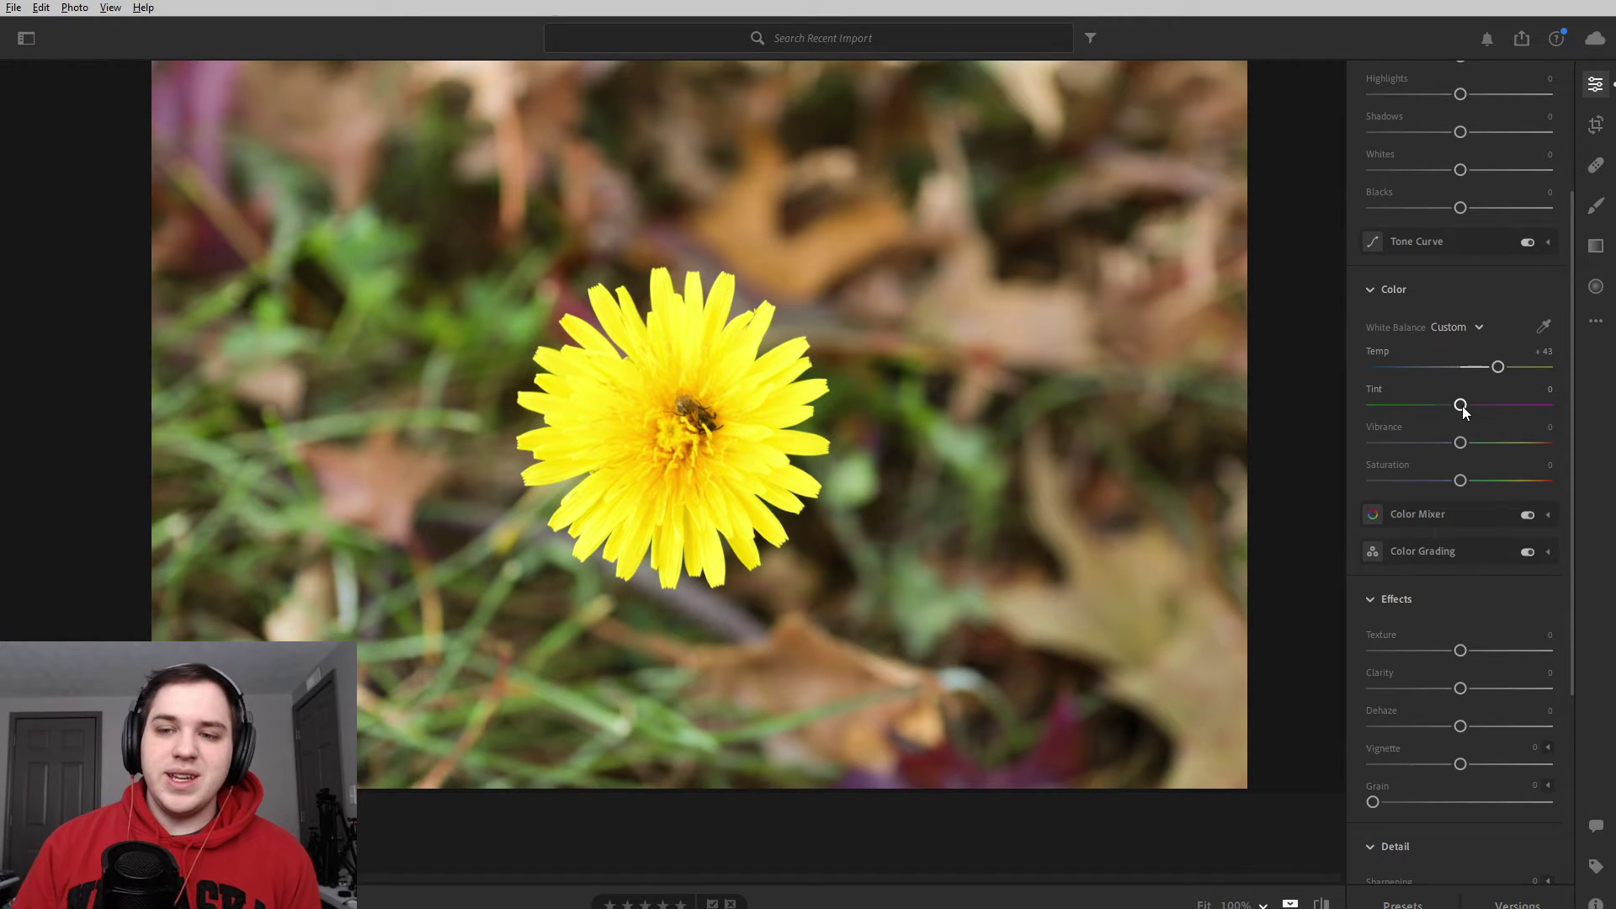
{"action": "mouse_move", "coordinate": [1462, 406]}
{"action": "left_mouse_down"}
{"action": "mouse_move", "coordinate": [1493, 408]}
{"action": "mouse_move", "coordinate": [1478, 367]}
{"action": "mouse_move", "coordinate": [1496, 406]}
{"action": "mouse_move", "coordinate": [1489, 369]}
{"action": "mouse_move", "coordinate": [1483, 405]}
{"action": "left_mouse_up"}
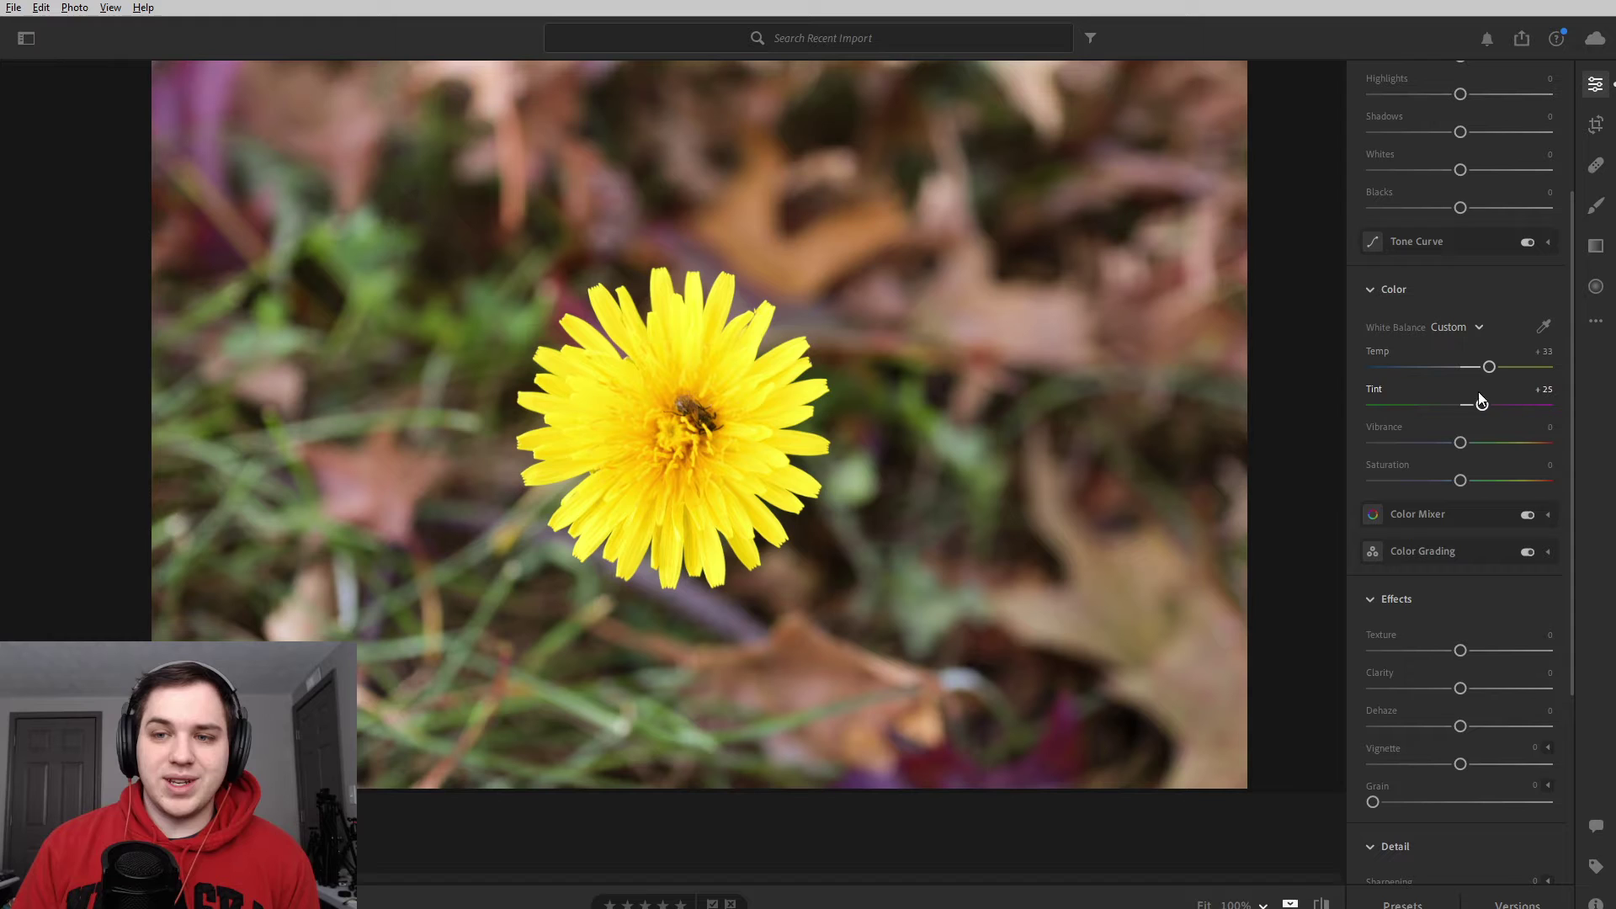
{"action": "left_click", "coordinate": [1545, 351]}
{"action": "key", "text": "Return"}
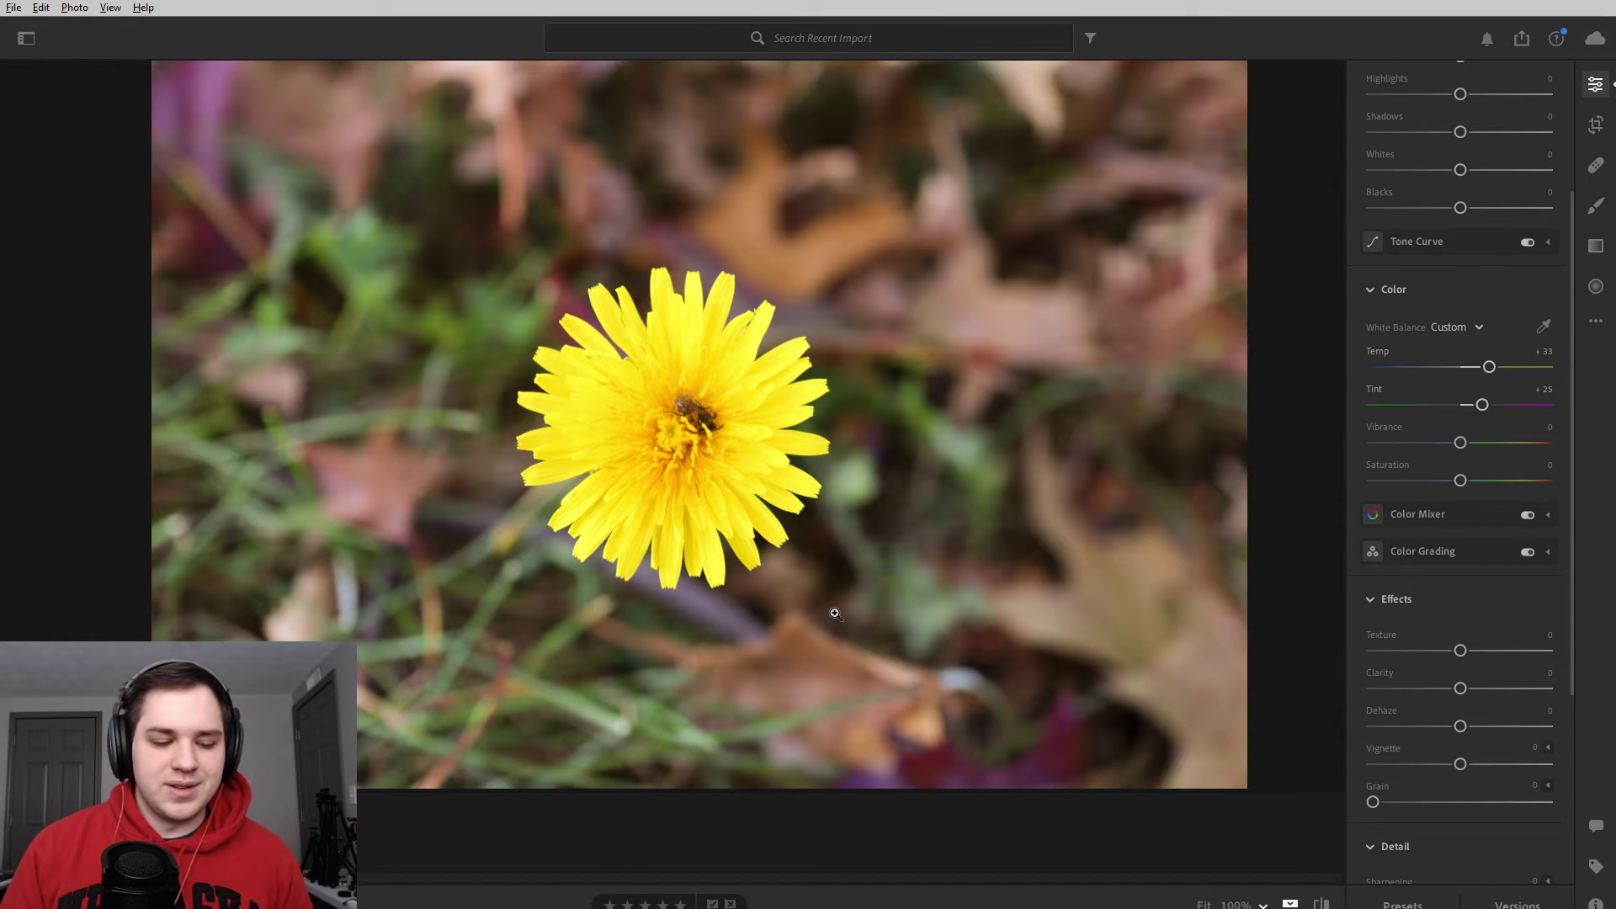
{"action": "left_click", "coordinate": [761, 524]}
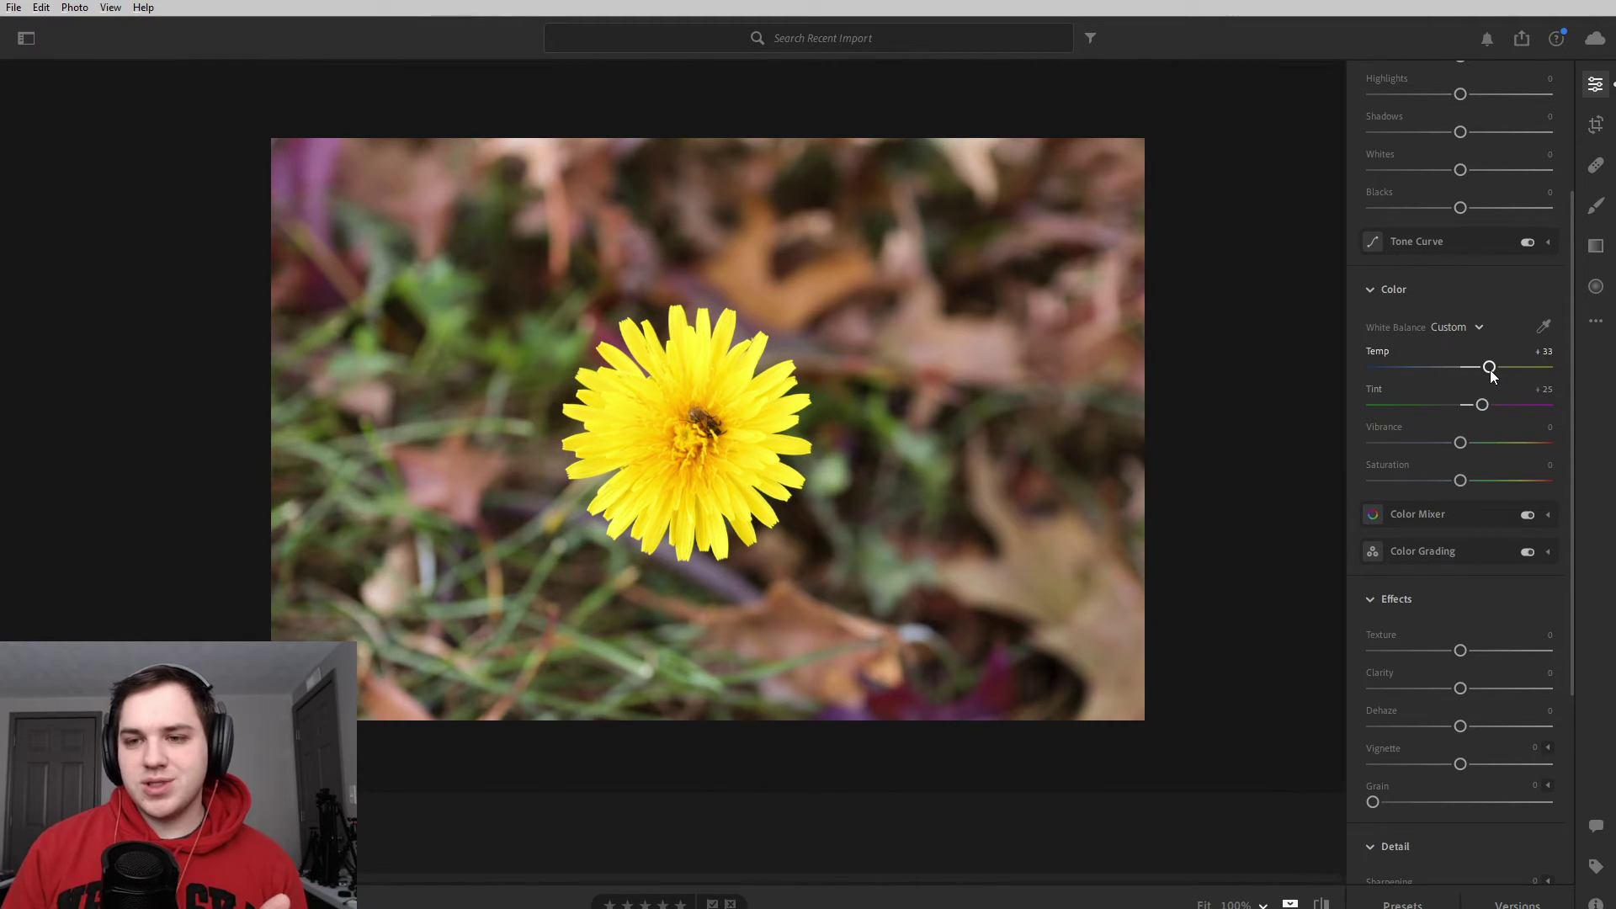
{"action": "left_click_drag", "start_coordinate": [1472, 407], "coordinate": [1489, 369]}
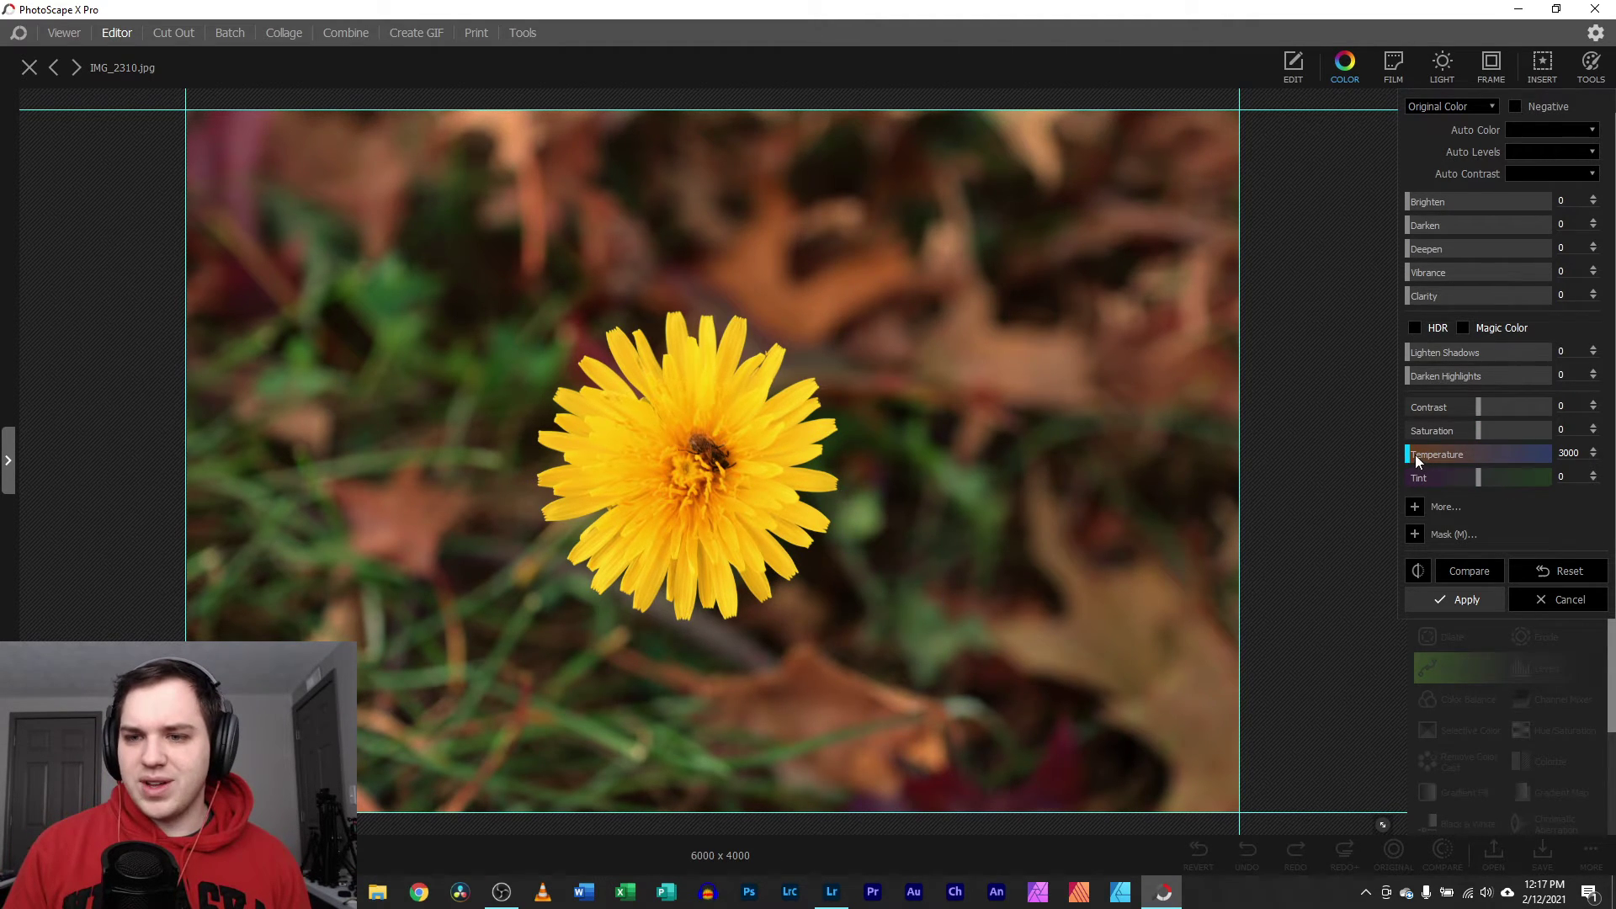
- Raise the Temperature to 4408 and compare against the unadjusted original
{"action": "left_click_drag", "start_coordinate": [1416, 454], "coordinate": [1438, 456]}
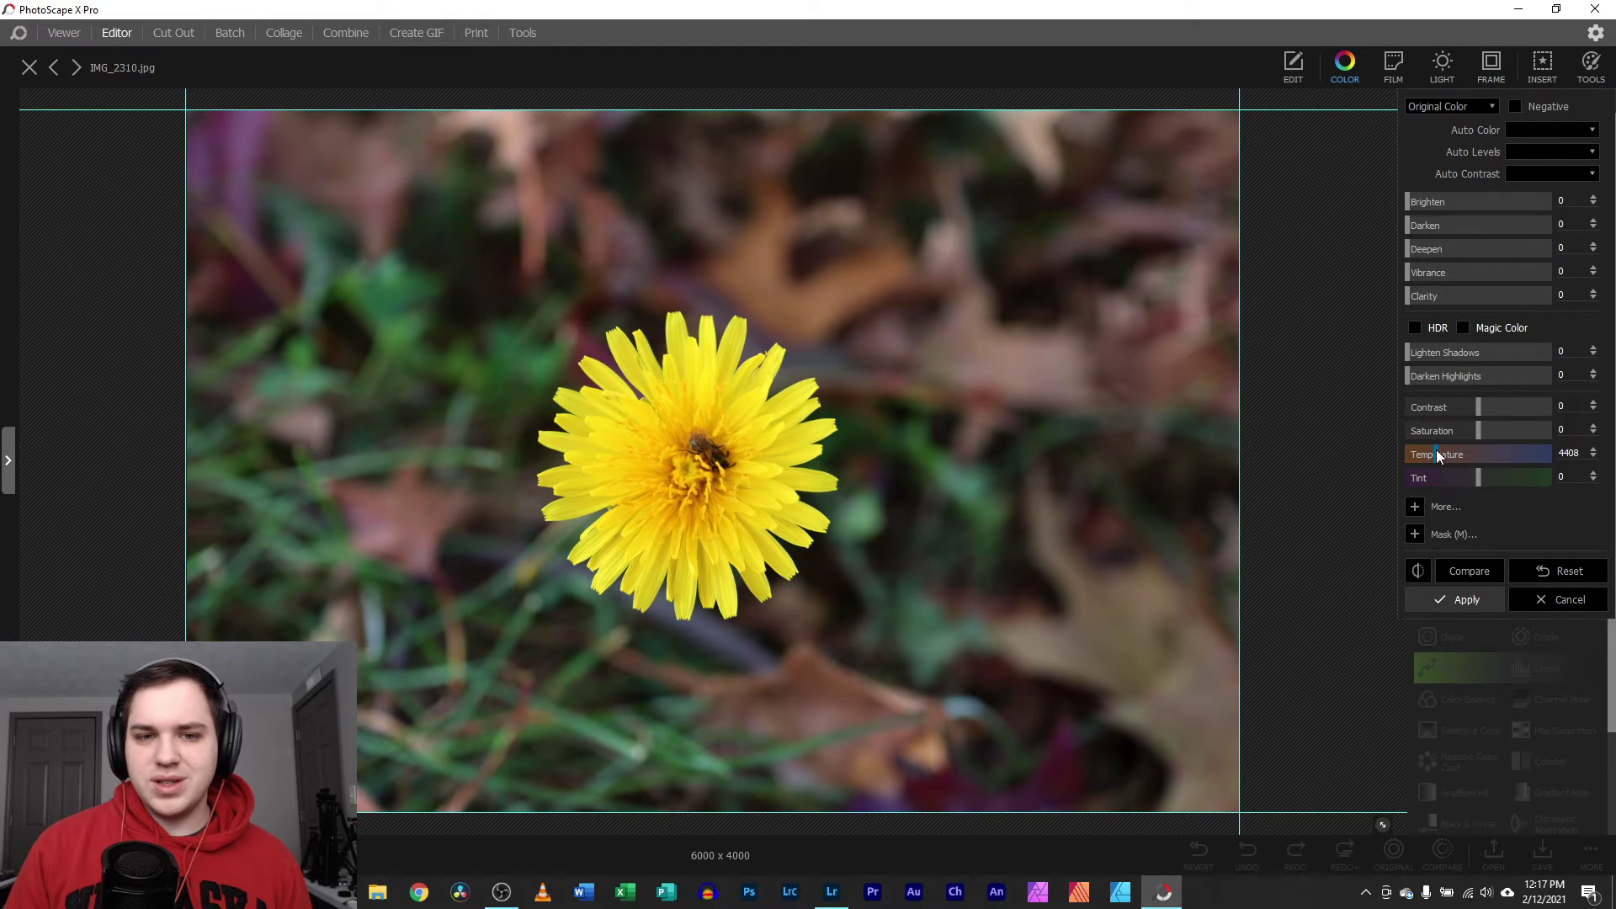
{"action": "scroll", "coordinate": [431, 757], "scroll_direction": "down", "scroll_amount": 2}
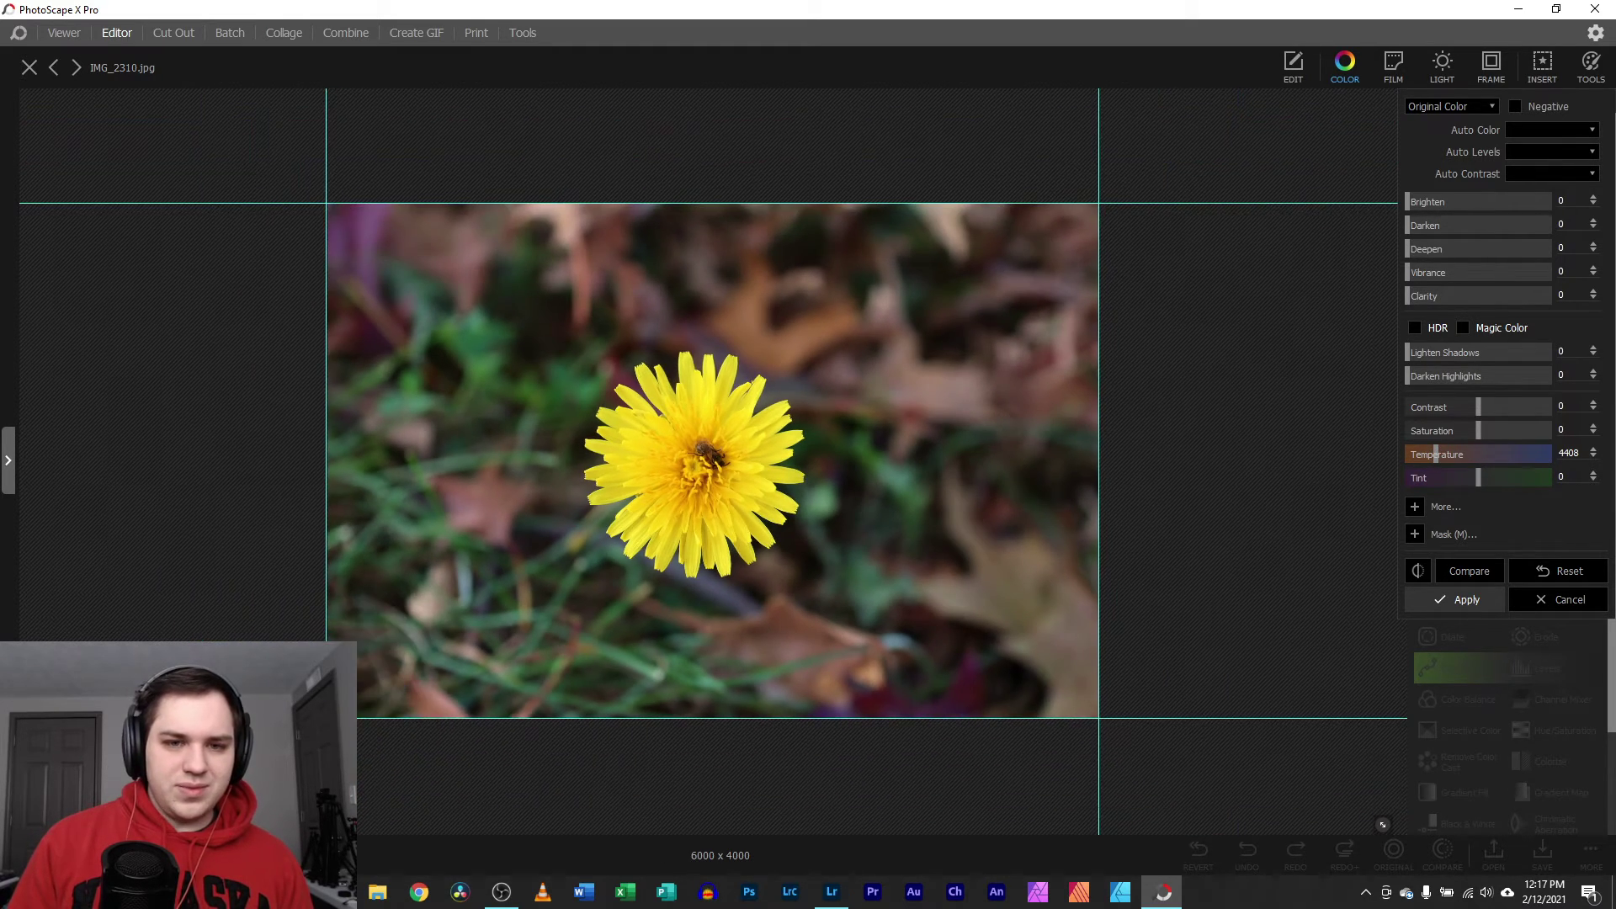
{"action": "scroll", "coordinate": [432, 757], "scroll_direction": "up", "scroll_amount": 2}
{"action": "scroll", "coordinate": [431, 757], "scroll_direction": "down", "scroll_amount": 2}
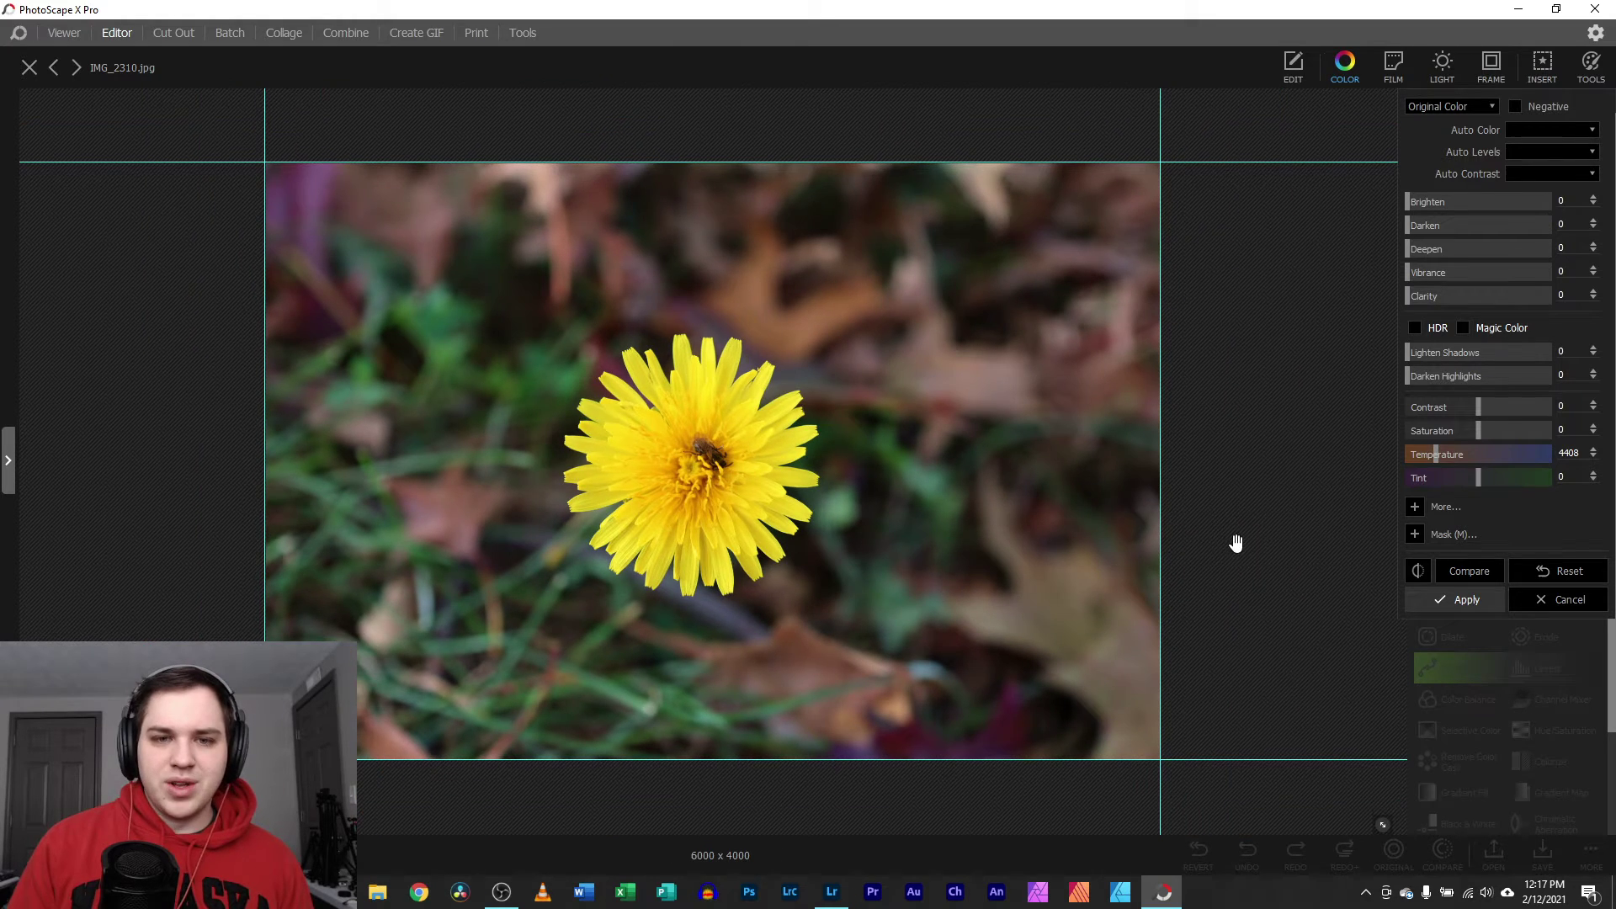
{"action": "left_click", "coordinate": [961, 540]}
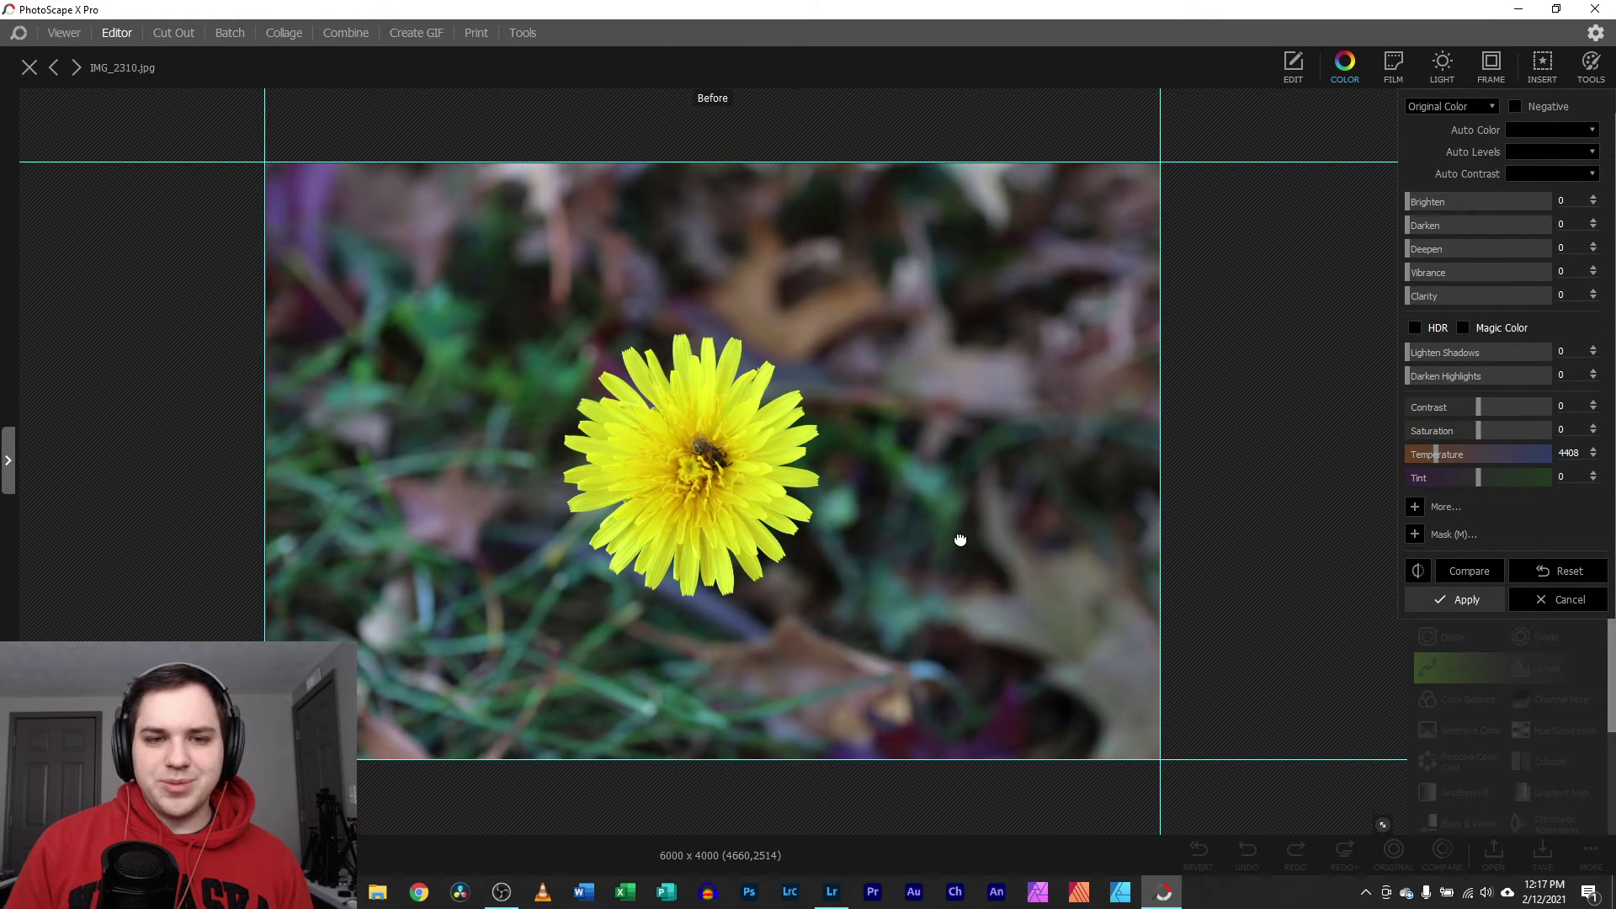
{"action": "left_click", "coordinate": [947, 567]}
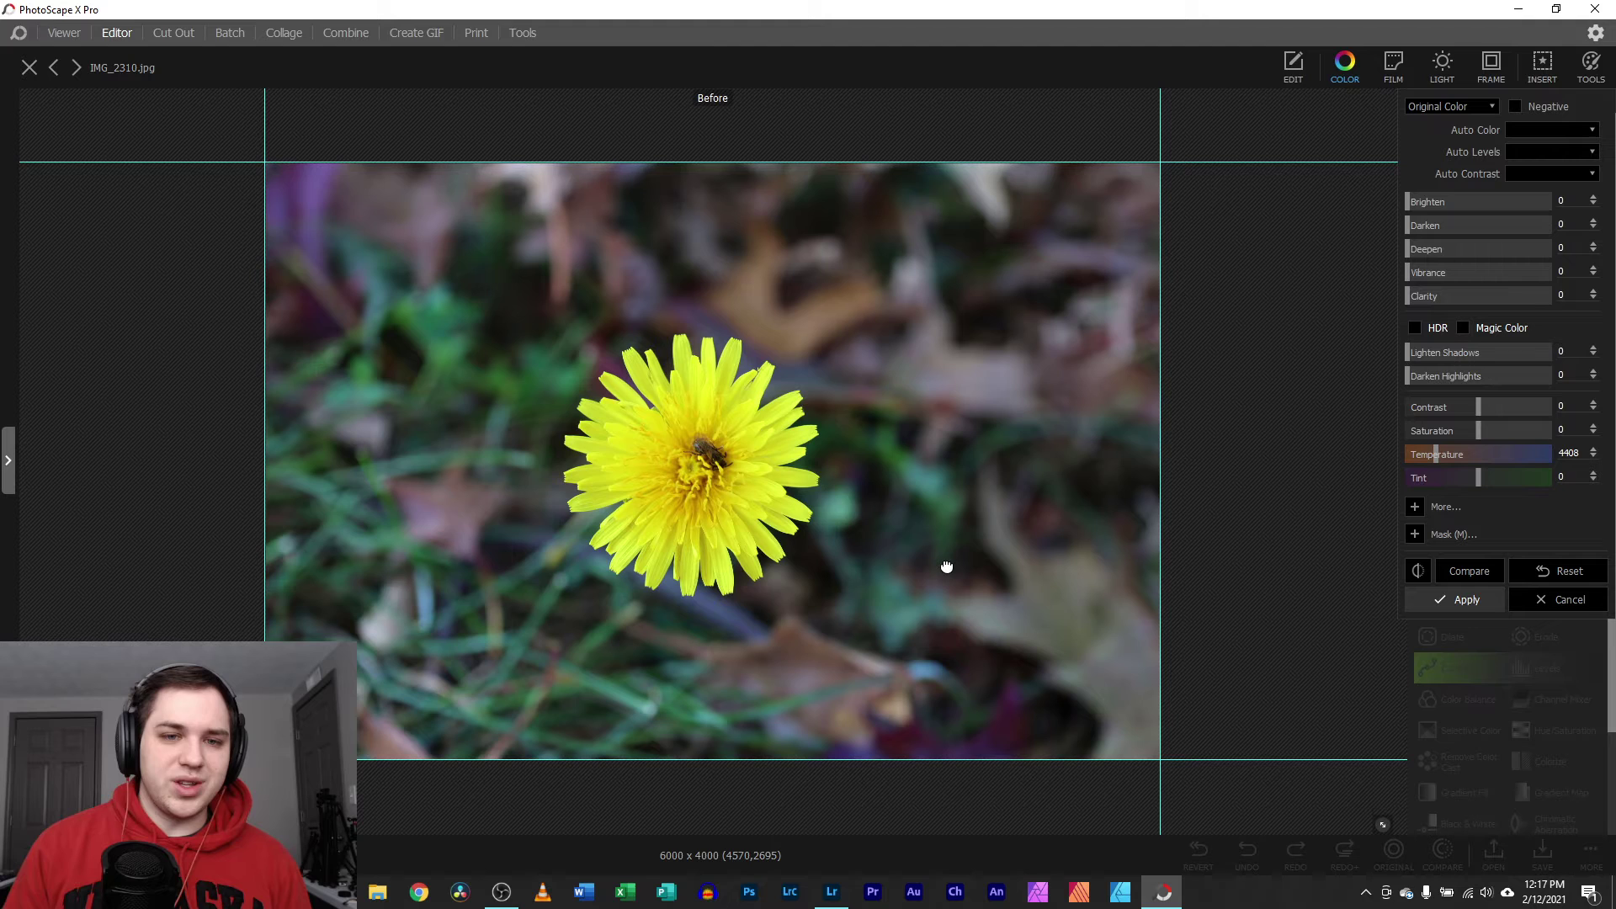
{"action": "left_click", "coordinate": [835, 894]}
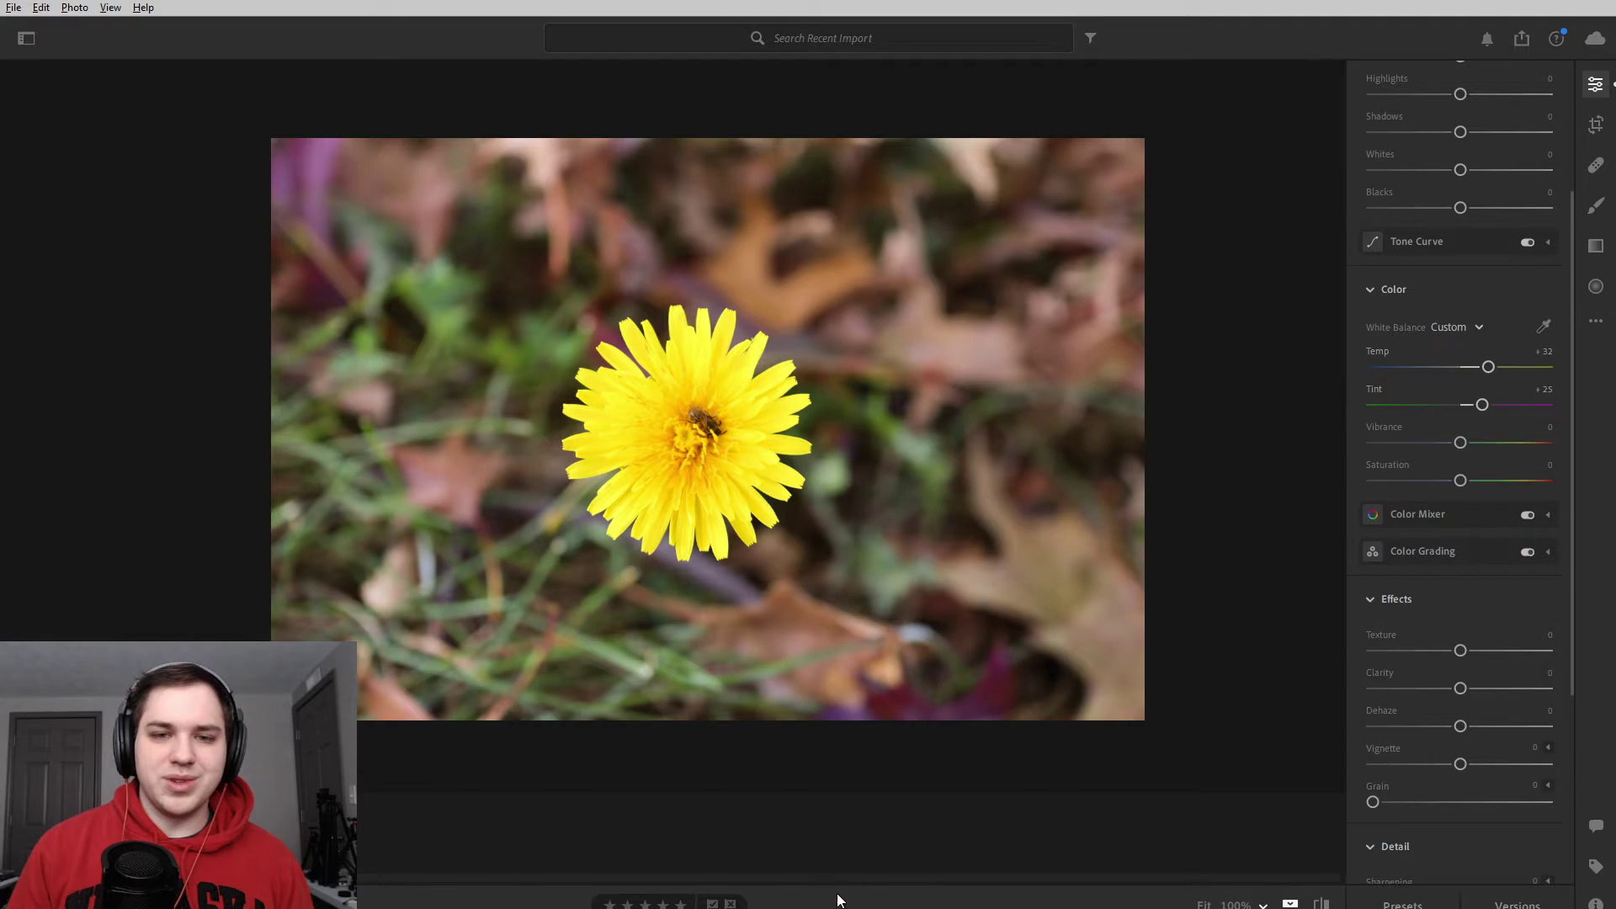
{"action": "left_click", "coordinate": [928, 480]}
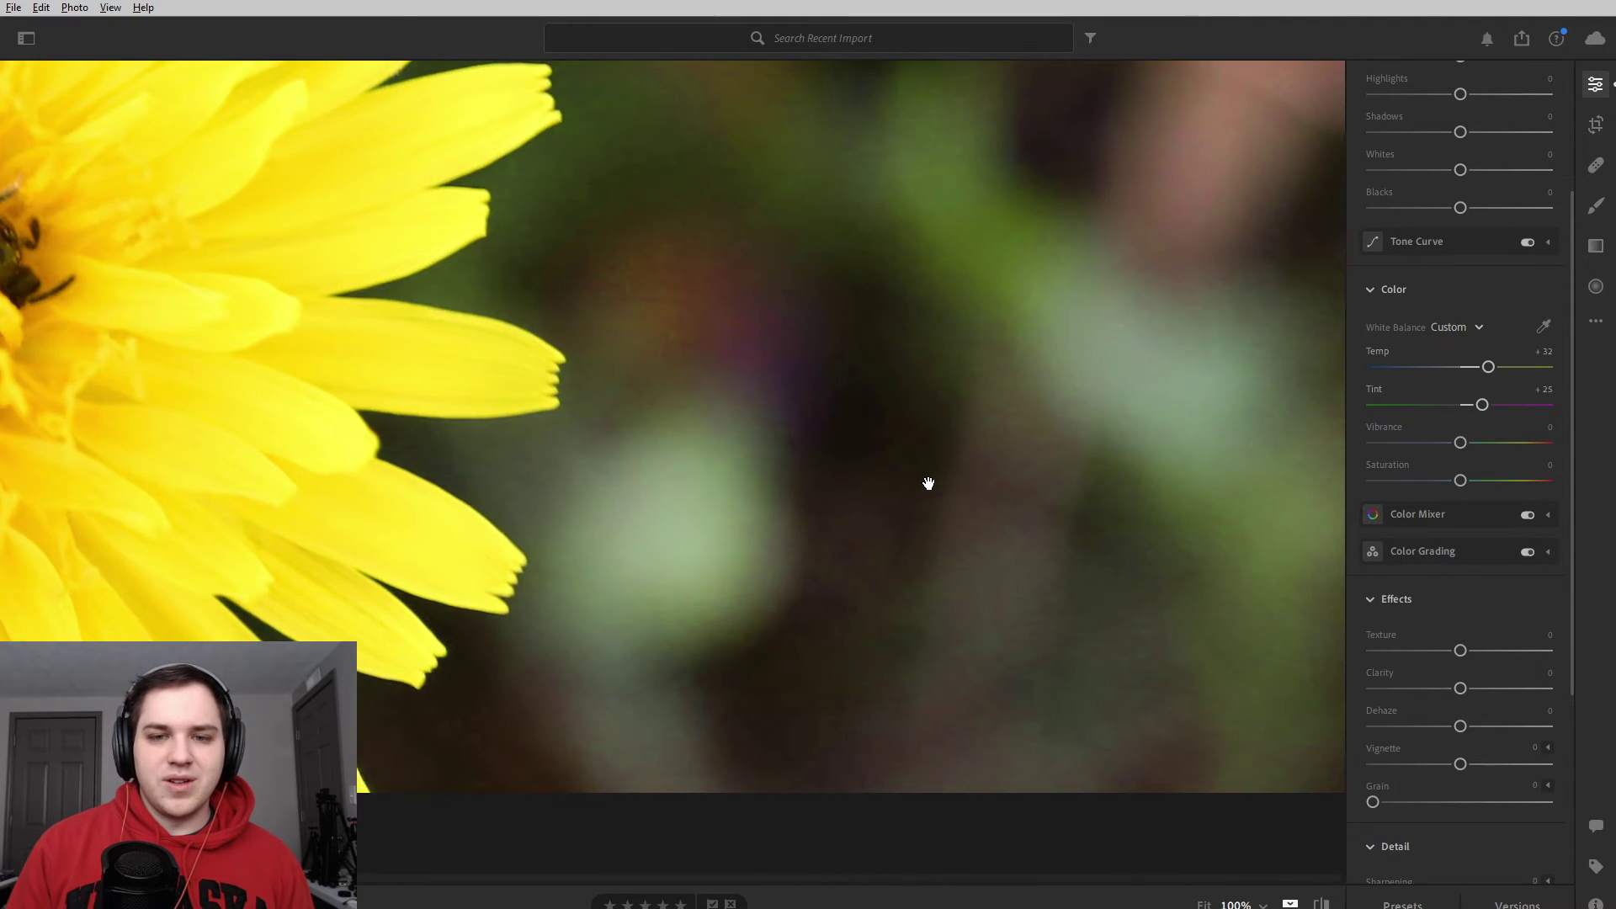
{"action": "left_click", "coordinate": [929, 484]}
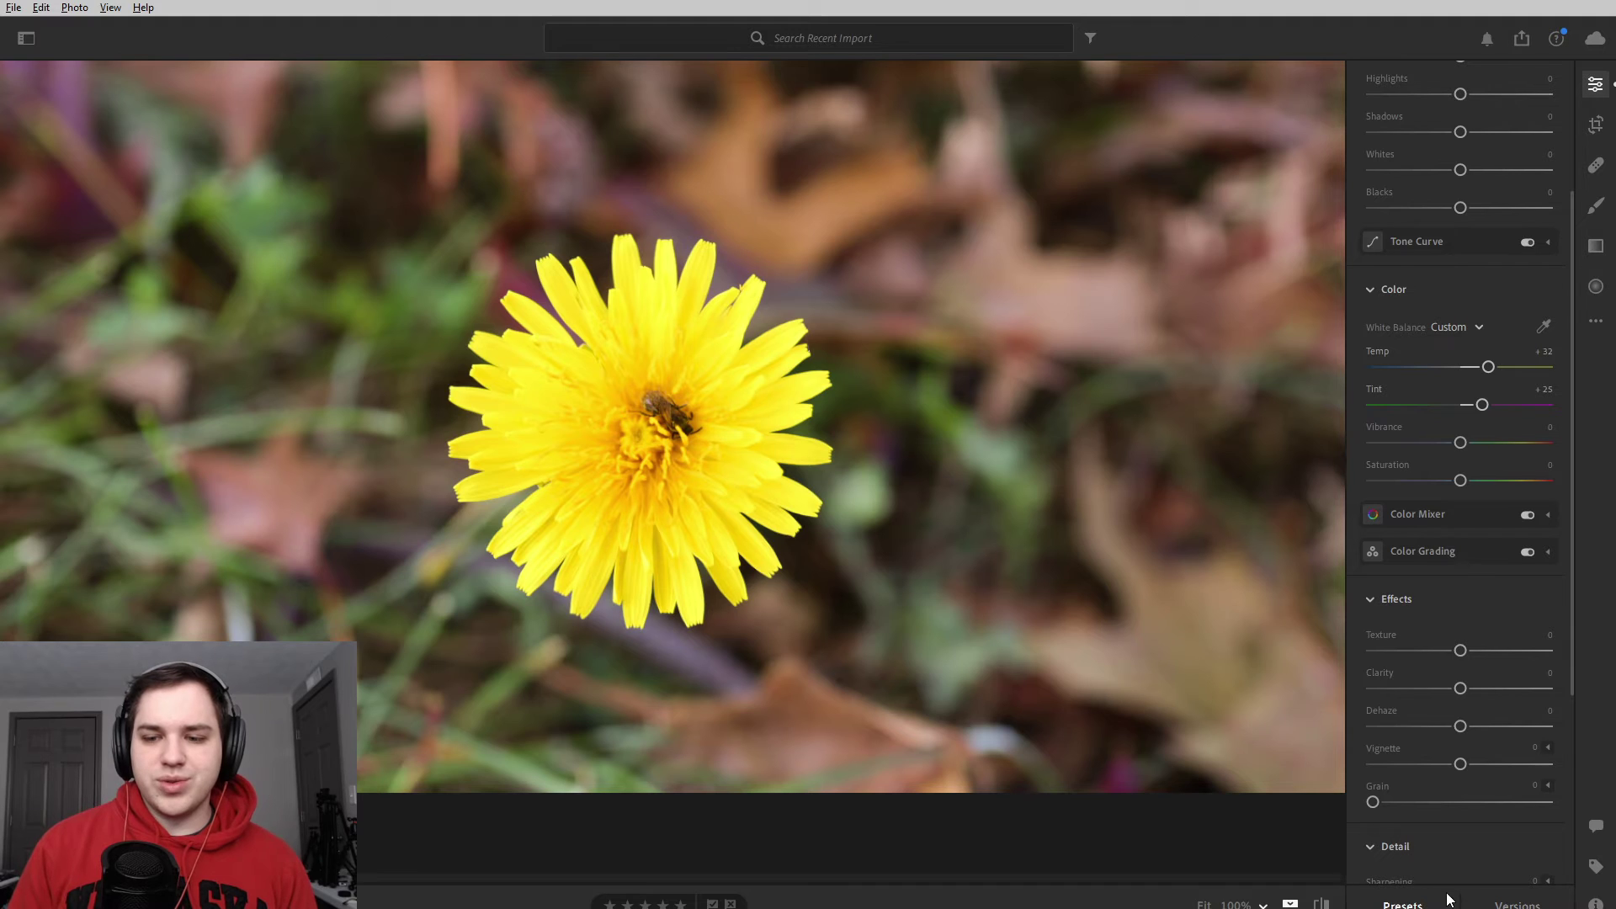
{"action": "key", "text": "b"}
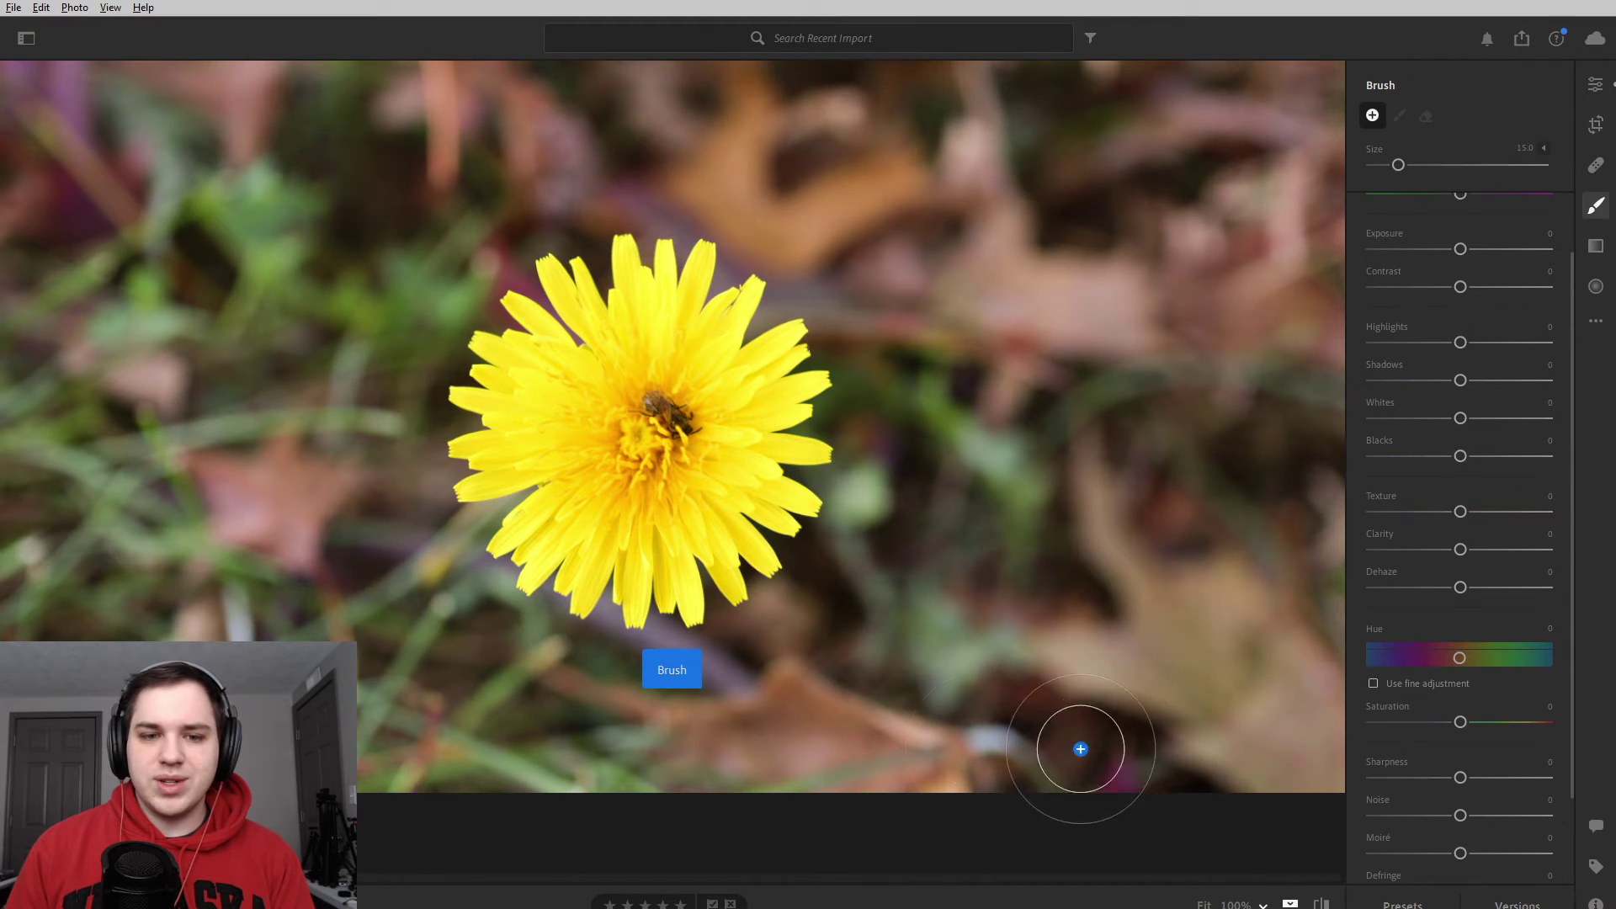
{"action": "left_click", "coordinate": [1595, 85]}
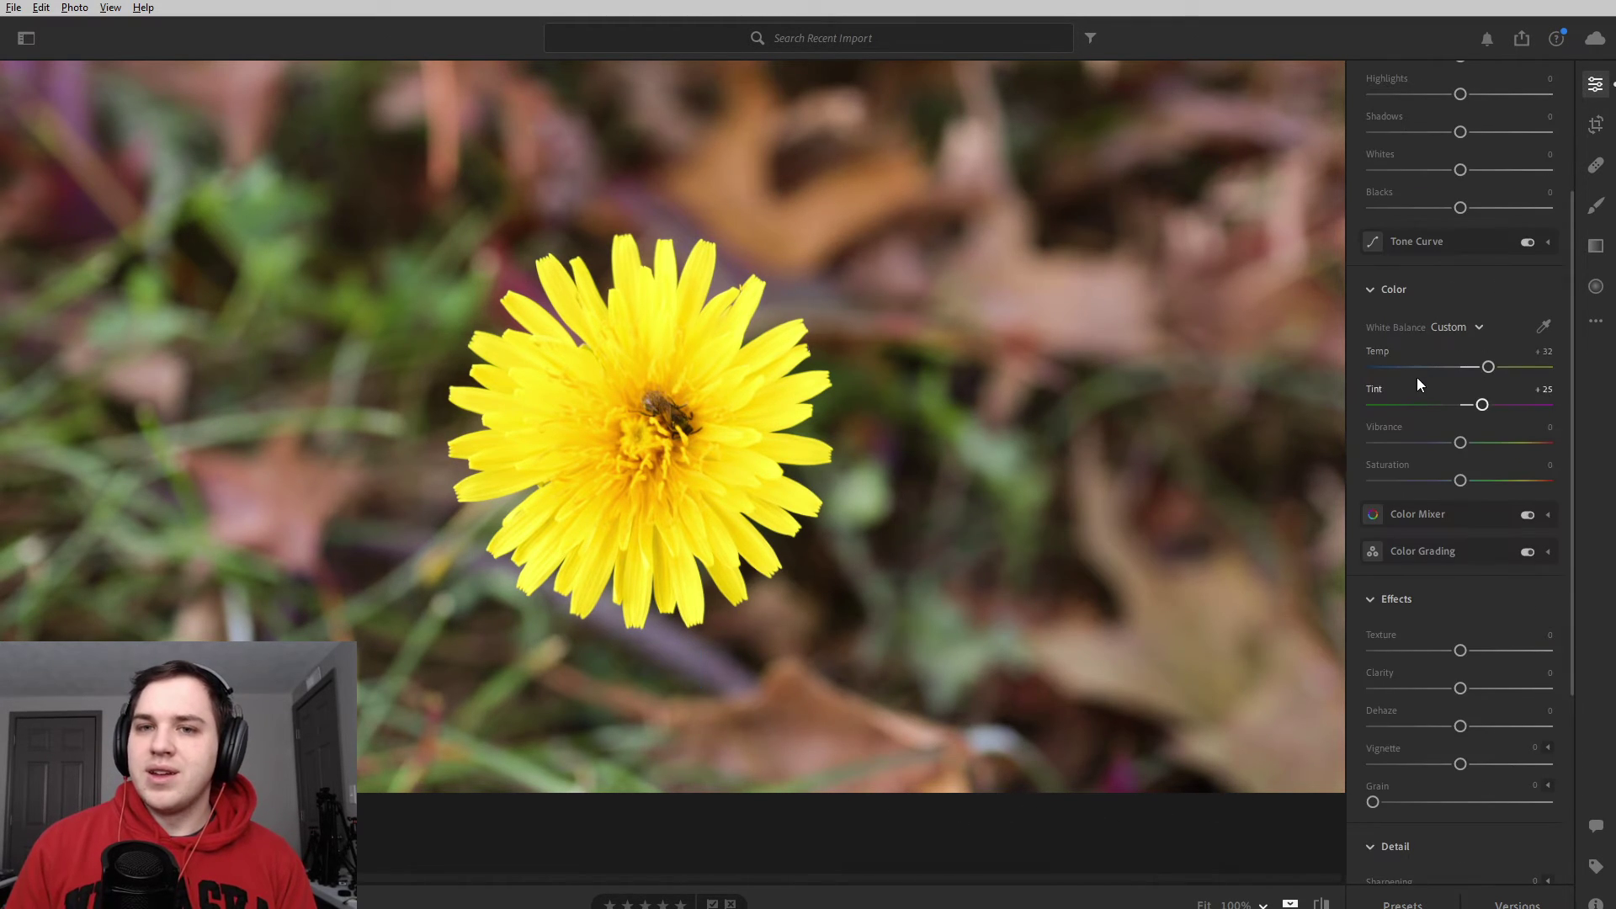
{"action": "left_click", "coordinate": [1501, 904]}
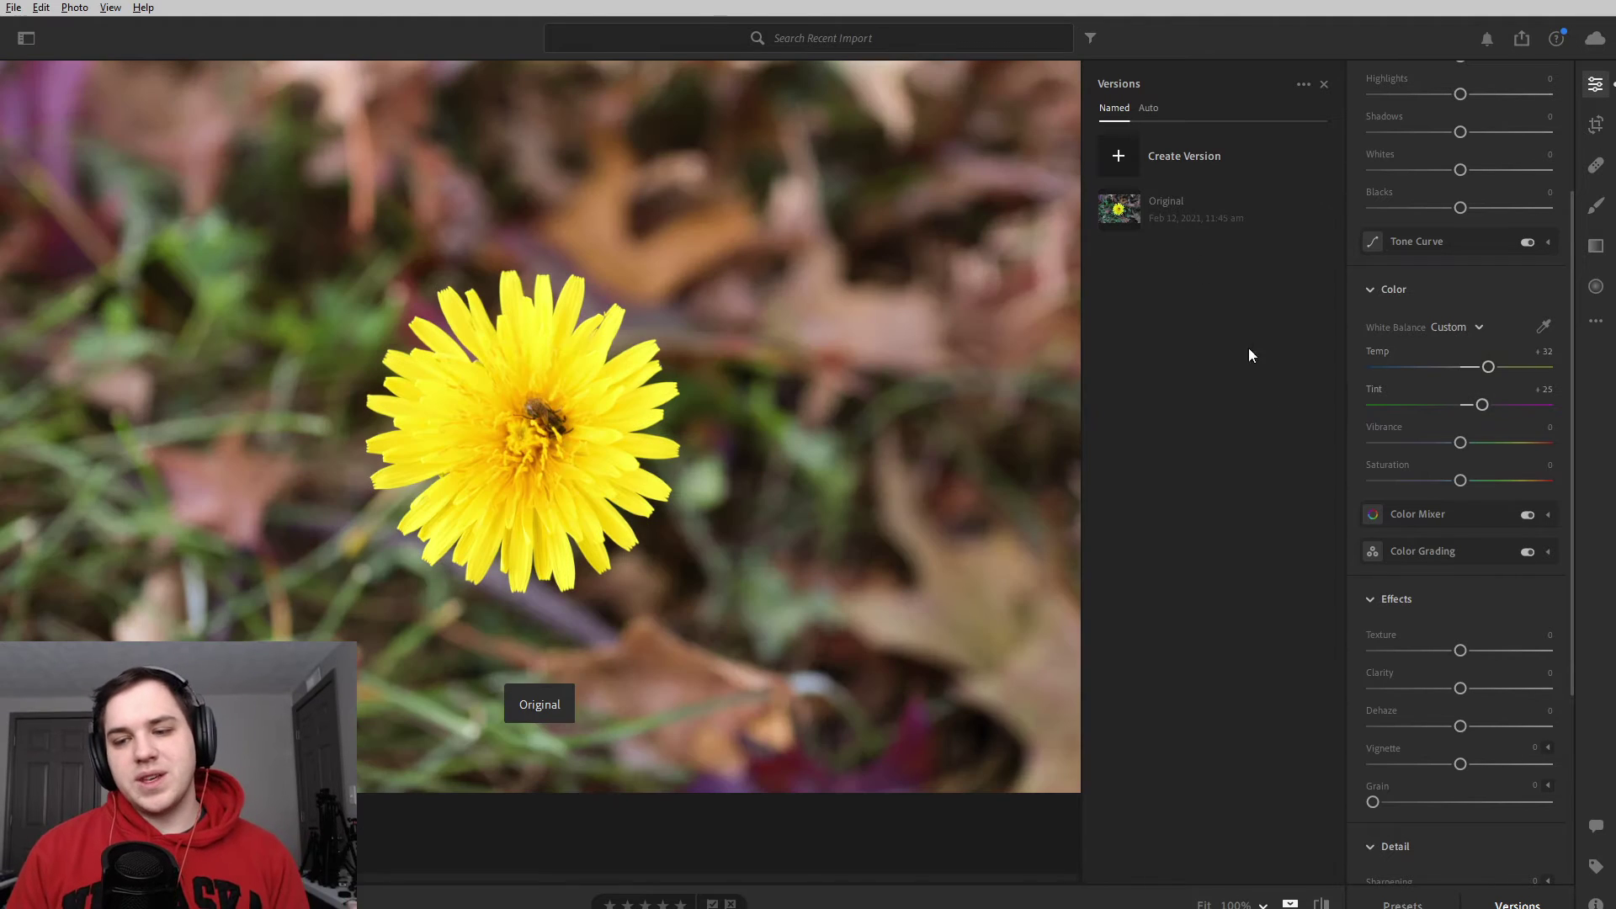
{"action": "left_click", "coordinate": [1038, 842]}
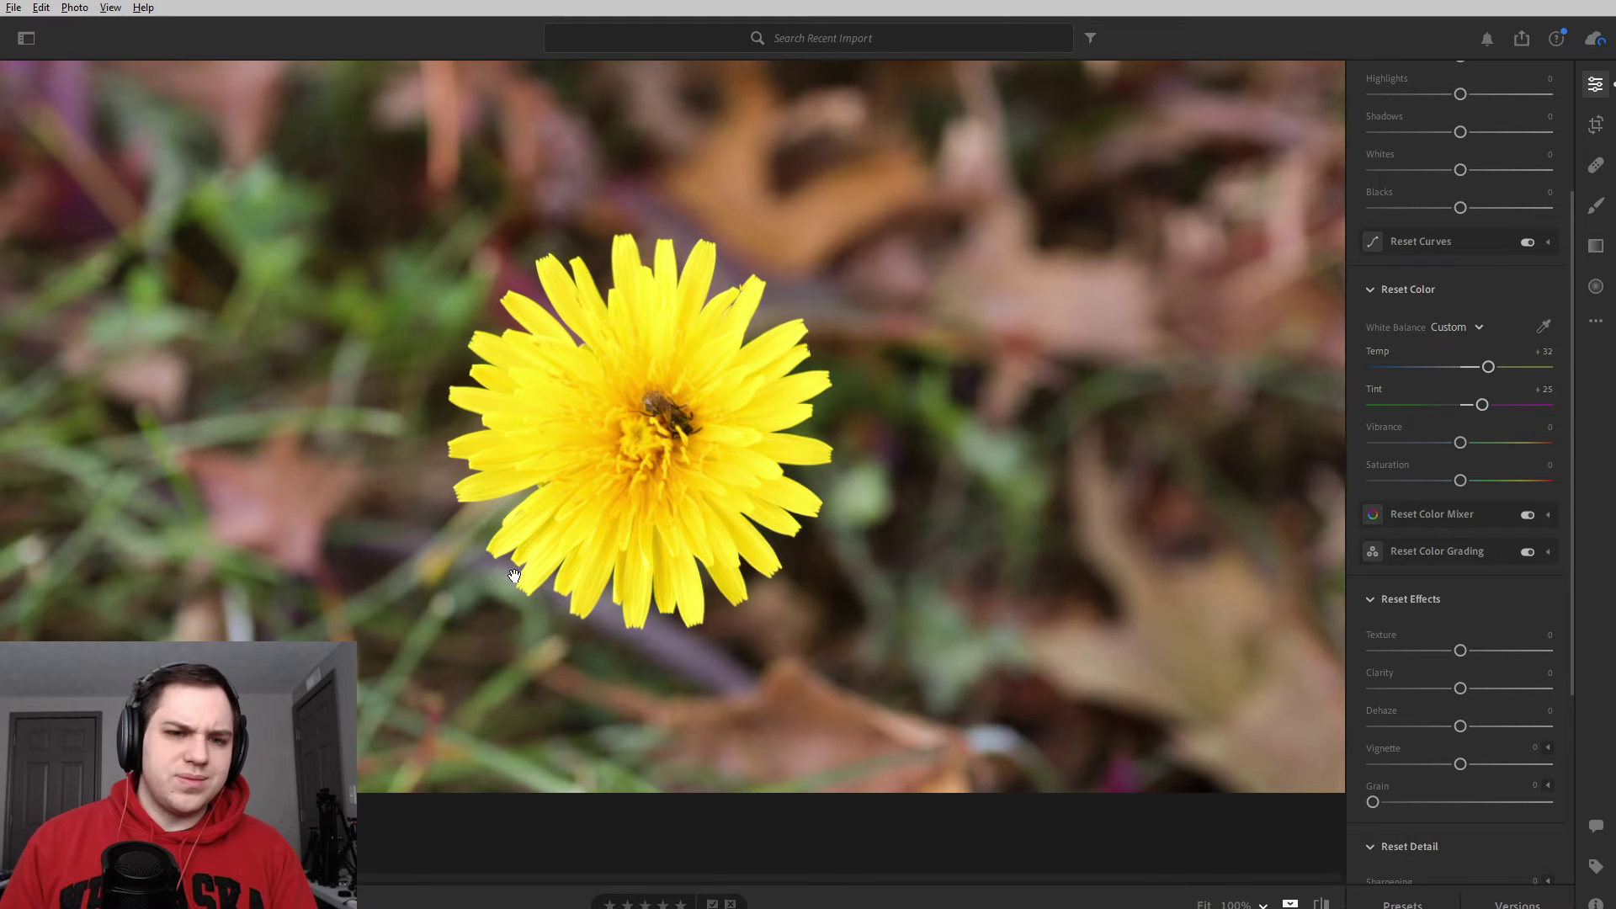
{"action": "scroll", "coordinate": [515, 566], "scroll_direction": "down", "scroll_amount": 2}
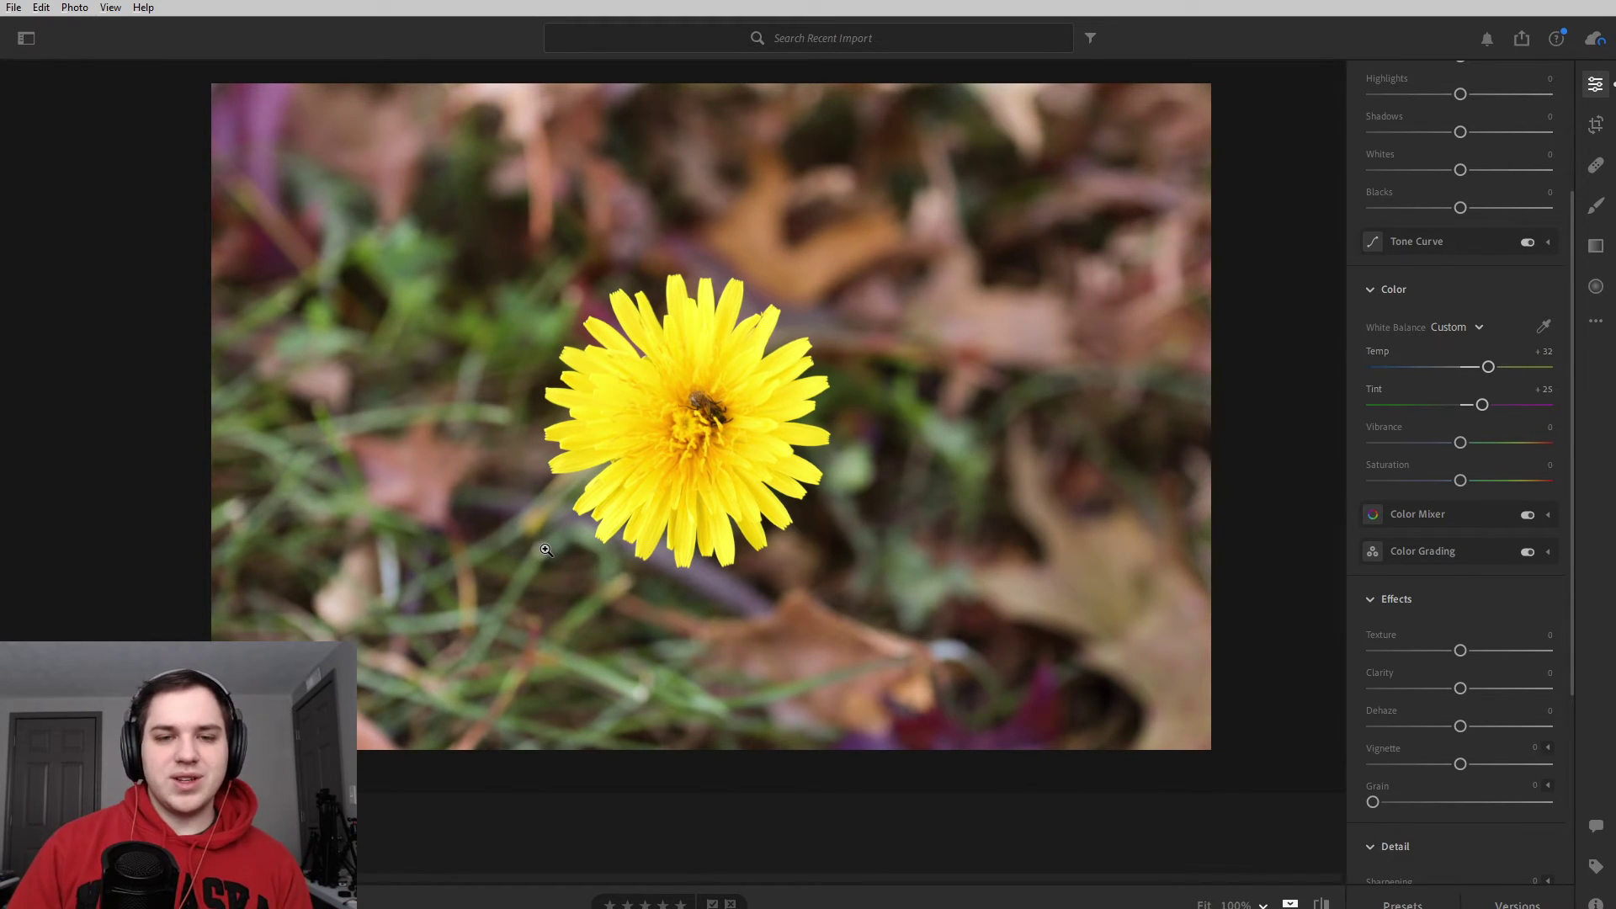
- Pick the Healing Brush at size 13, zoom to 100% on the bee, and undo a stray spot
{"action": "left_click", "coordinate": [1596, 166]}
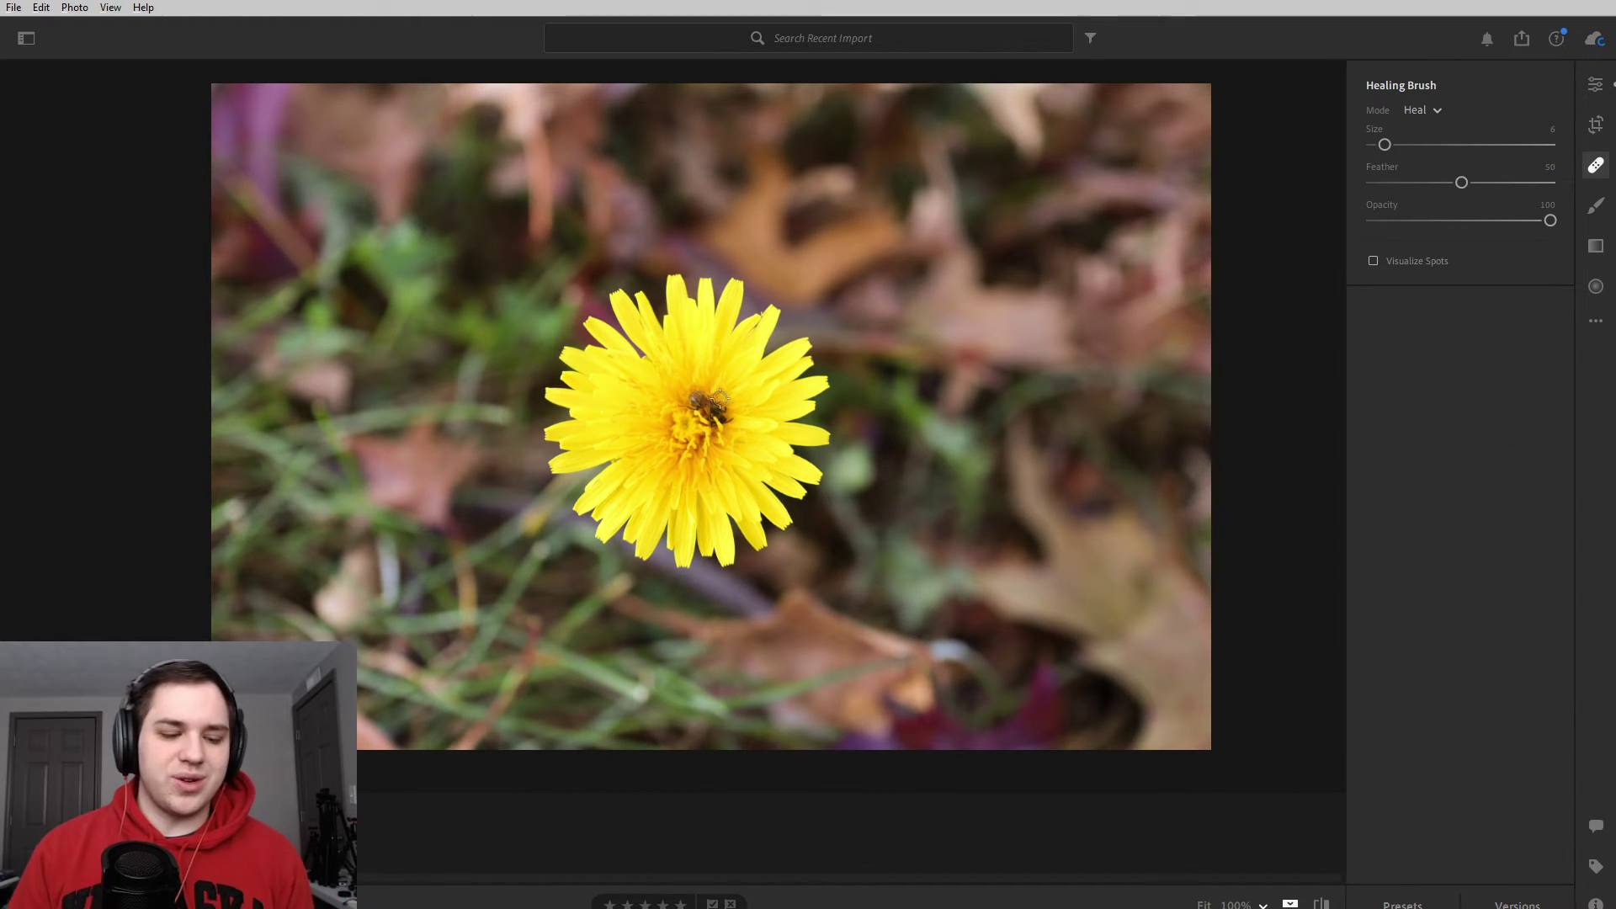
{"action": "key", "text": "bracketright"}
{"action": "key", "text": "bracketright"}
{"action": "key", "text": "bracketright"}
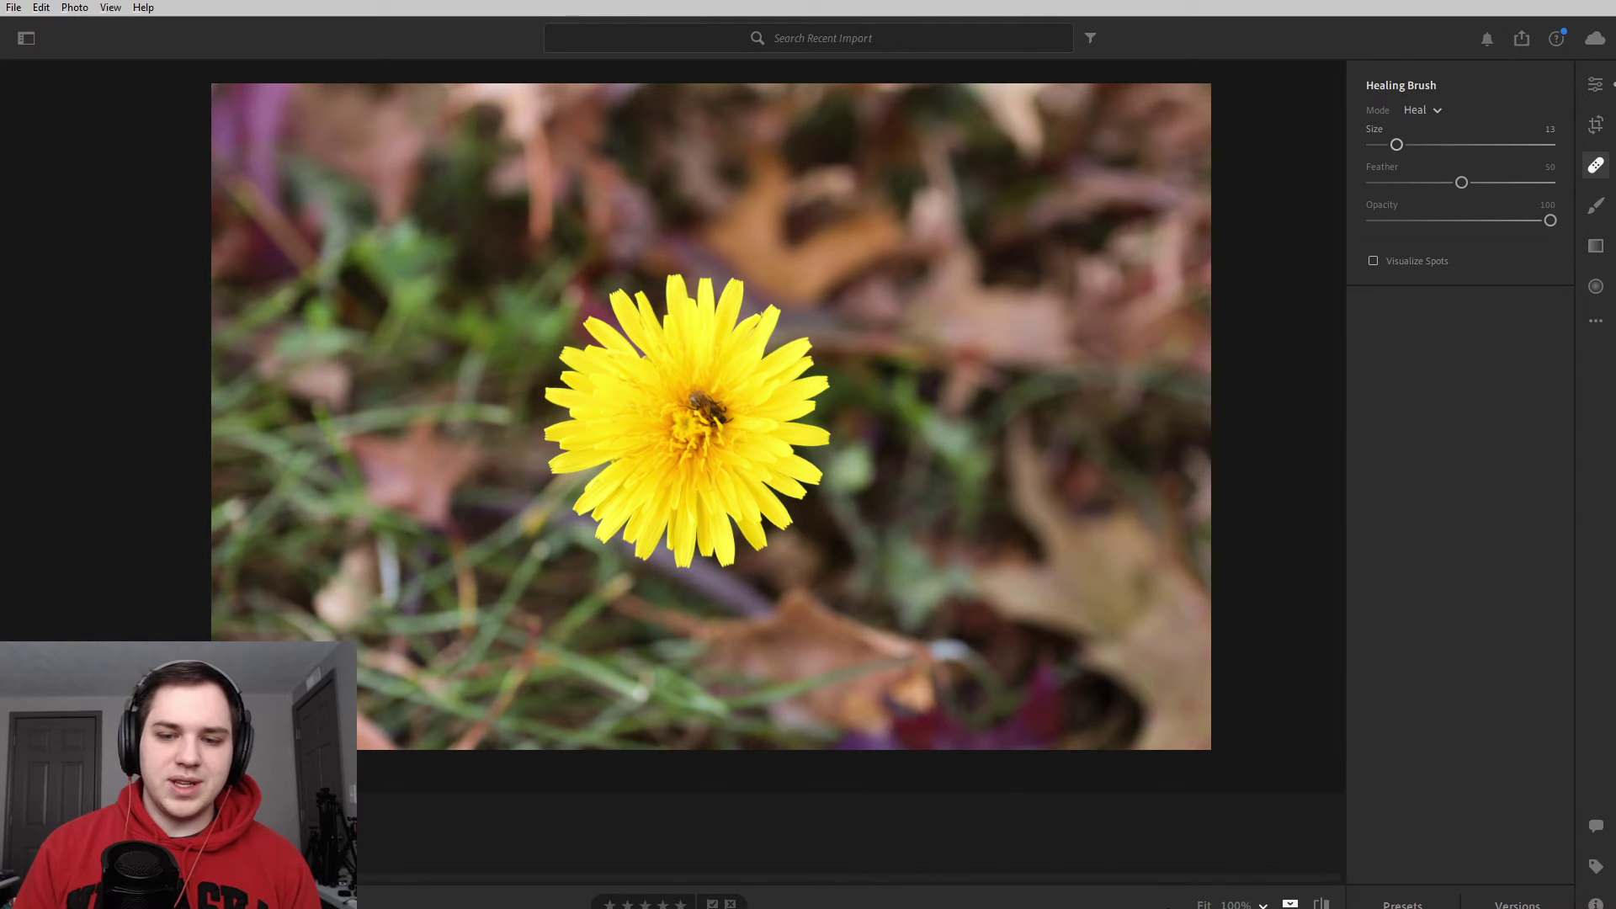
{"action": "left_click", "coordinate": [1236, 904]}
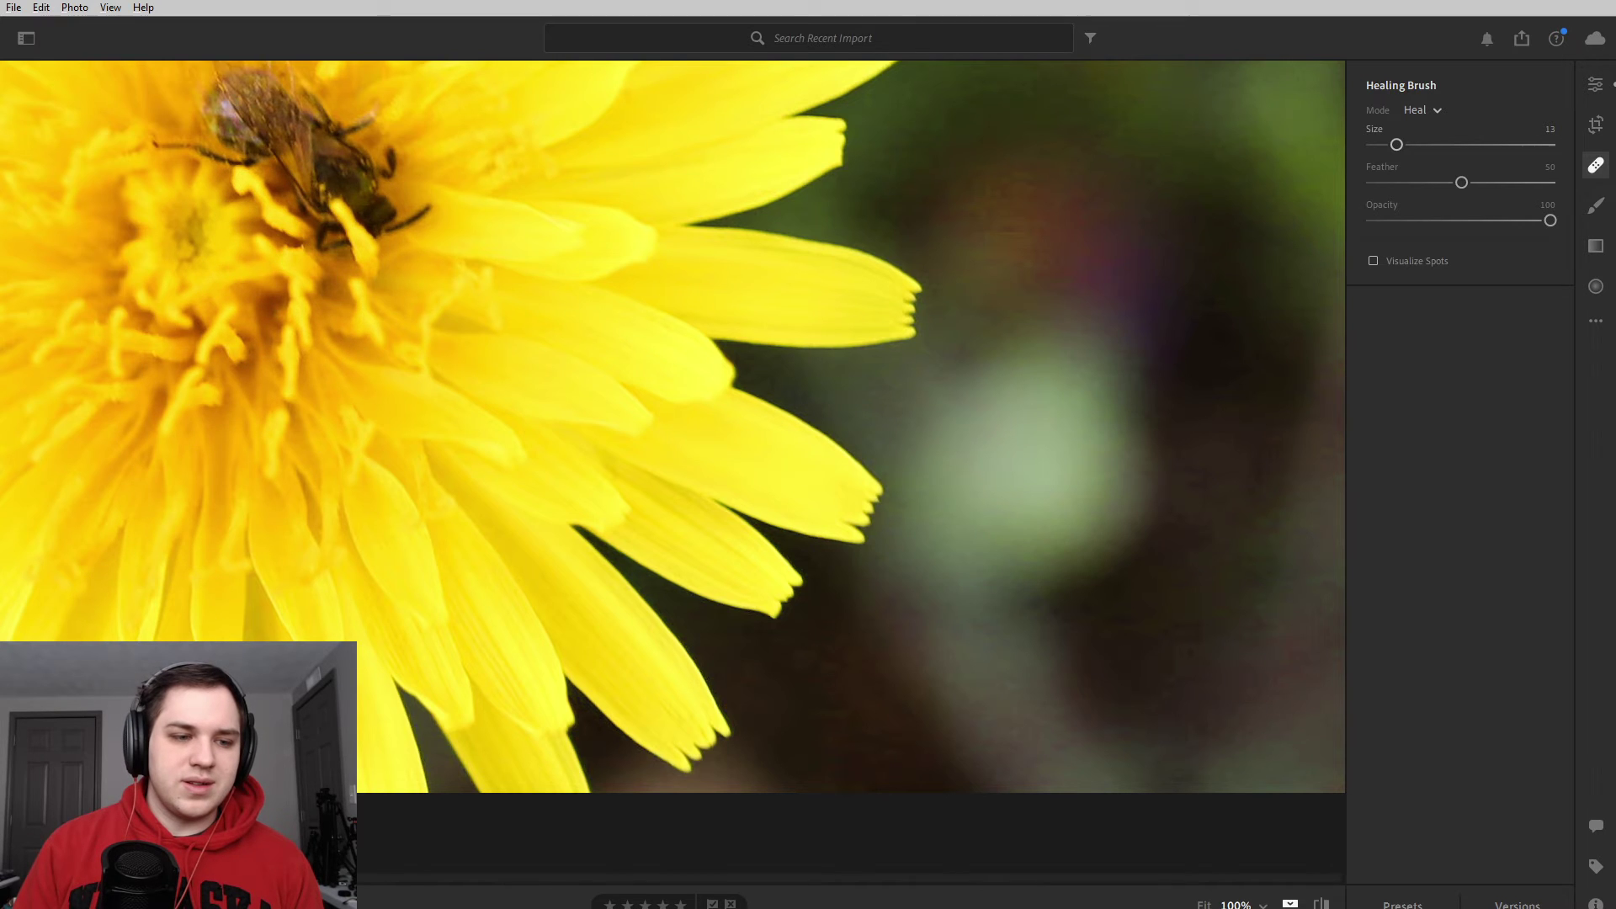
{"action": "right_click", "coordinate": [348, 265]}
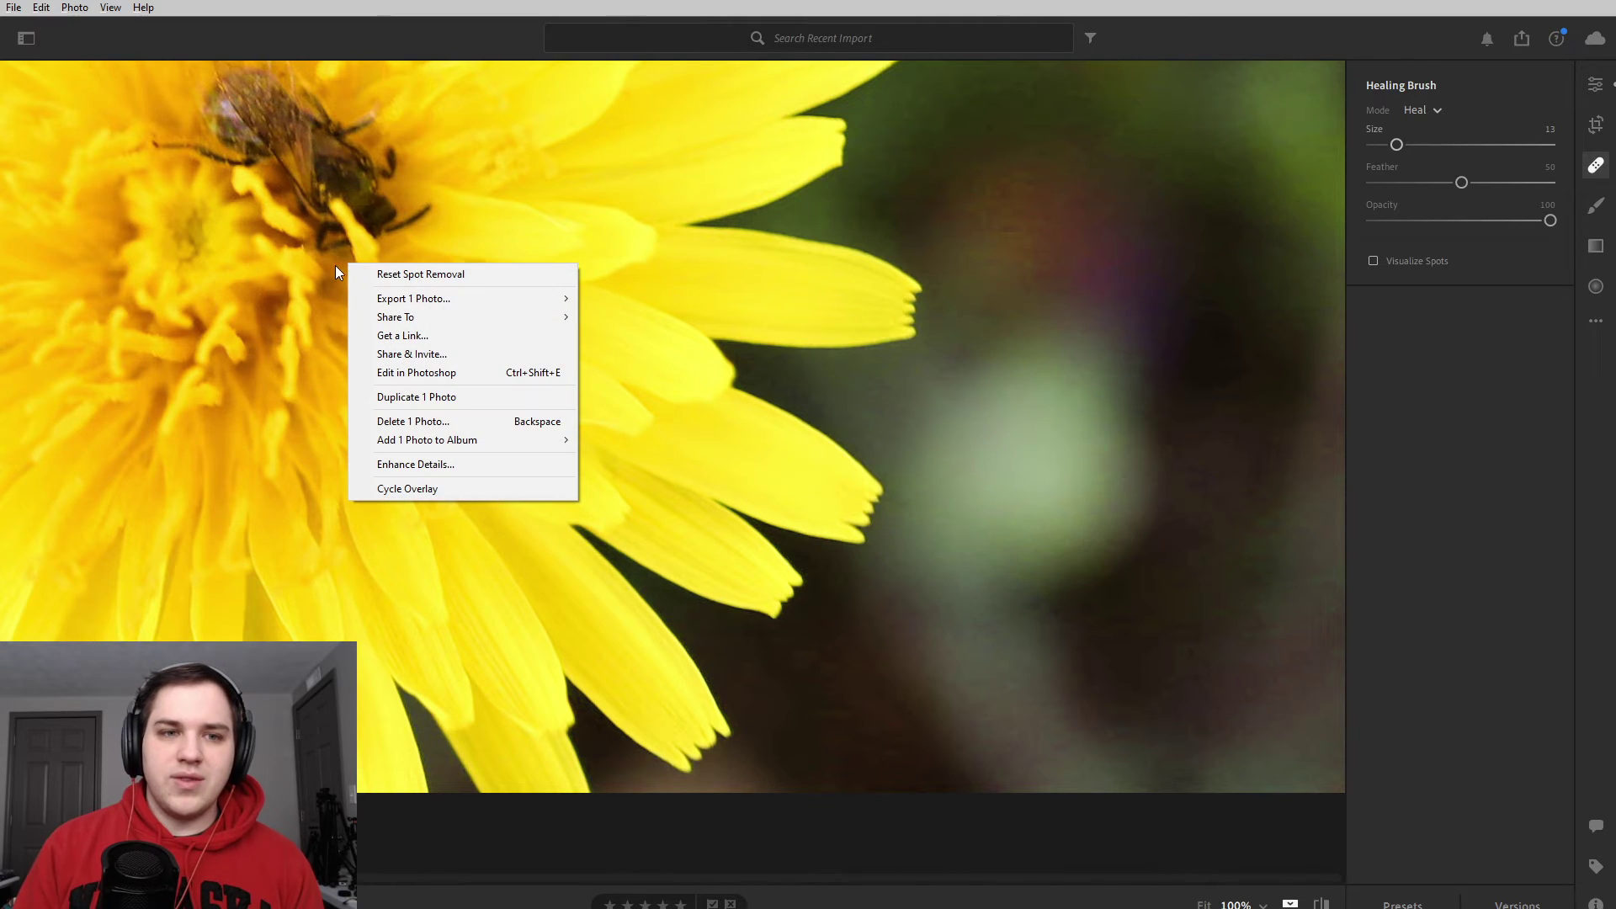
{"action": "left_click", "coordinate": [1084, 253]}
{"action": "left_click_drag", "start_coordinate": [589, 244], "coordinate": [660, 288]}
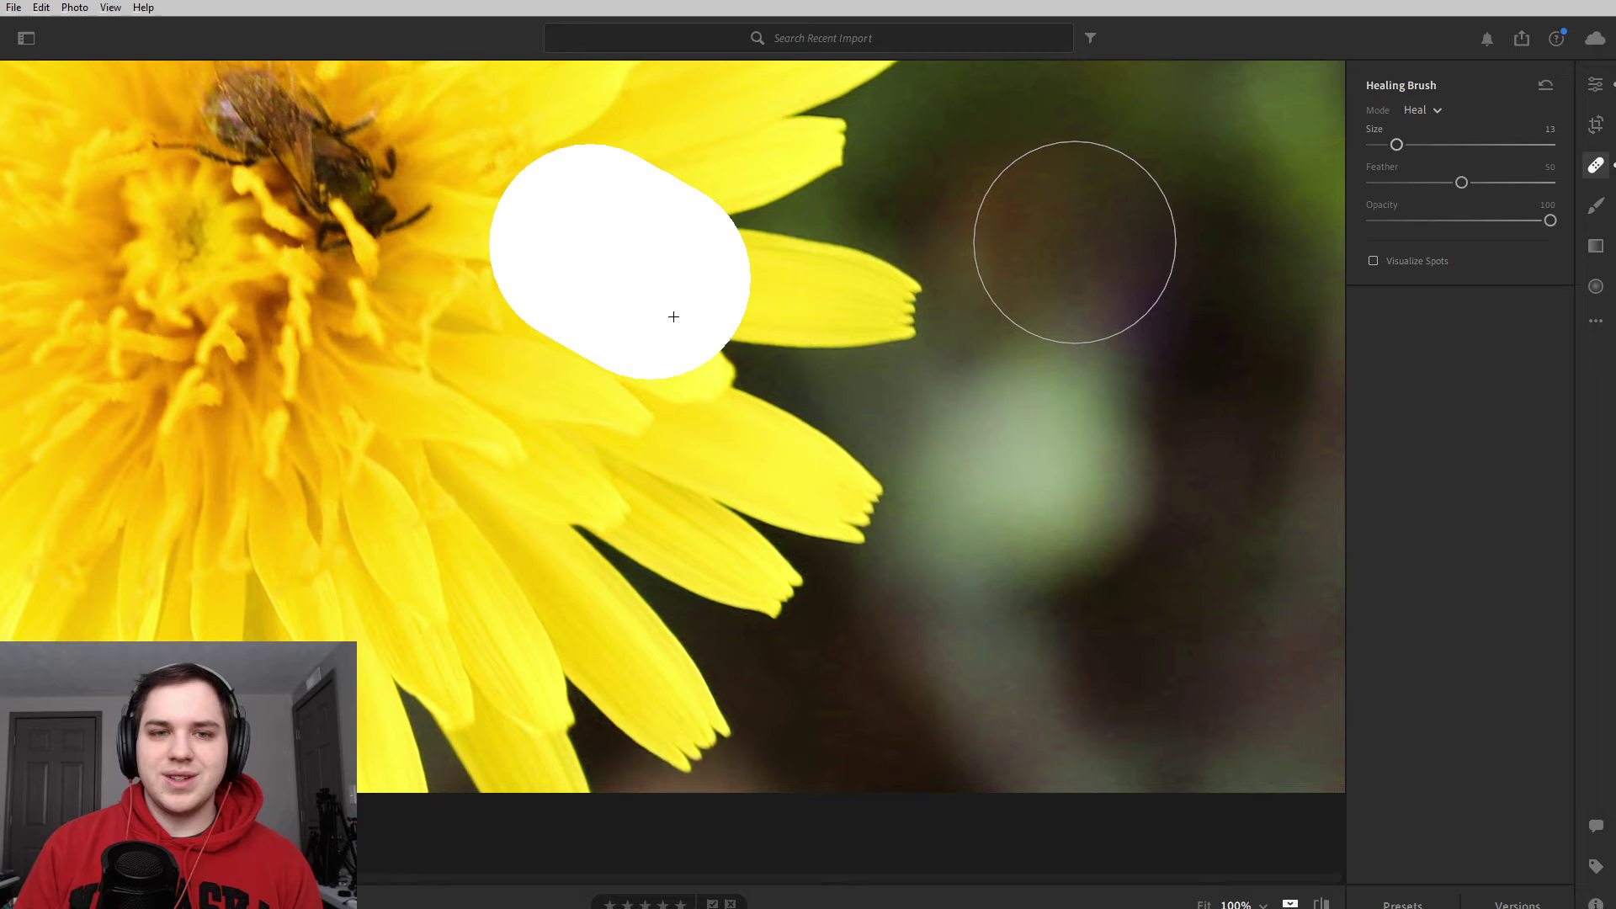
{"action": "key", "text": "ctrl+z"}
- Paint a heal stroke over the bee, then fit the whole photo in view
{"action": "left_click", "coordinate": [1594, 167]}
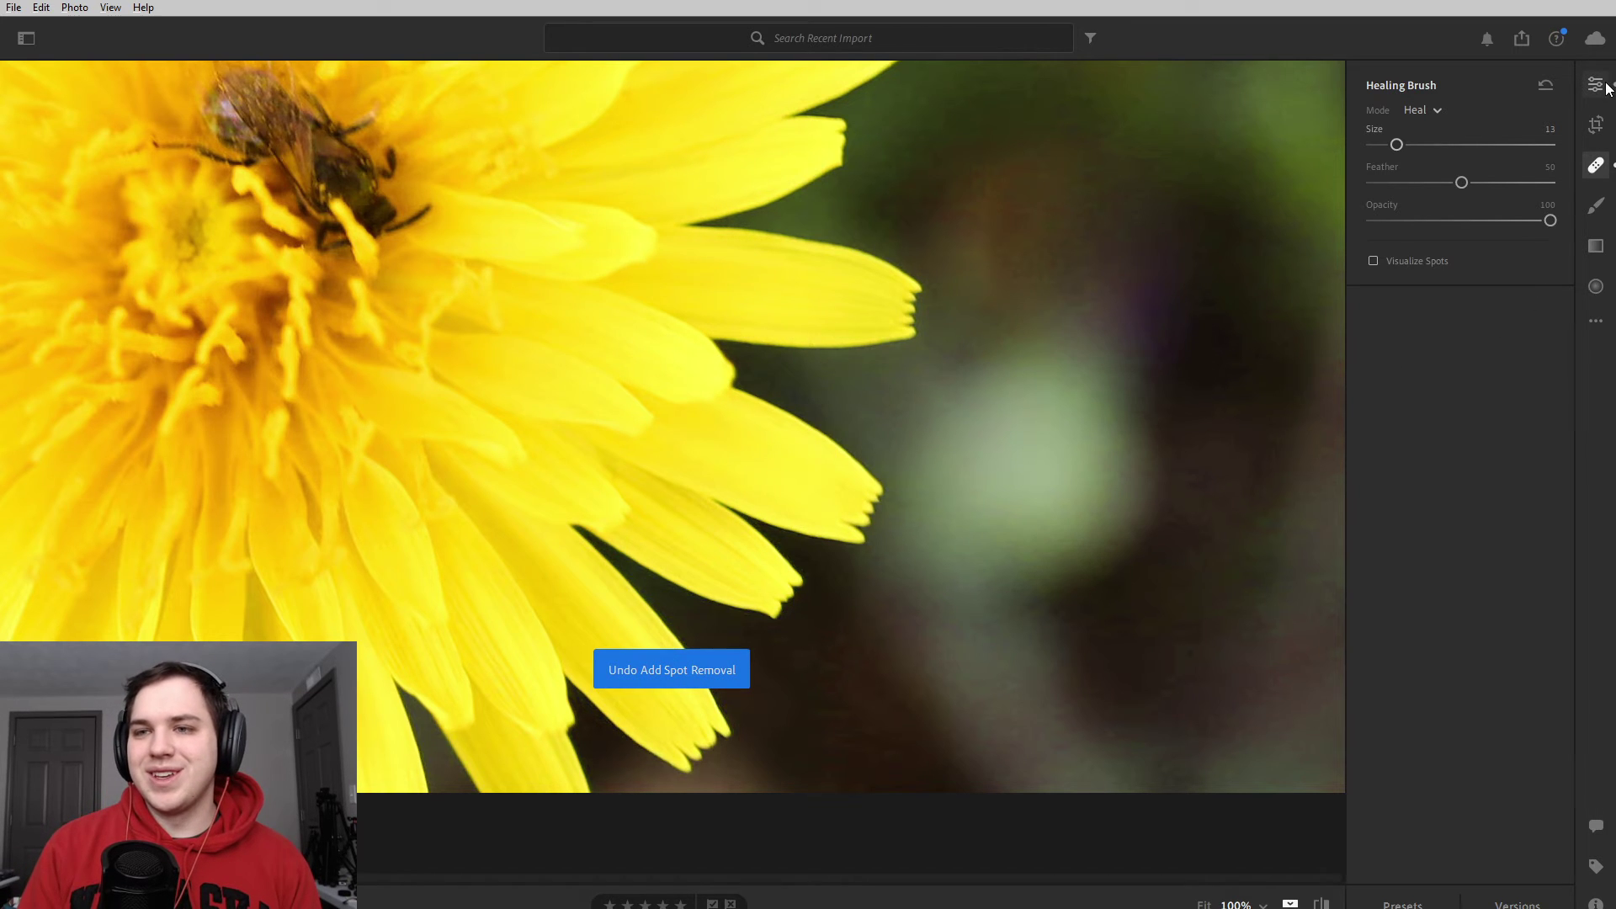
{"action": "left_click", "coordinate": [632, 319]}
{"action": "left_click", "coordinate": [931, 408]}
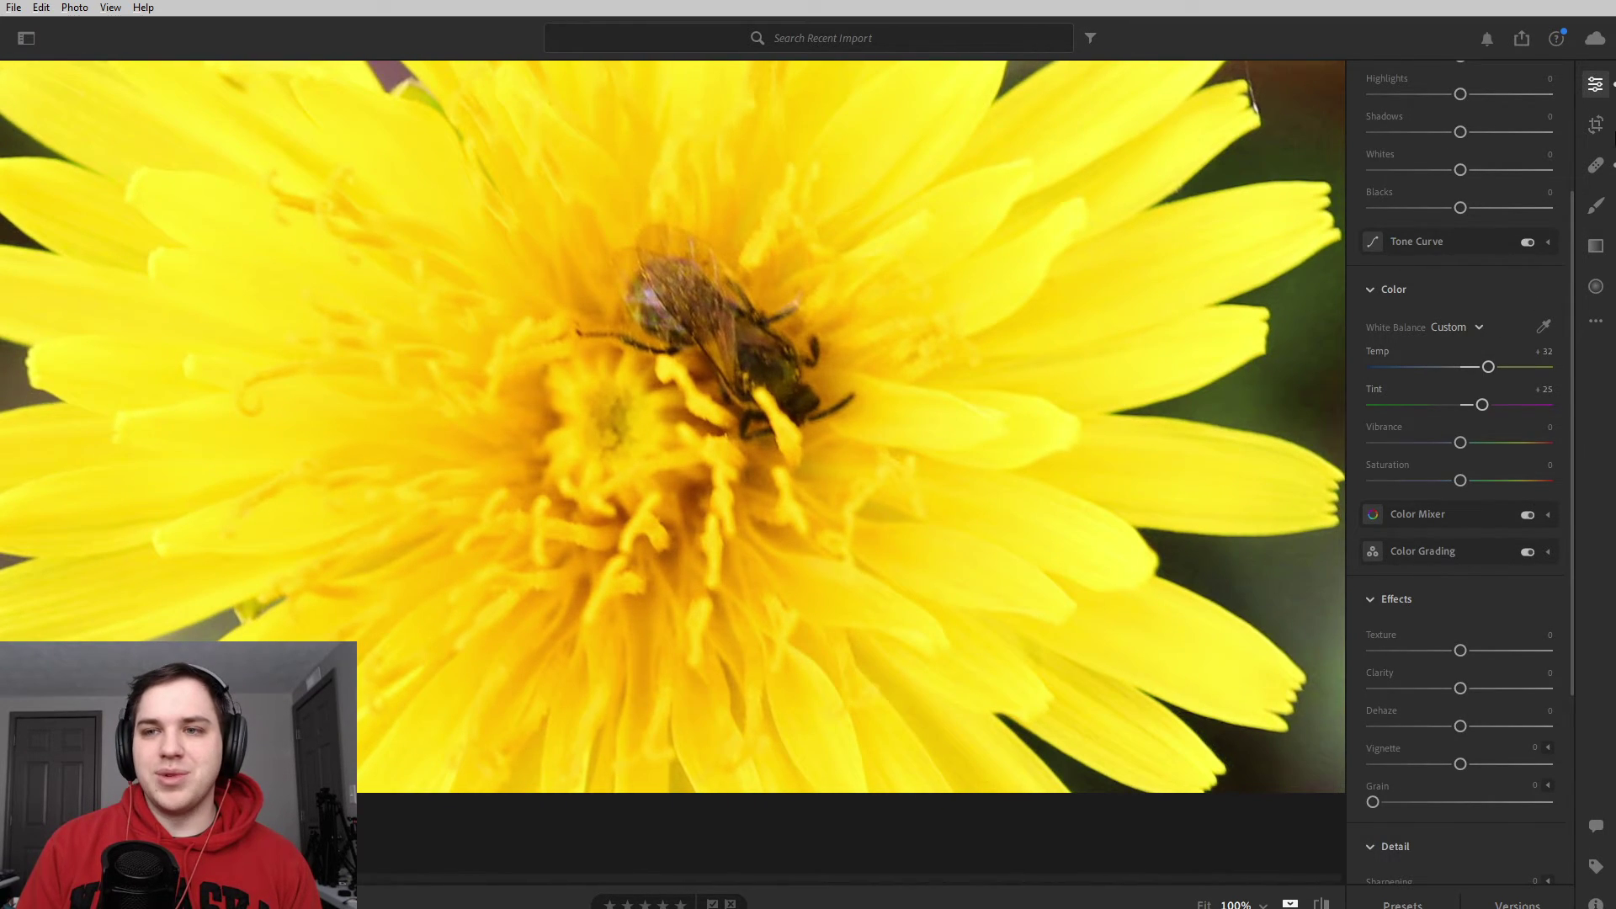
{"action": "left_click", "coordinate": [1596, 166]}
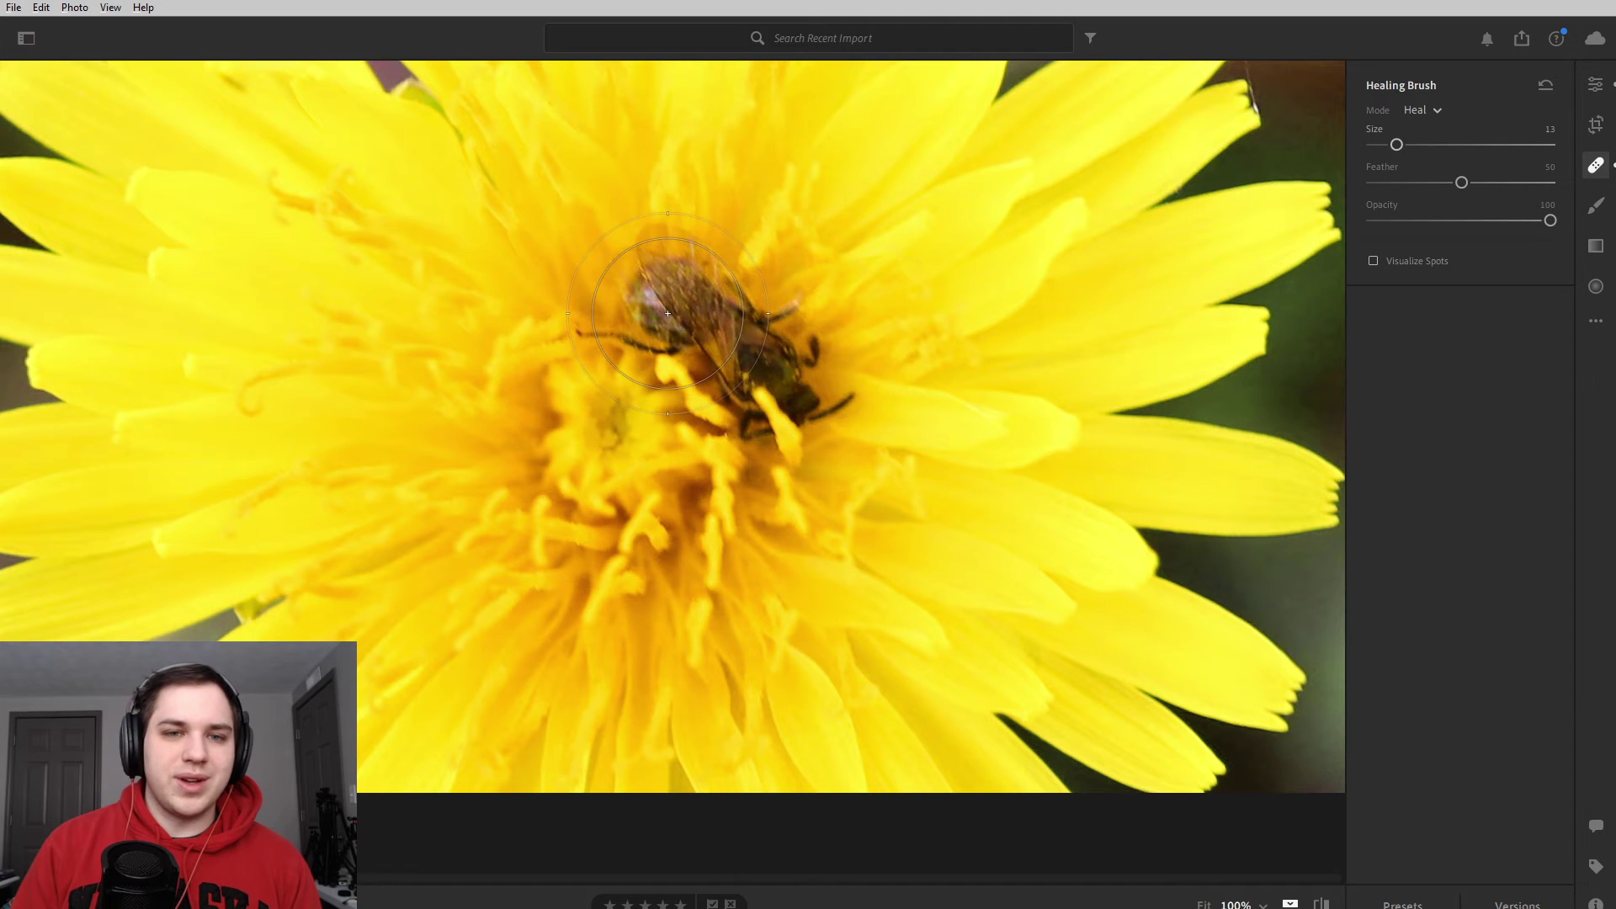
{"action": "mouse_move", "coordinate": [640, 282]}
{"action": "left_mouse_down"}
{"action": "mouse_move", "coordinate": [678, 333]}
{"action": "mouse_move", "coordinate": [721, 336]}
{"action": "mouse_move", "coordinate": [773, 379]}
{"action": "left_mouse_up"}
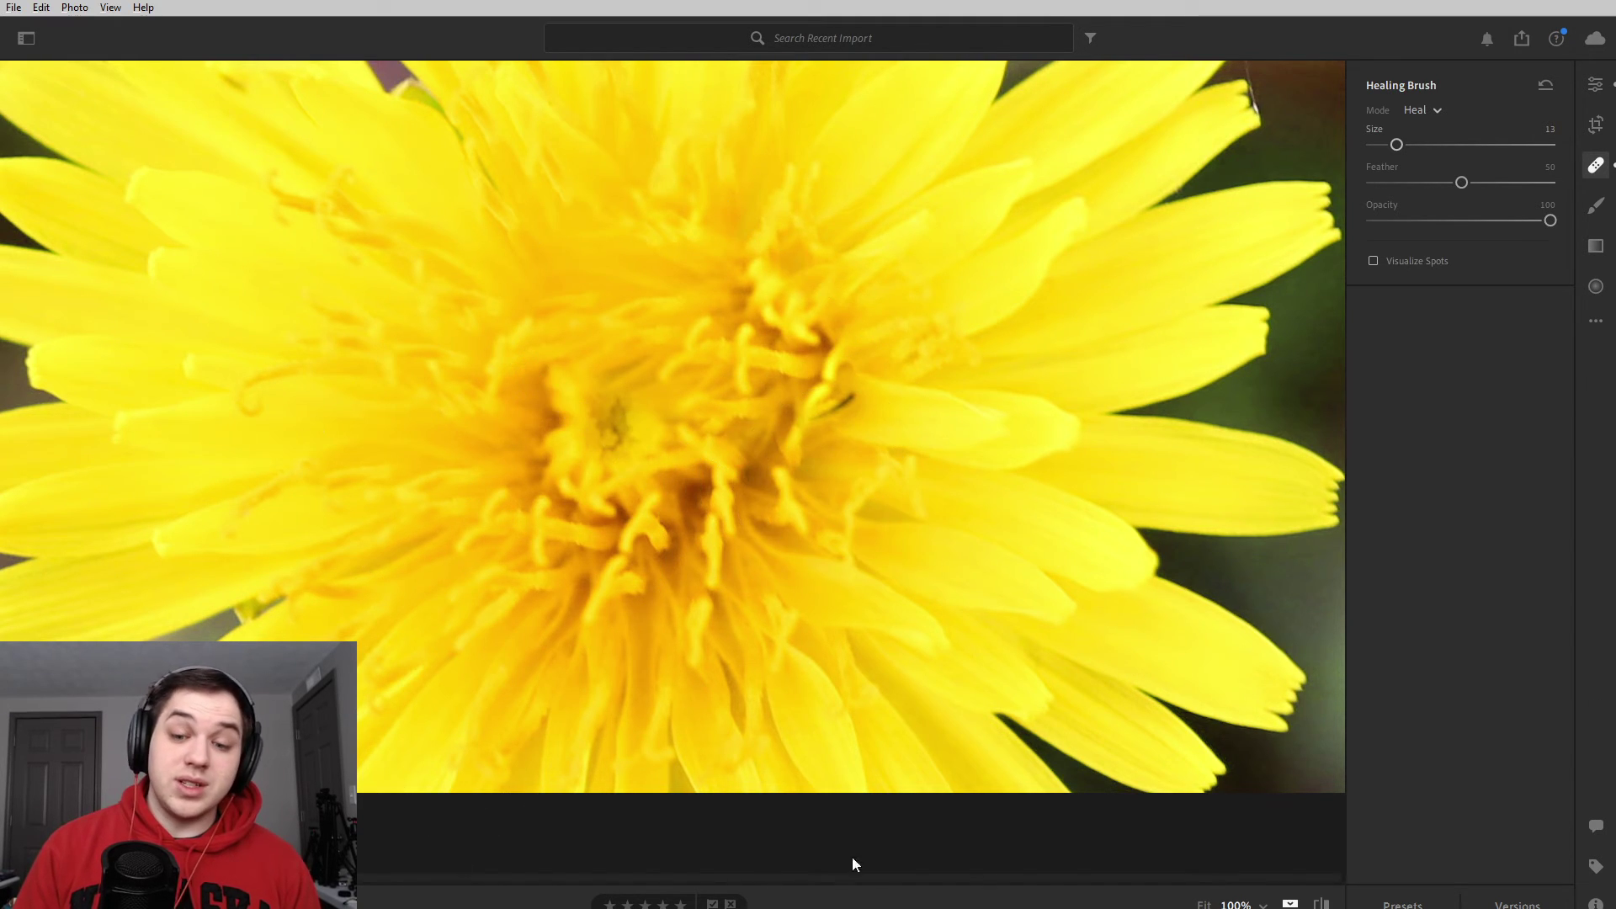
{"action": "left_click", "coordinate": [1595, 84]}
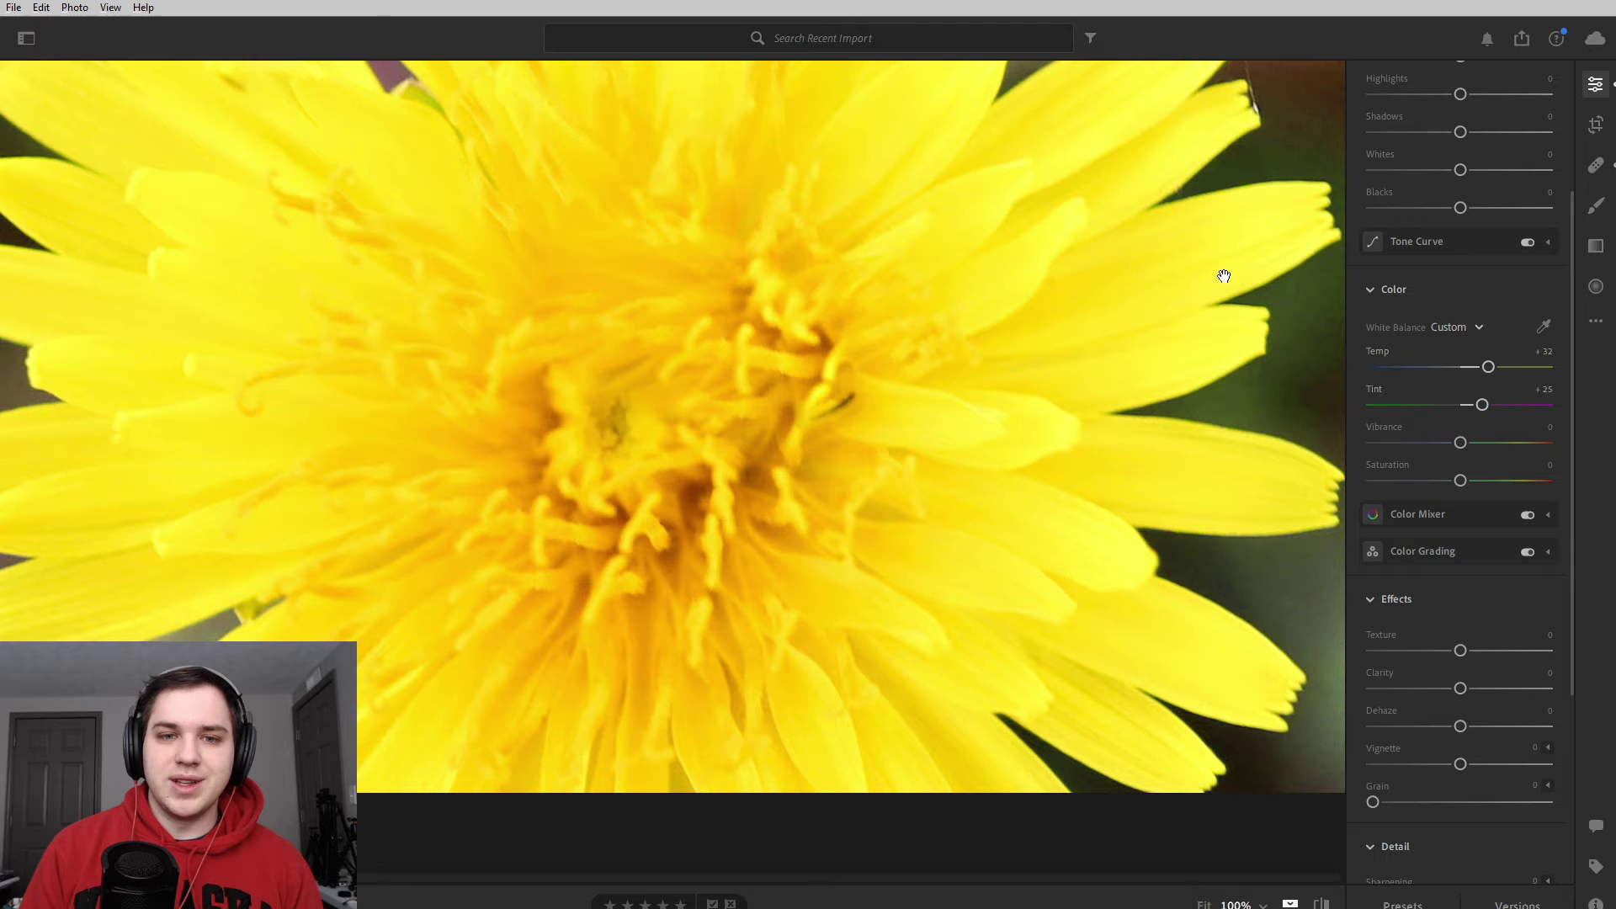
{"action": "left_click", "coordinate": [820, 457]}
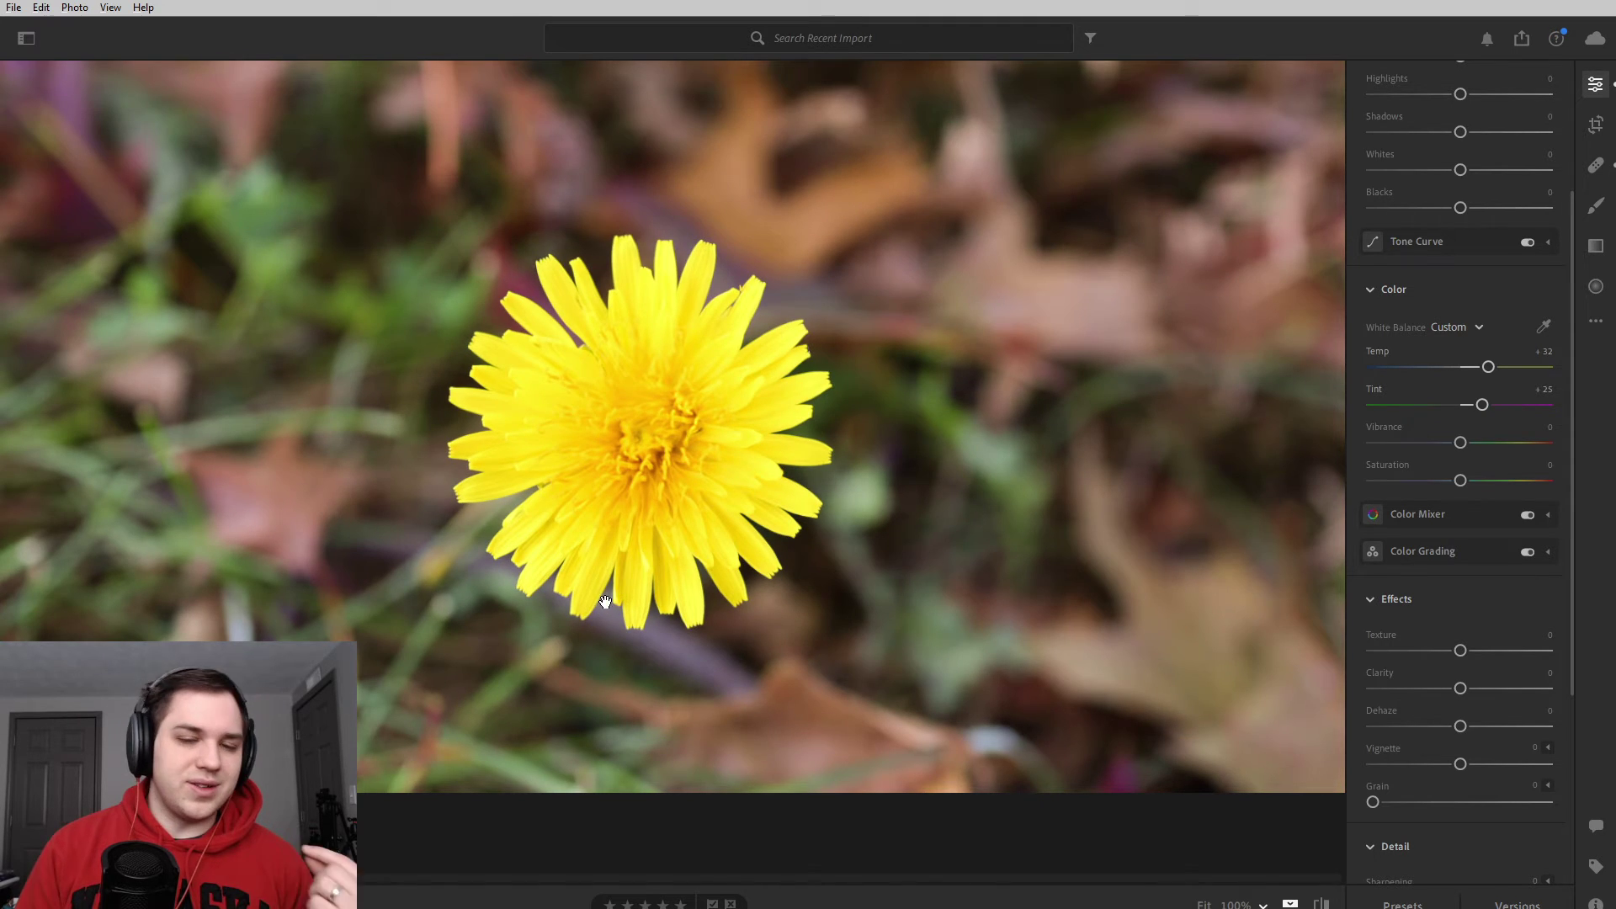
{"action": "left_click_drag", "start_coordinate": [552, 545], "coordinate": [590, 519]}
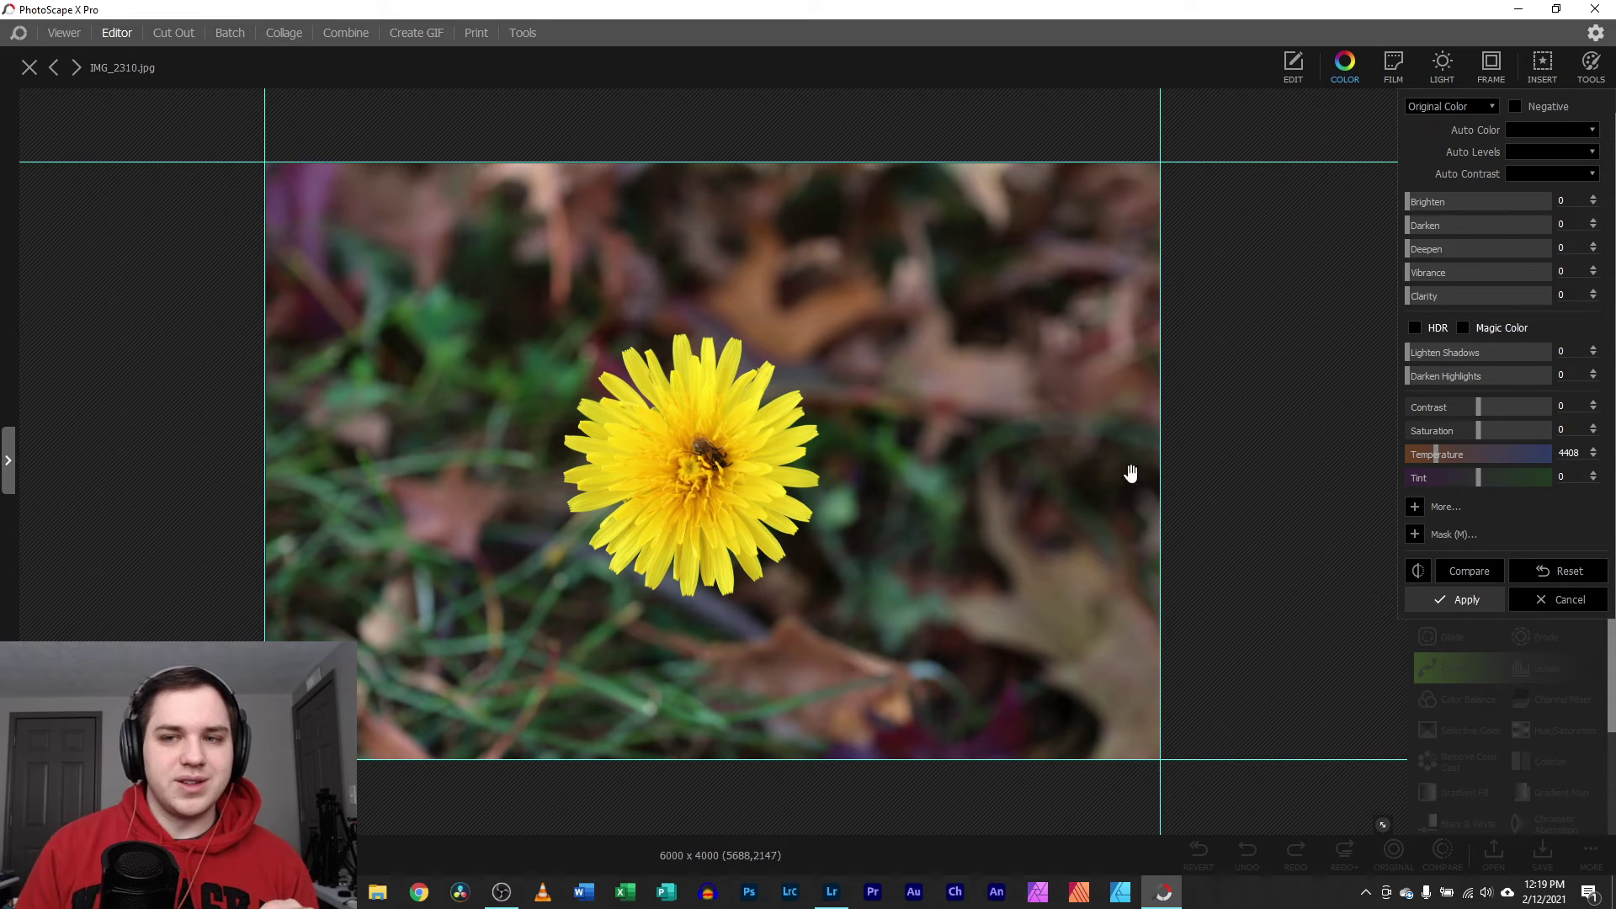
- Apply the current Color adjustments and pick the Spot Healing Brush from Tools
{"action": "left_click", "coordinate": [1470, 599]}
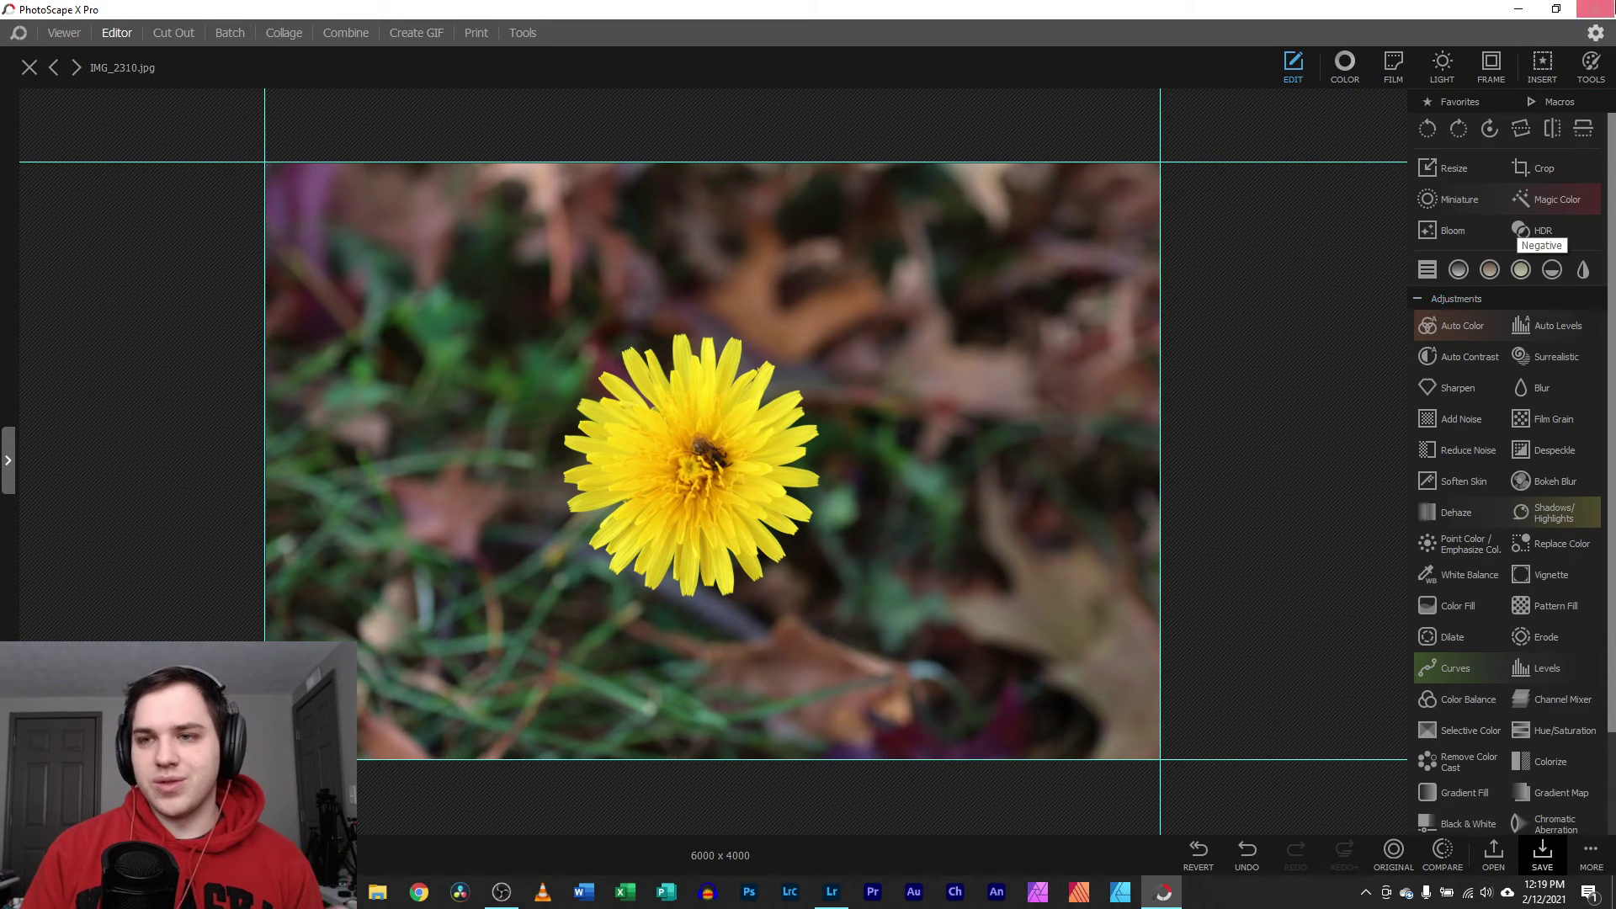
{"action": "left_click", "coordinate": [1591, 66]}
{"action": "left_click", "coordinate": [1427, 392]}
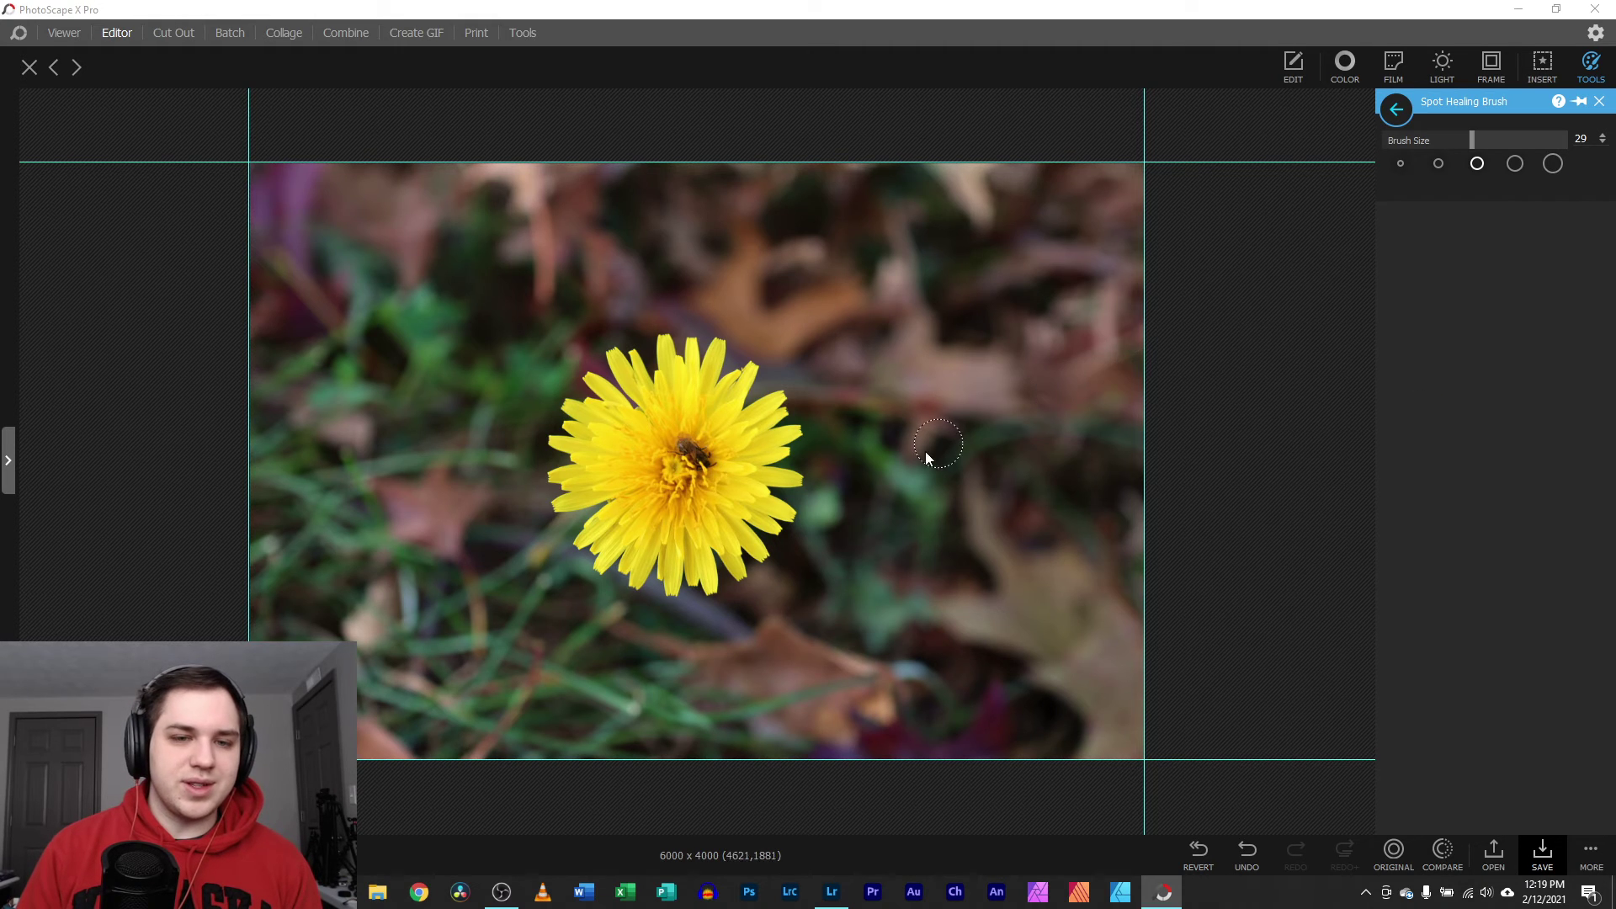
- Zoom in and paint over the bee so the dandelion centre fills with yellow florets
{"action": "scroll", "coordinate": [682, 455], "scroll_direction": "up", "scroll_amount": 5}
{"action": "mouse_move", "coordinate": [529, 434]}
{"action": "left_mouse_down"}
{"action": "mouse_move", "coordinate": [602, 453]}
{"action": "mouse_move", "coordinate": [602, 432]}
{"action": "left_mouse_up"}
{"action": "mouse_move", "coordinate": [600, 344]}
{"action": "left_mouse_down"}
{"action": "mouse_move", "coordinate": [774, 434]}
{"action": "mouse_move", "coordinate": [762, 468]}
{"action": "mouse_move", "coordinate": [796, 473]}
{"action": "mouse_move", "coordinate": [779, 511]}
{"action": "mouse_move", "coordinate": [794, 547]}
{"action": "mouse_move", "coordinate": [832, 543]}
{"action": "mouse_move", "coordinate": [719, 553]}
{"action": "mouse_move", "coordinate": [751, 527]}
{"action": "mouse_move", "coordinate": [727, 533]}
{"action": "mouse_move", "coordinate": [615, 382]}
{"action": "left_mouse_up"}
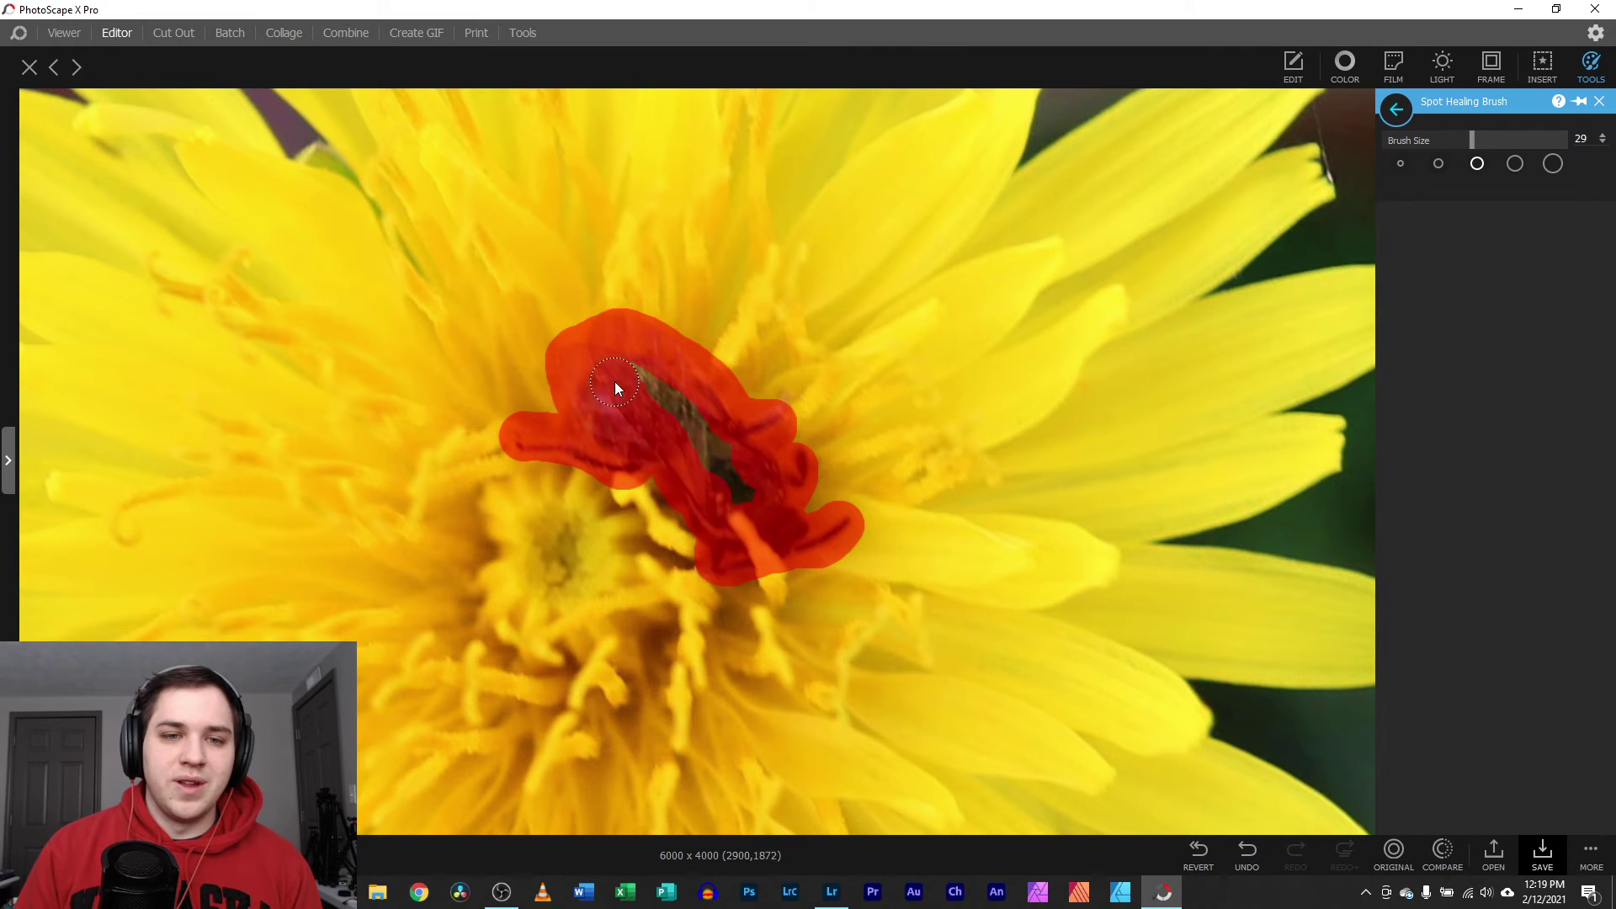
{"action": "mouse_move", "coordinate": [716, 434]}
{"action": "left_mouse_down"}
{"action": "mouse_move", "coordinate": [753, 492]}
{"action": "mouse_move", "coordinate": [710, 447]}
{"action": "left_mouse_up"}
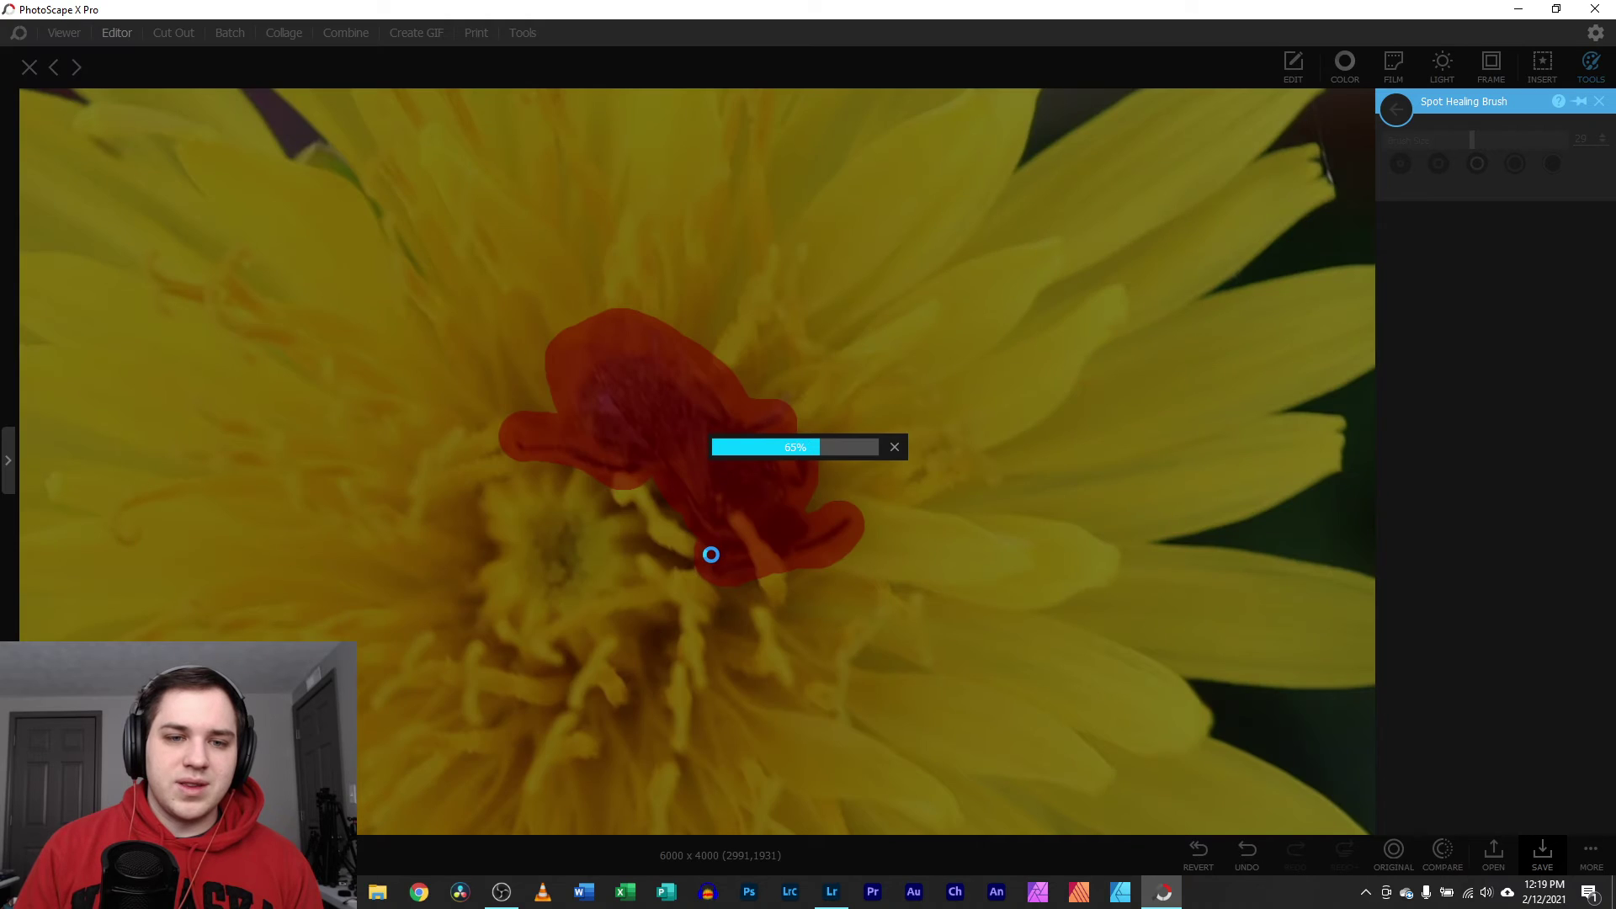
{"action": "scroll", "coordinate": [687, 503], "scroll_direction": "down", "scroll_amount": 6}
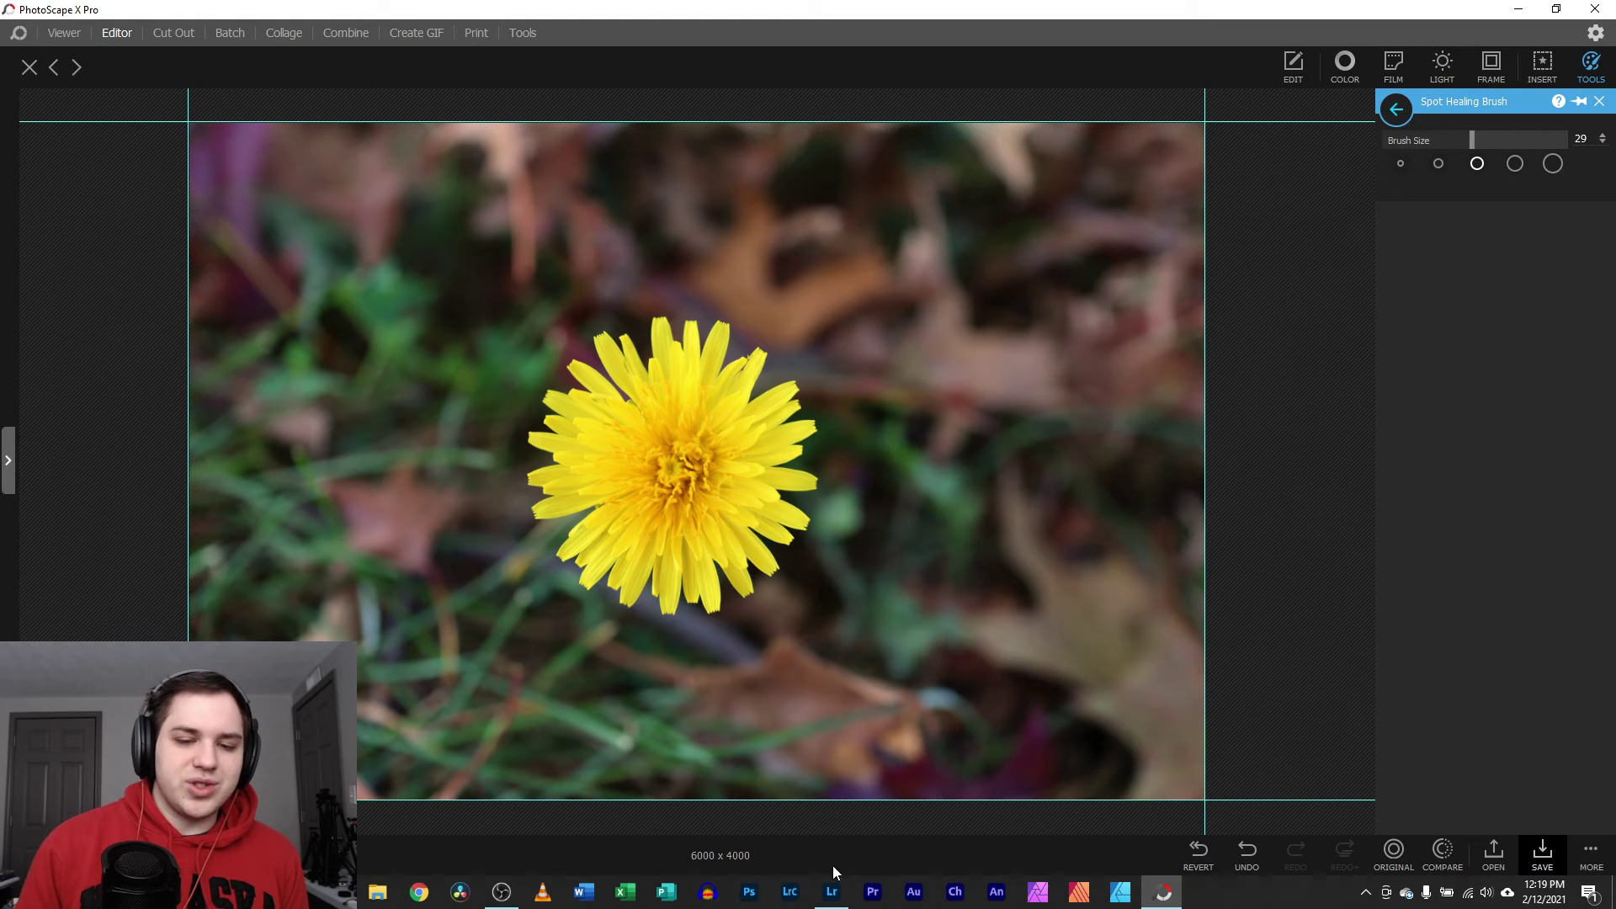
- Review the bee-free dandelion in Lightroom at full Fit view, then return to PhotoScape X Pro
{"action": "left_click", "coordinate": [832, 893]}
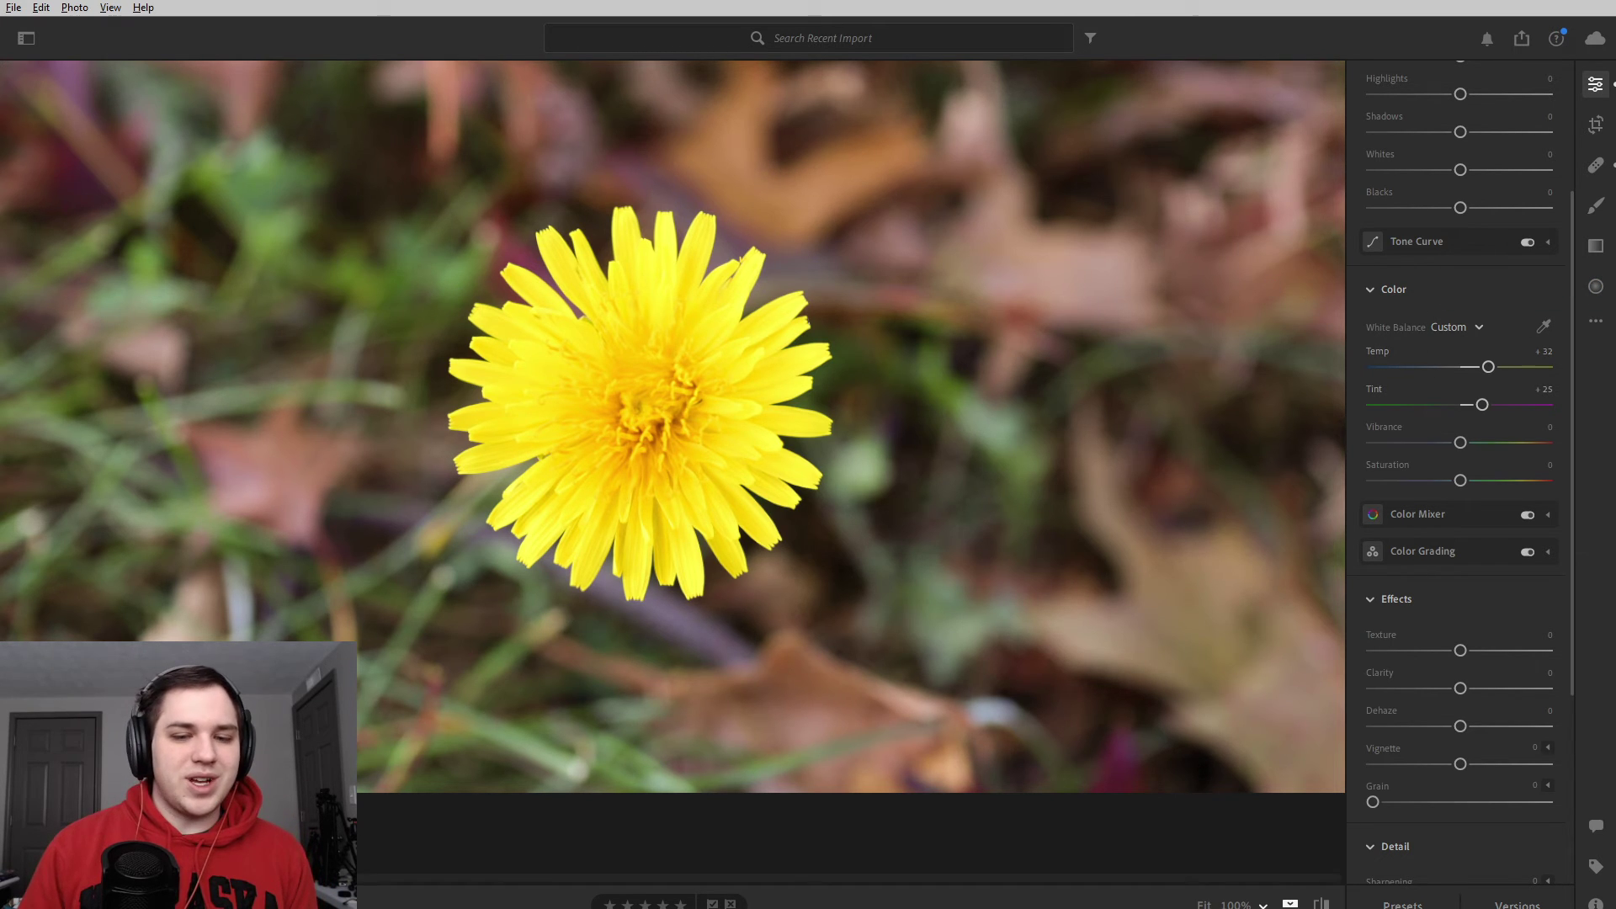
{"action": "left_click_drag", "start_coordinate": [613, 661], "coordinate": [699, 678]}
{"action": "left_click", "coordinate": [505, 497]}
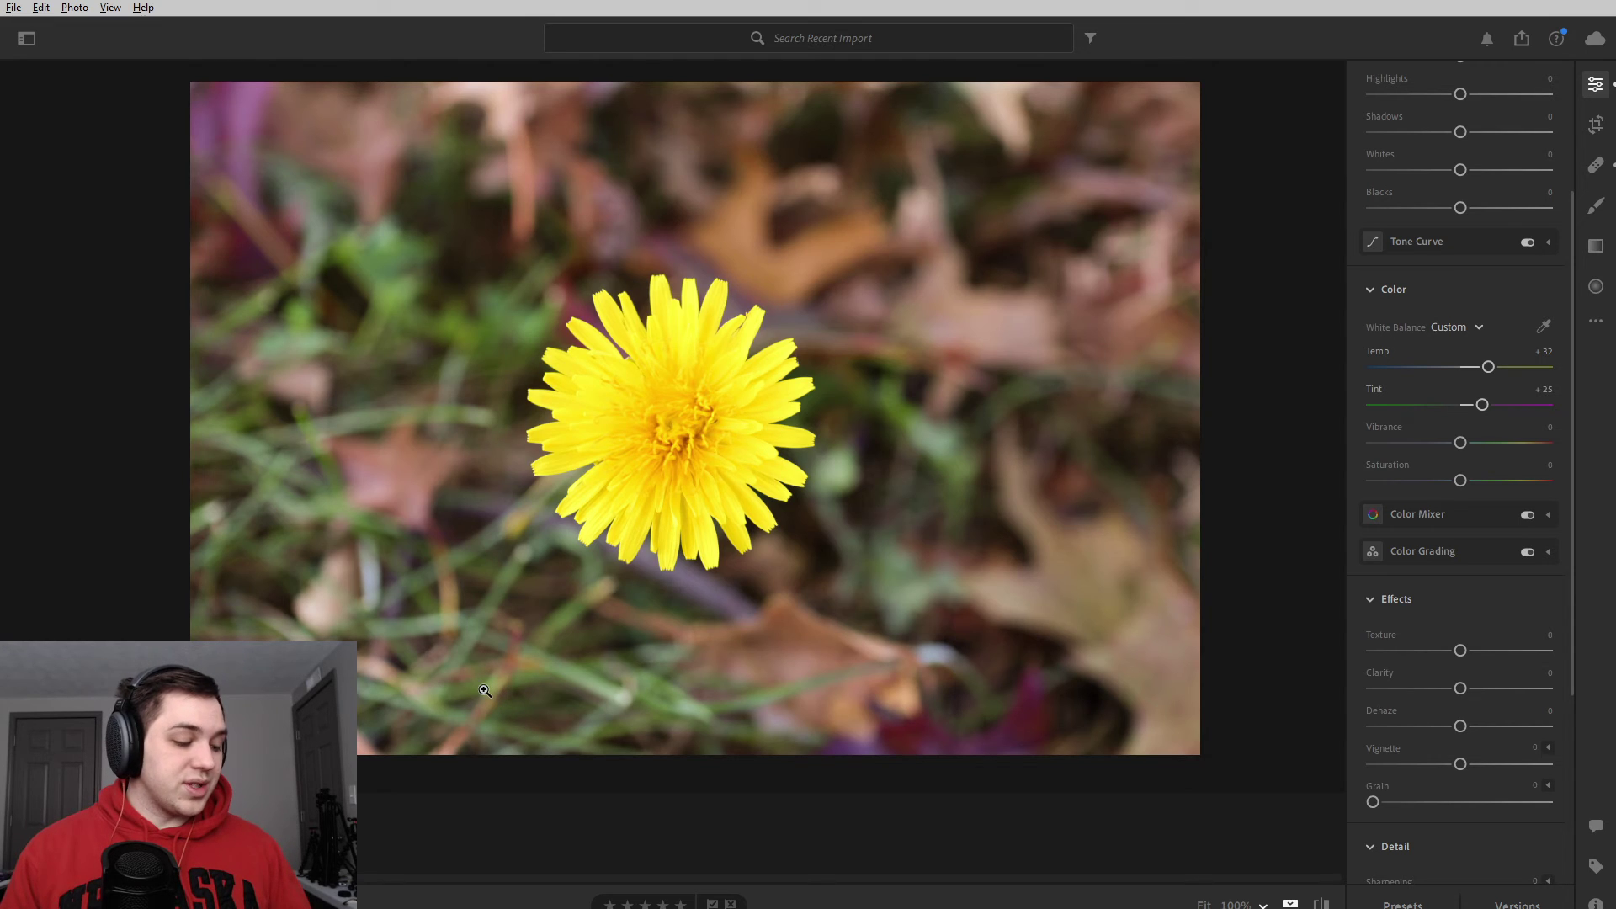
{"action": "key", "text": "alt+Tab"}
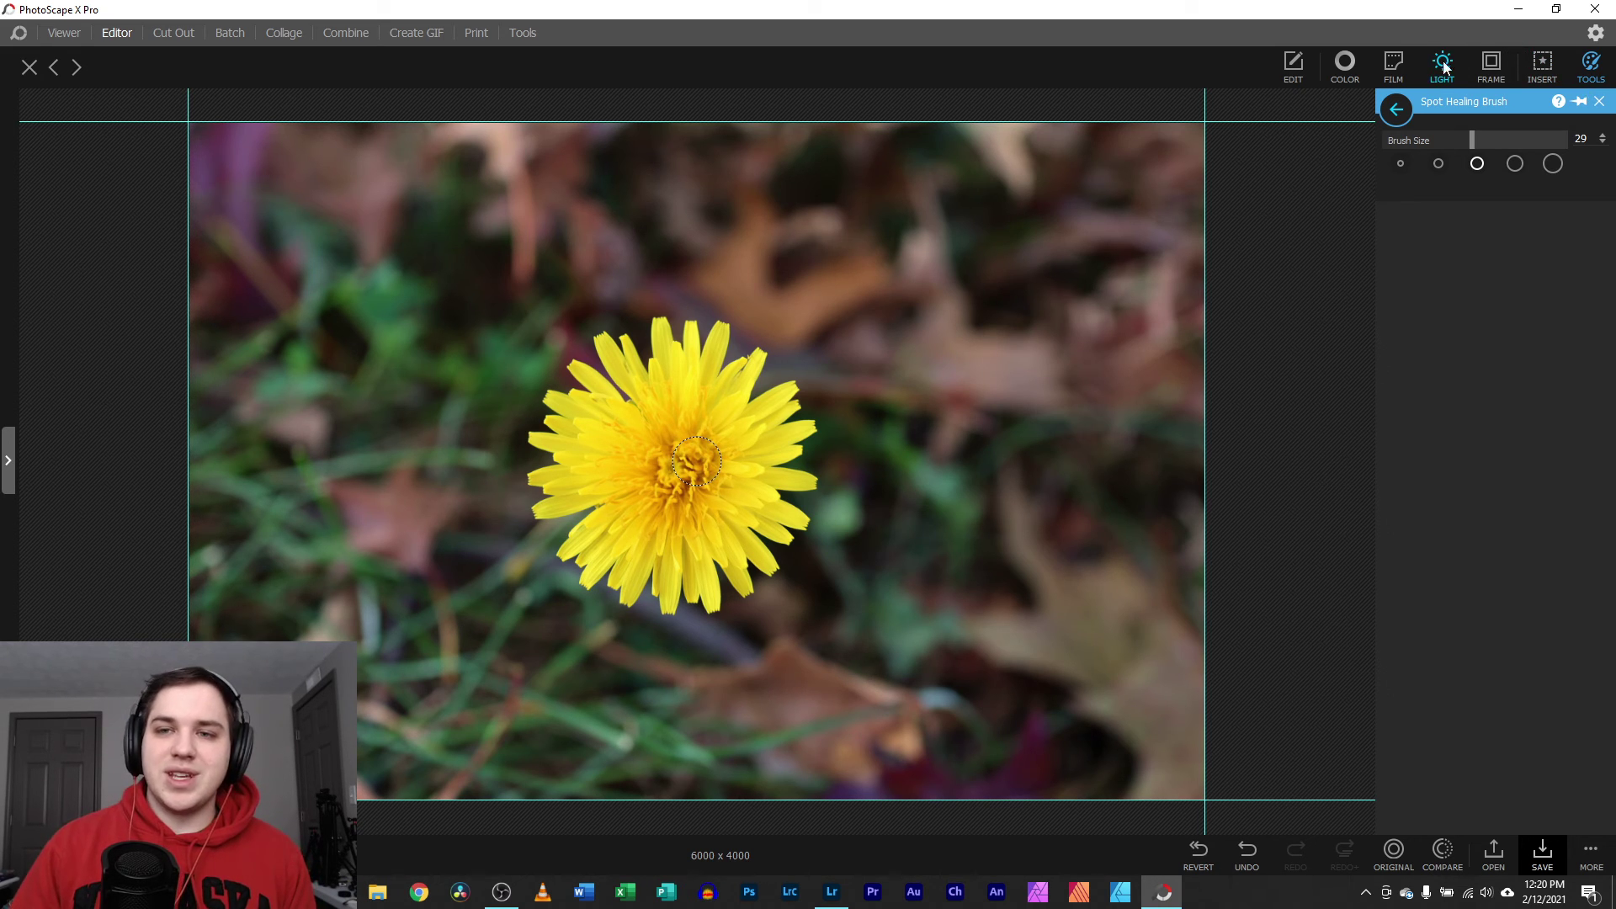
- Cancel the Color panel, revert to the original bee photo, and preview Magic Color at 50
{"action": "left_click", "coordinate": [1340, 72]}
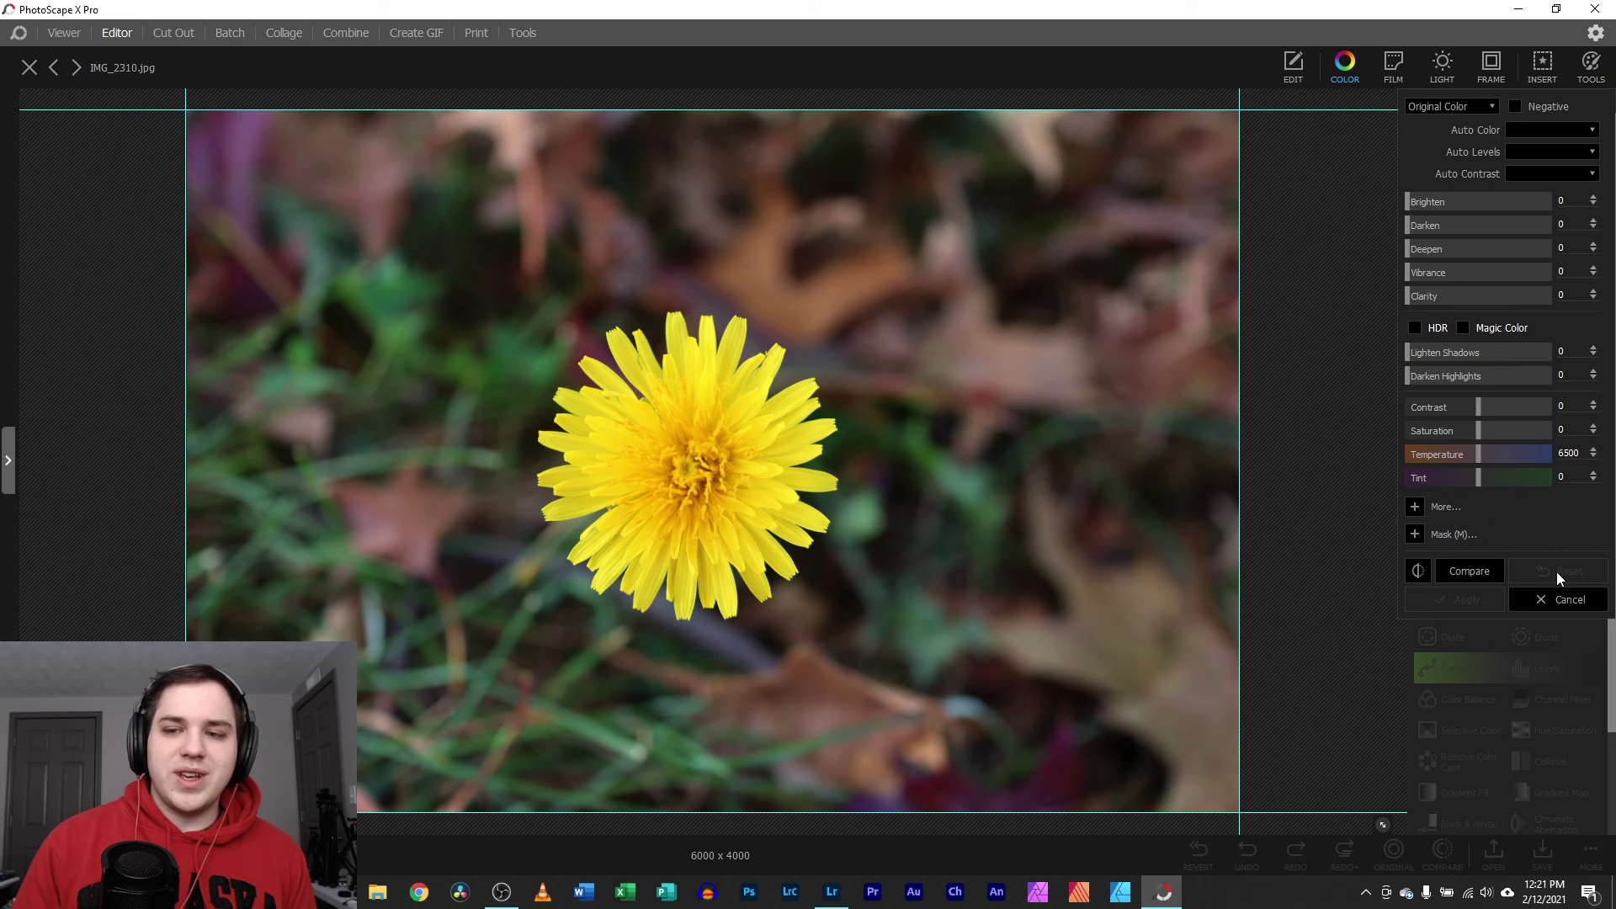
{"action": "left_click", "coordinate": [1560, 598]}
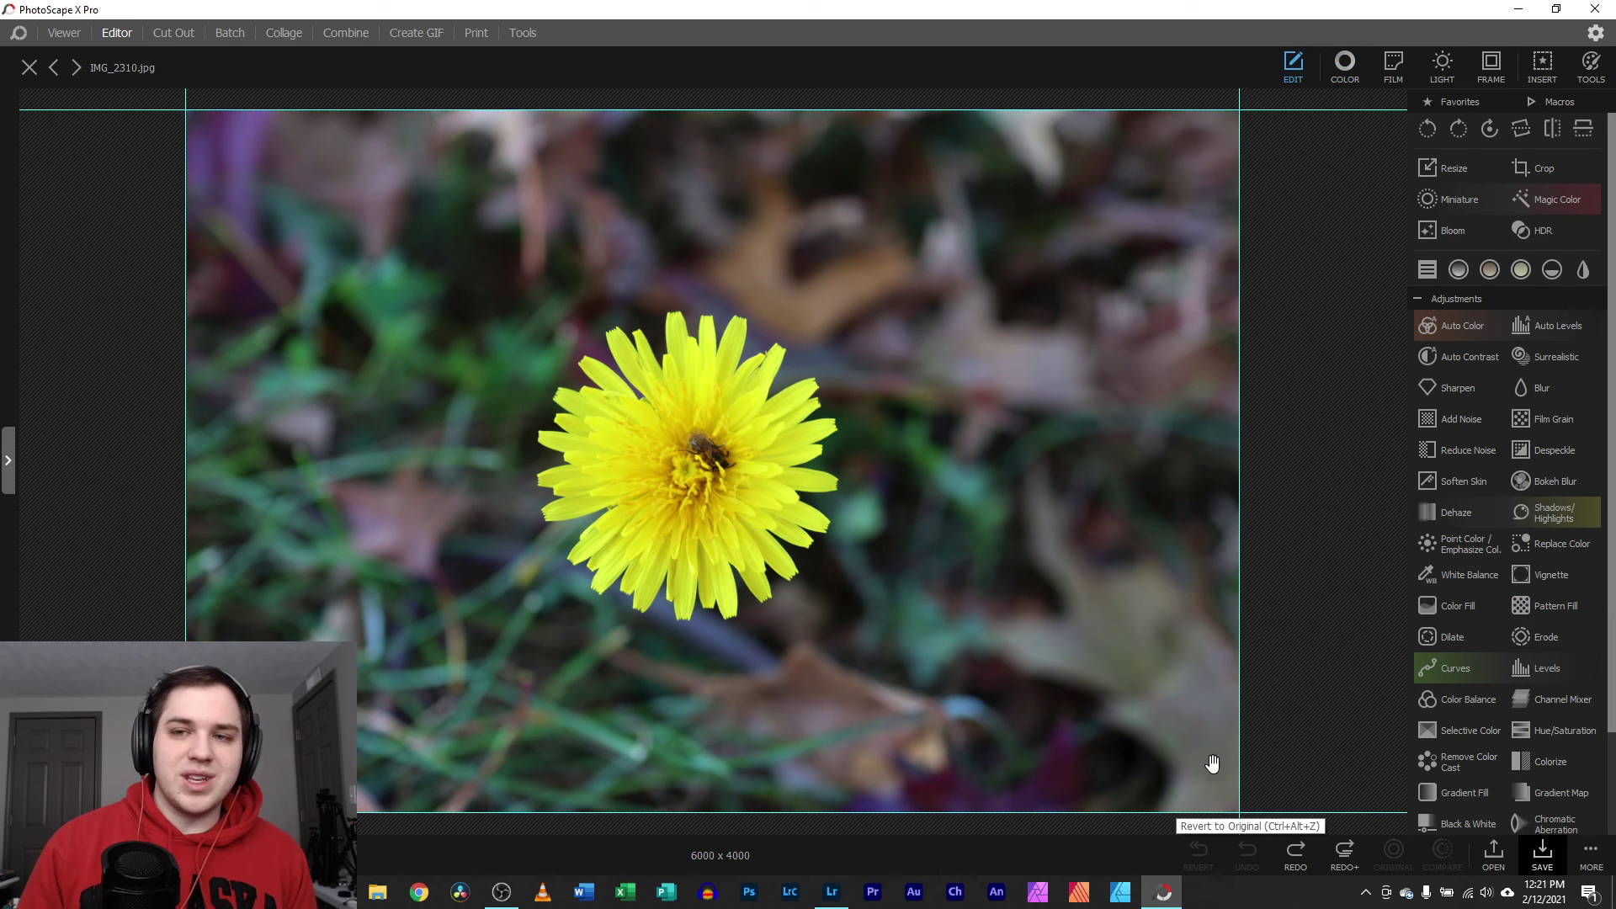
{"action": "left_click", "coordinate": [1294, 87]}
{"action": "left_click", "coordinate": [1301, 86]}
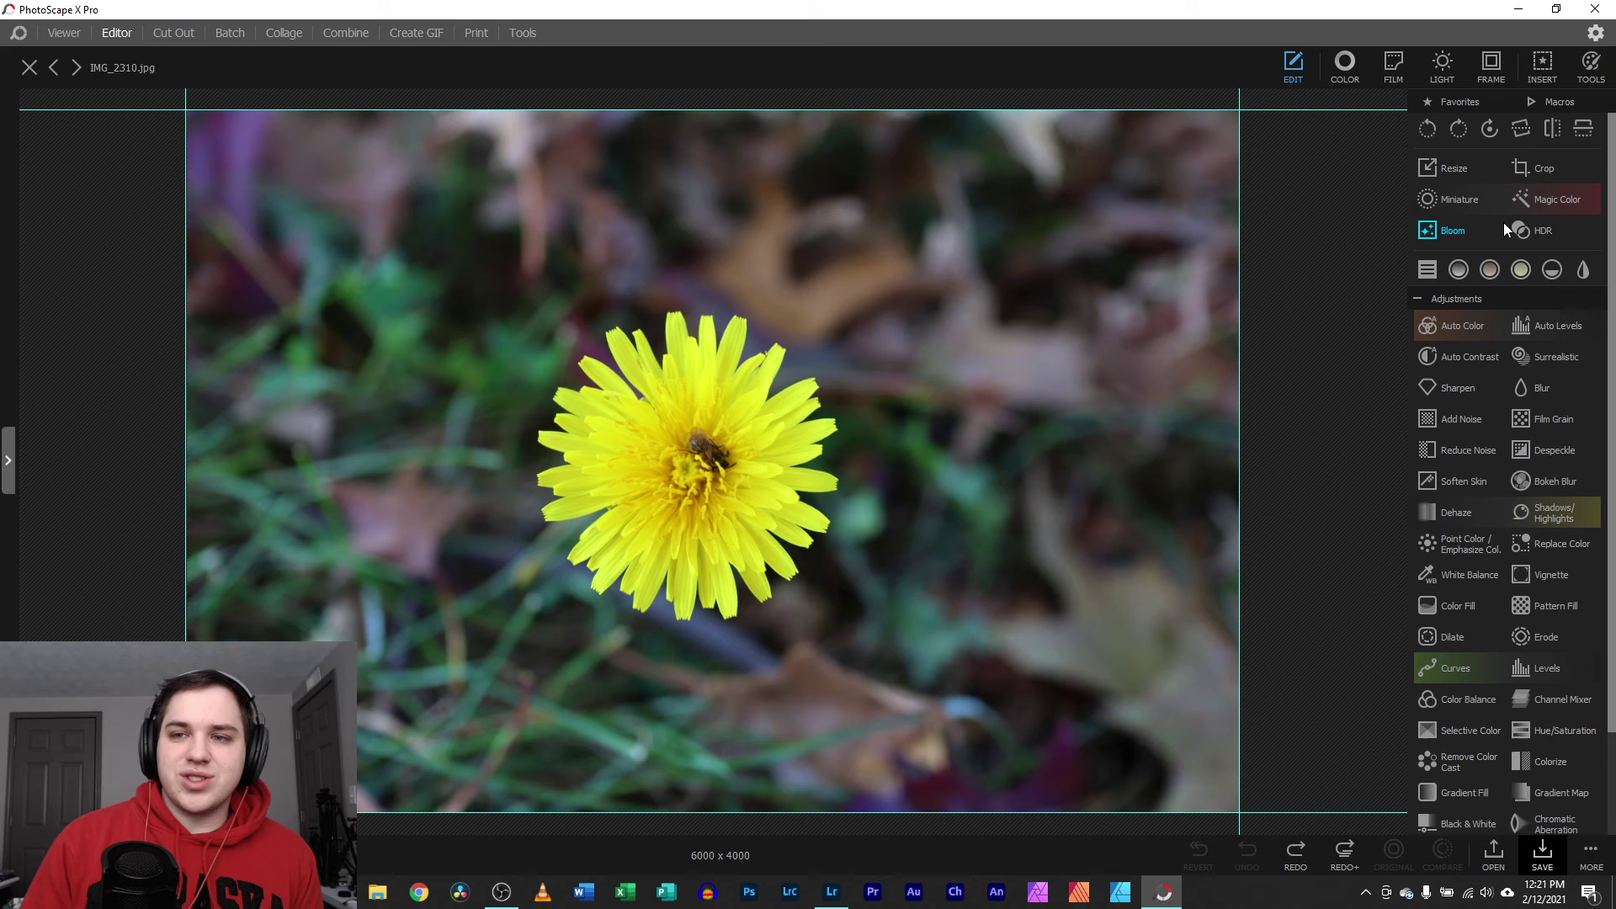
{"action": "left_click", "coordinate": [1556, 202]}
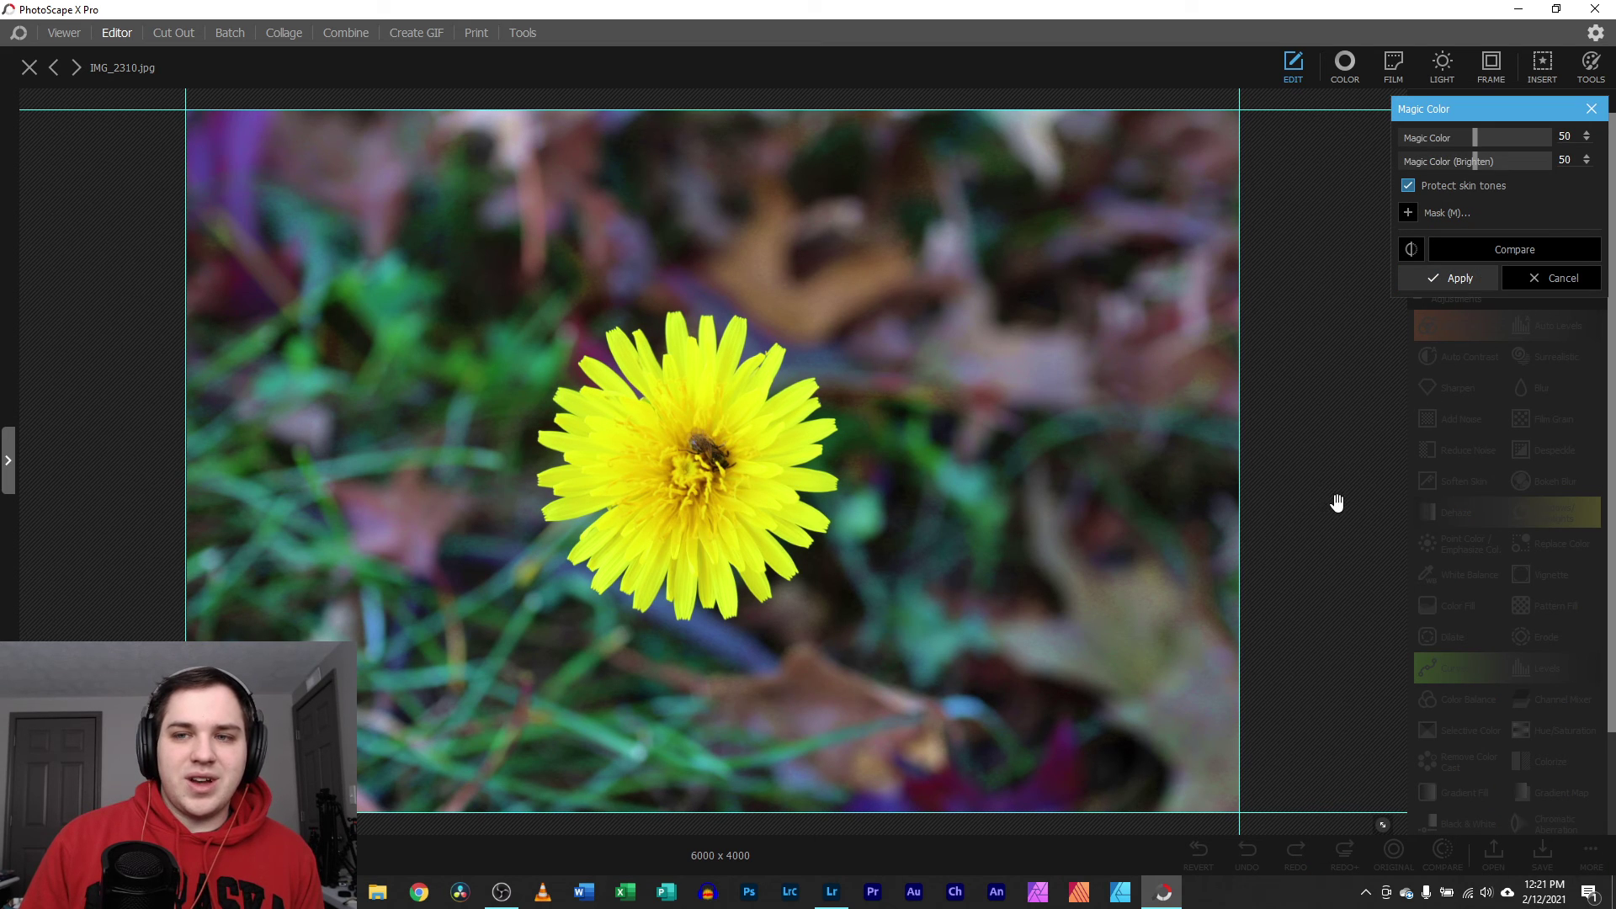
- In Lightroom, restore the Original version and apply Auto (Exposure +0.24, Shadows +16, Vibrance +16)
{"action": "left_click", "coordinate": [831, 892]}
{"action": "scroll", "coordinate": [1364, 407], "scroll_direction": "up", "scroll_amount": 5}
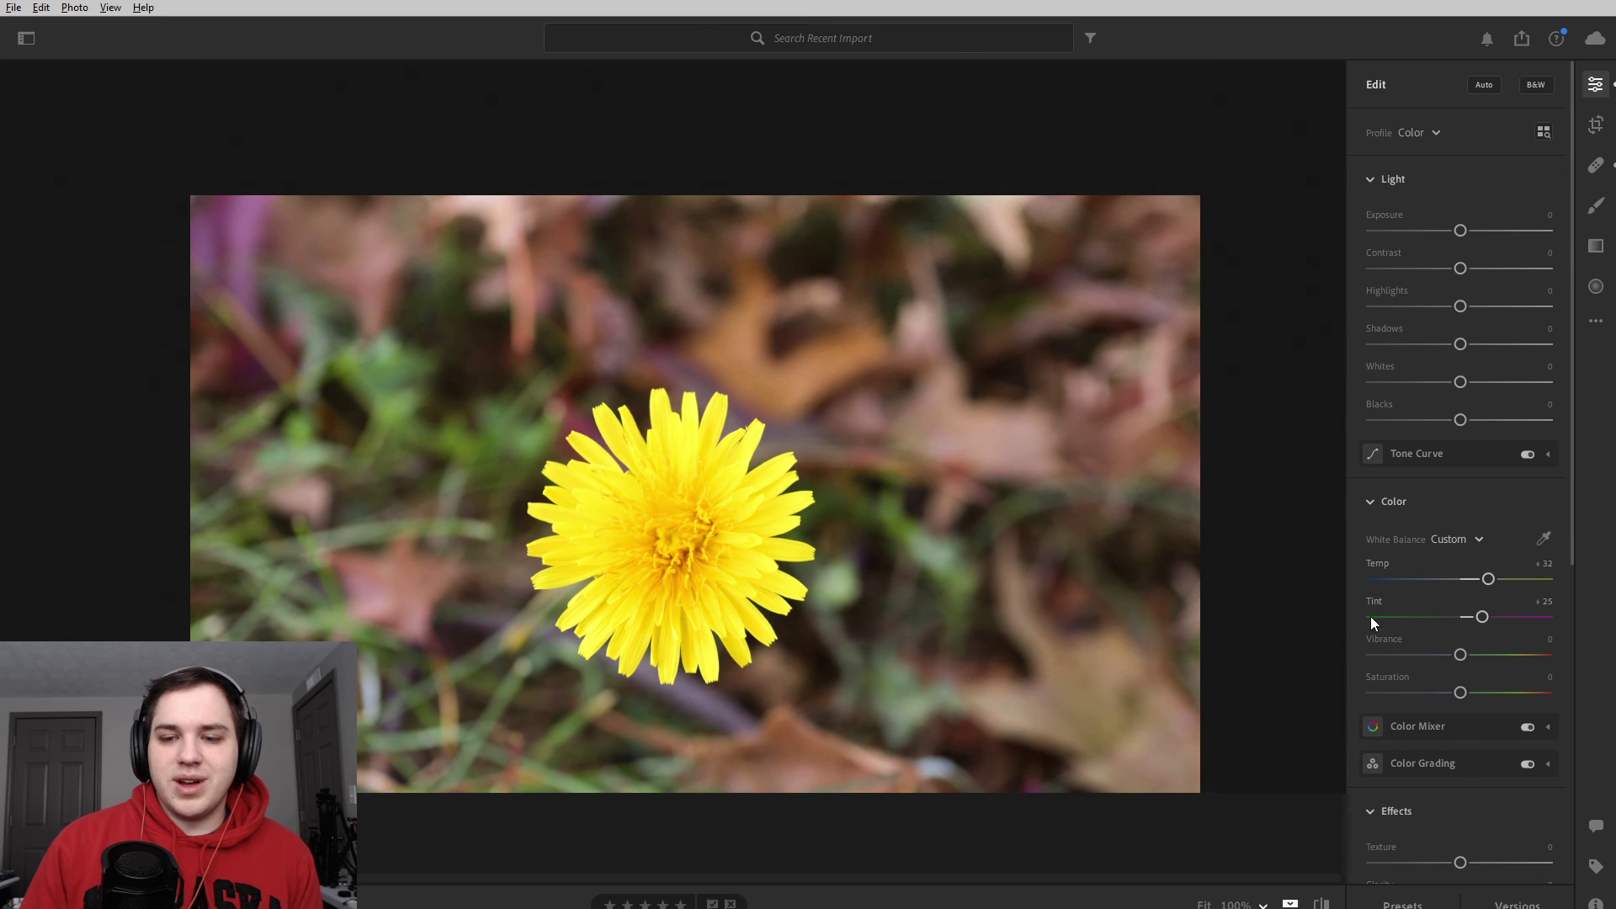
{"action": "left_click", "coordinate": [1515, 903]}
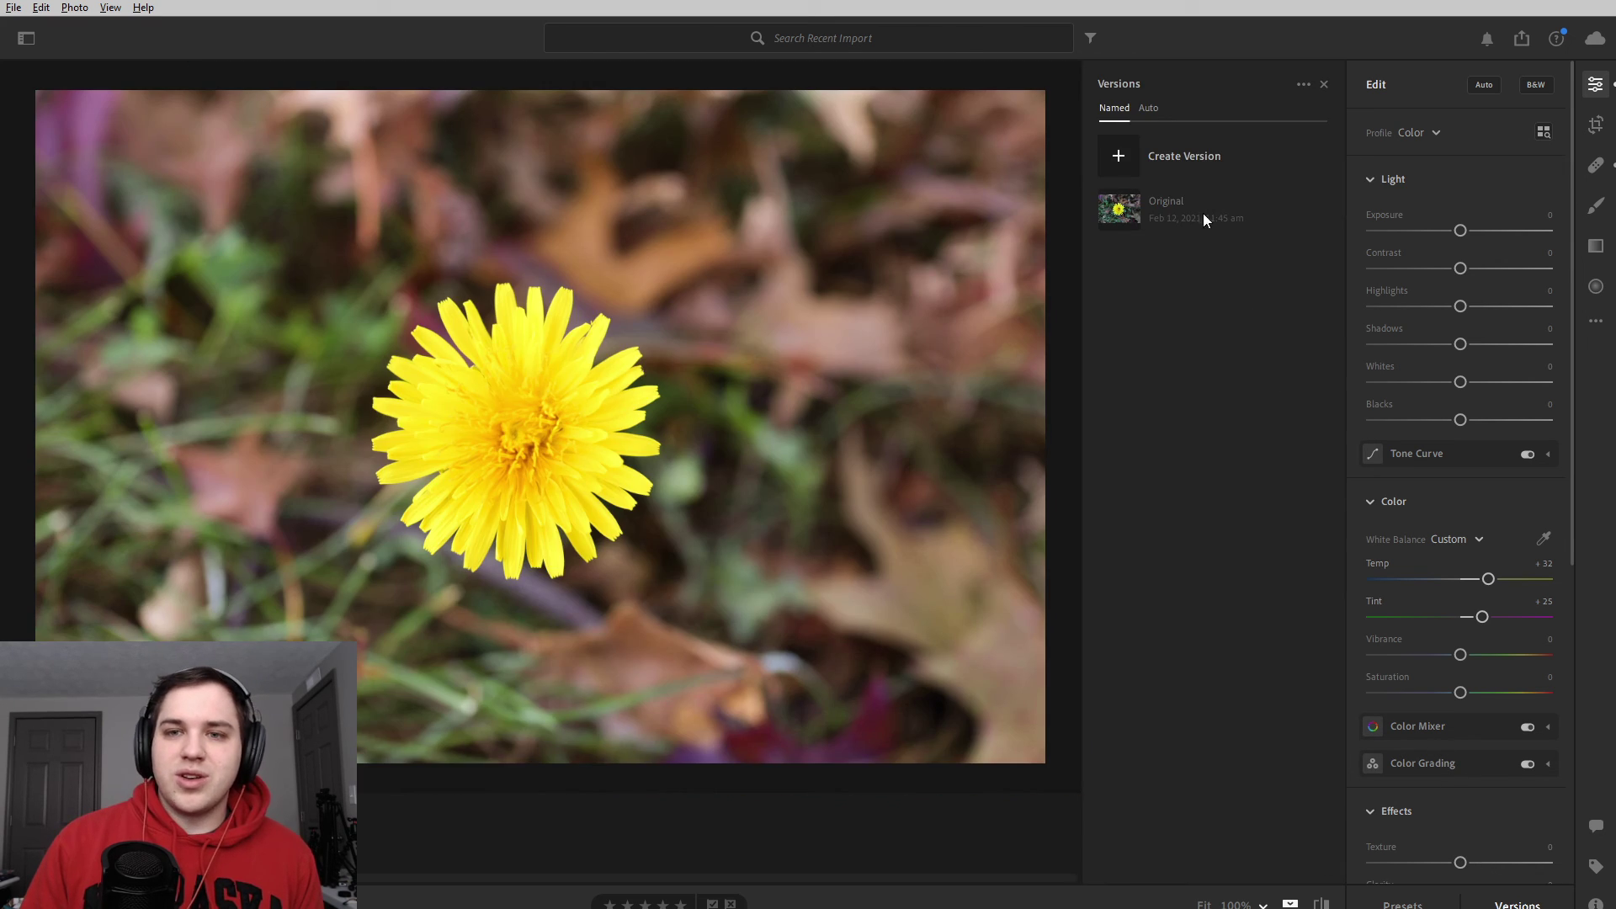
{"action": "left_click", "coordinate": [1160, 211]}
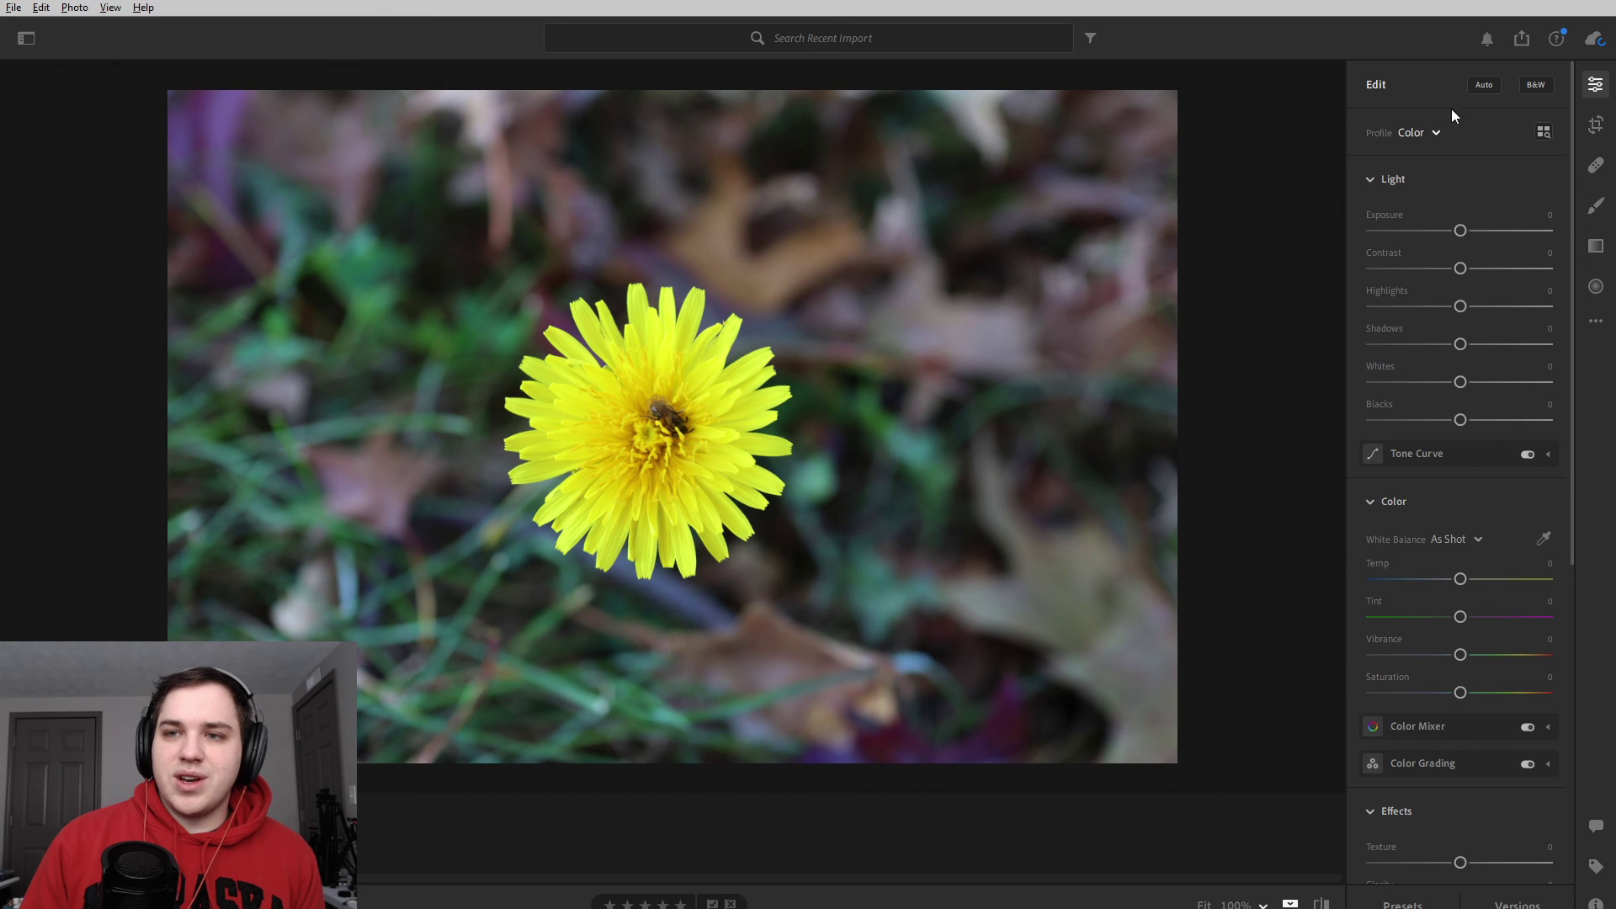
{"action": "left_click", "coordinate": [1484, 85]}
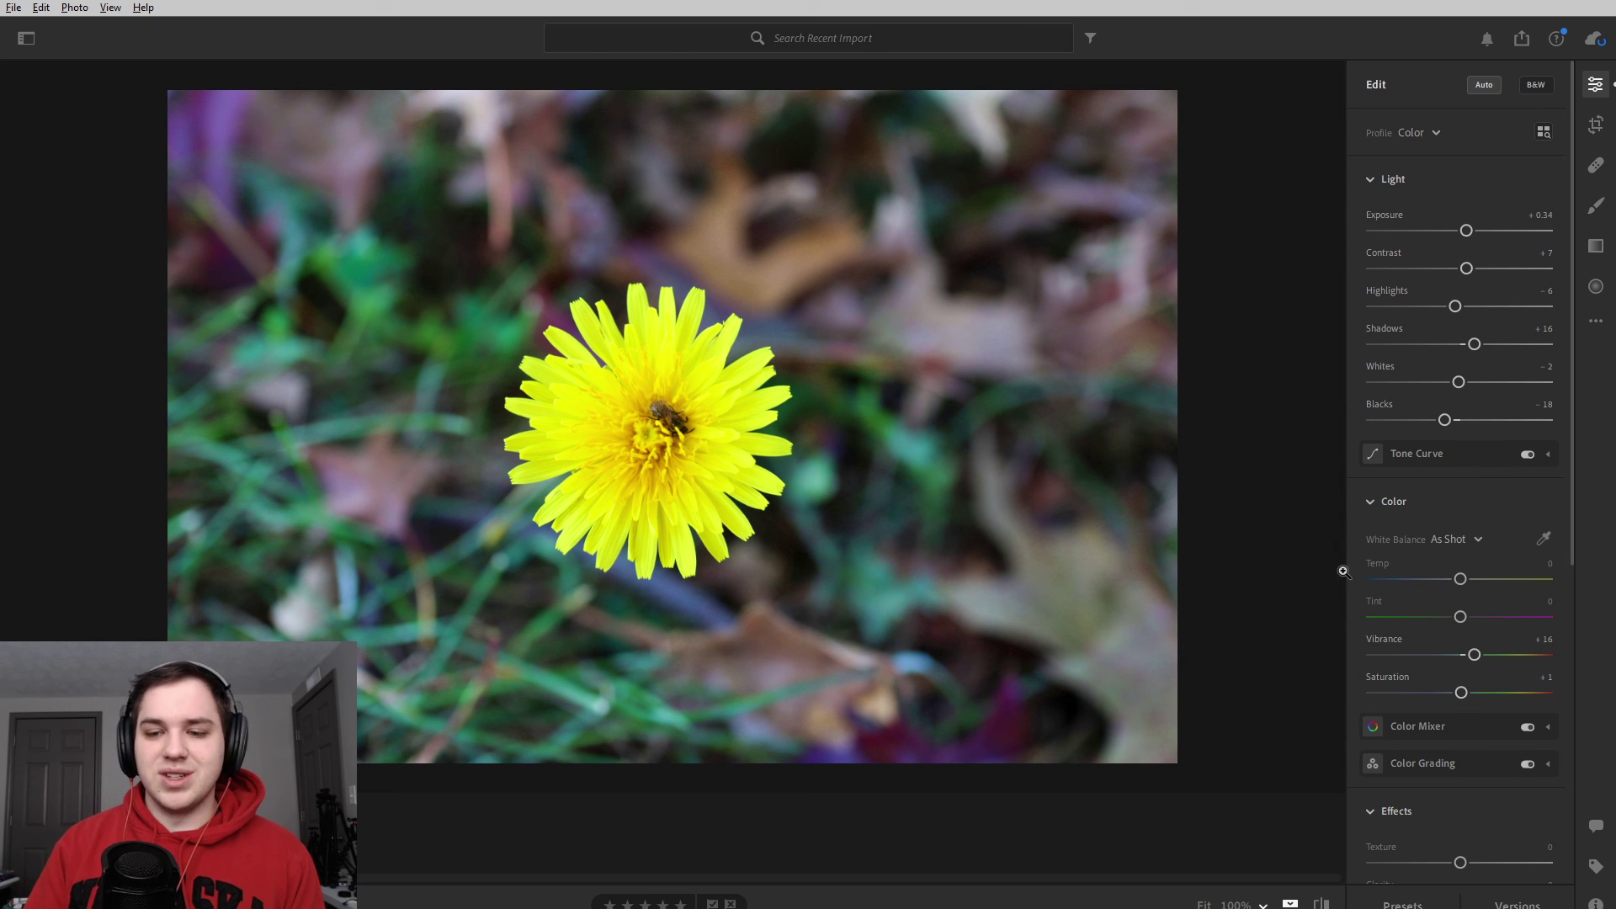
- Raise the Color section's Temp slider to +14 for a slightly warmer photo
{"action": "scroll", "coordinate": [1409, 807], "scroll_direction": "down", "scroll_amount": 5}
{"action": "scroll", "coordinate": [1410, 807], "scroll_direction": "down", "scroll_amount": 1}
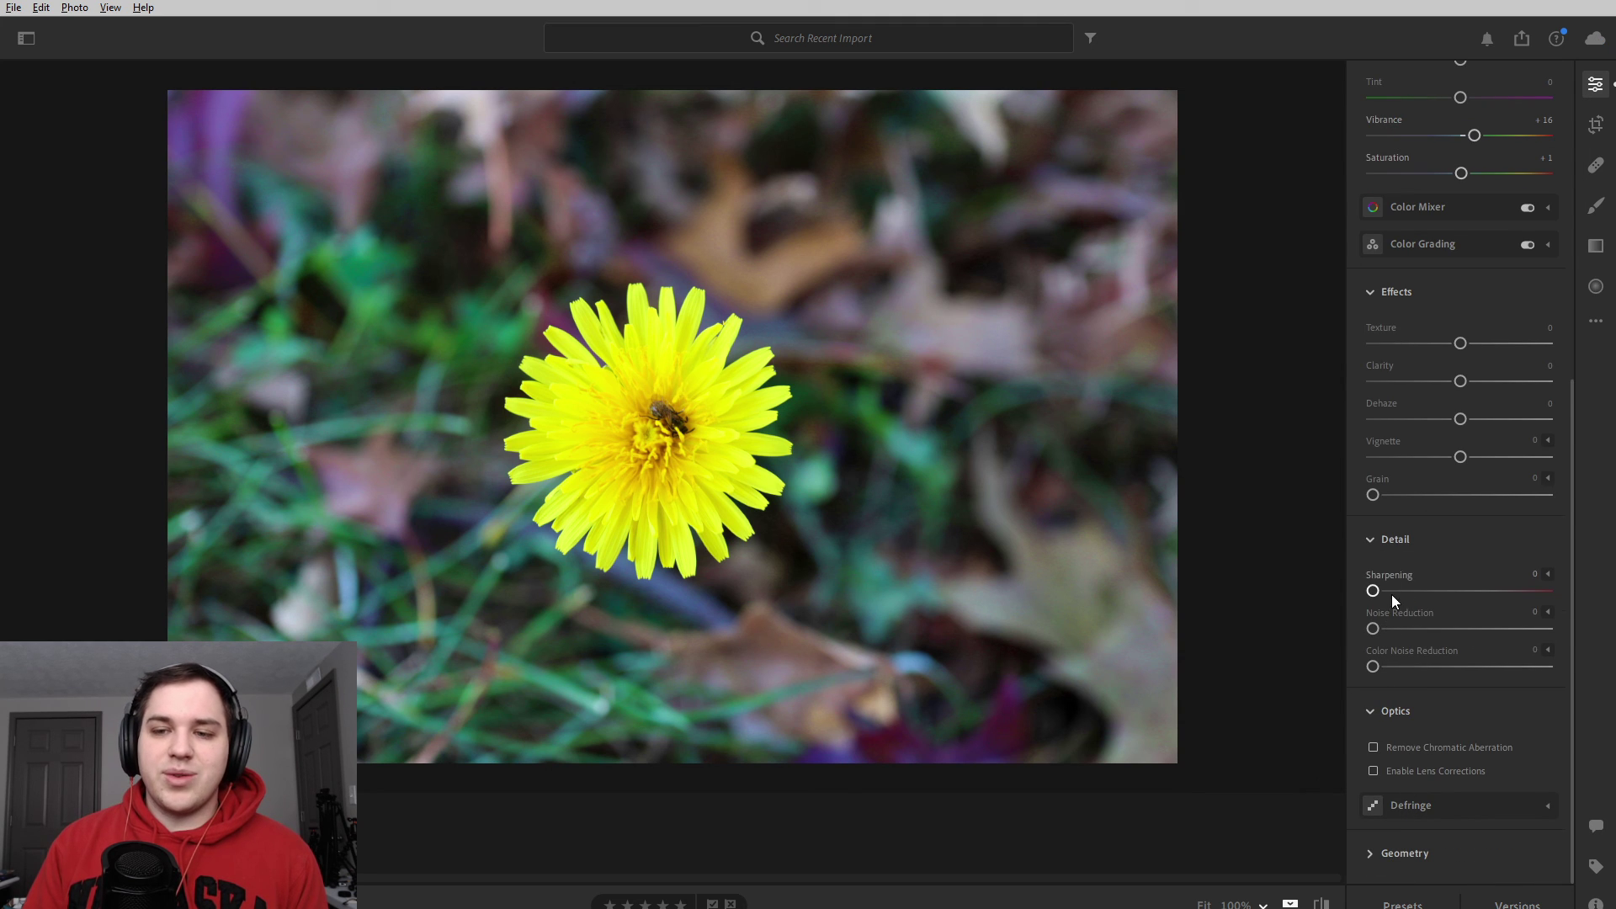
{"action": "scroll", "coordinate": [1451, 360], "scroll_direction": "up", "scroll_amount": 2}
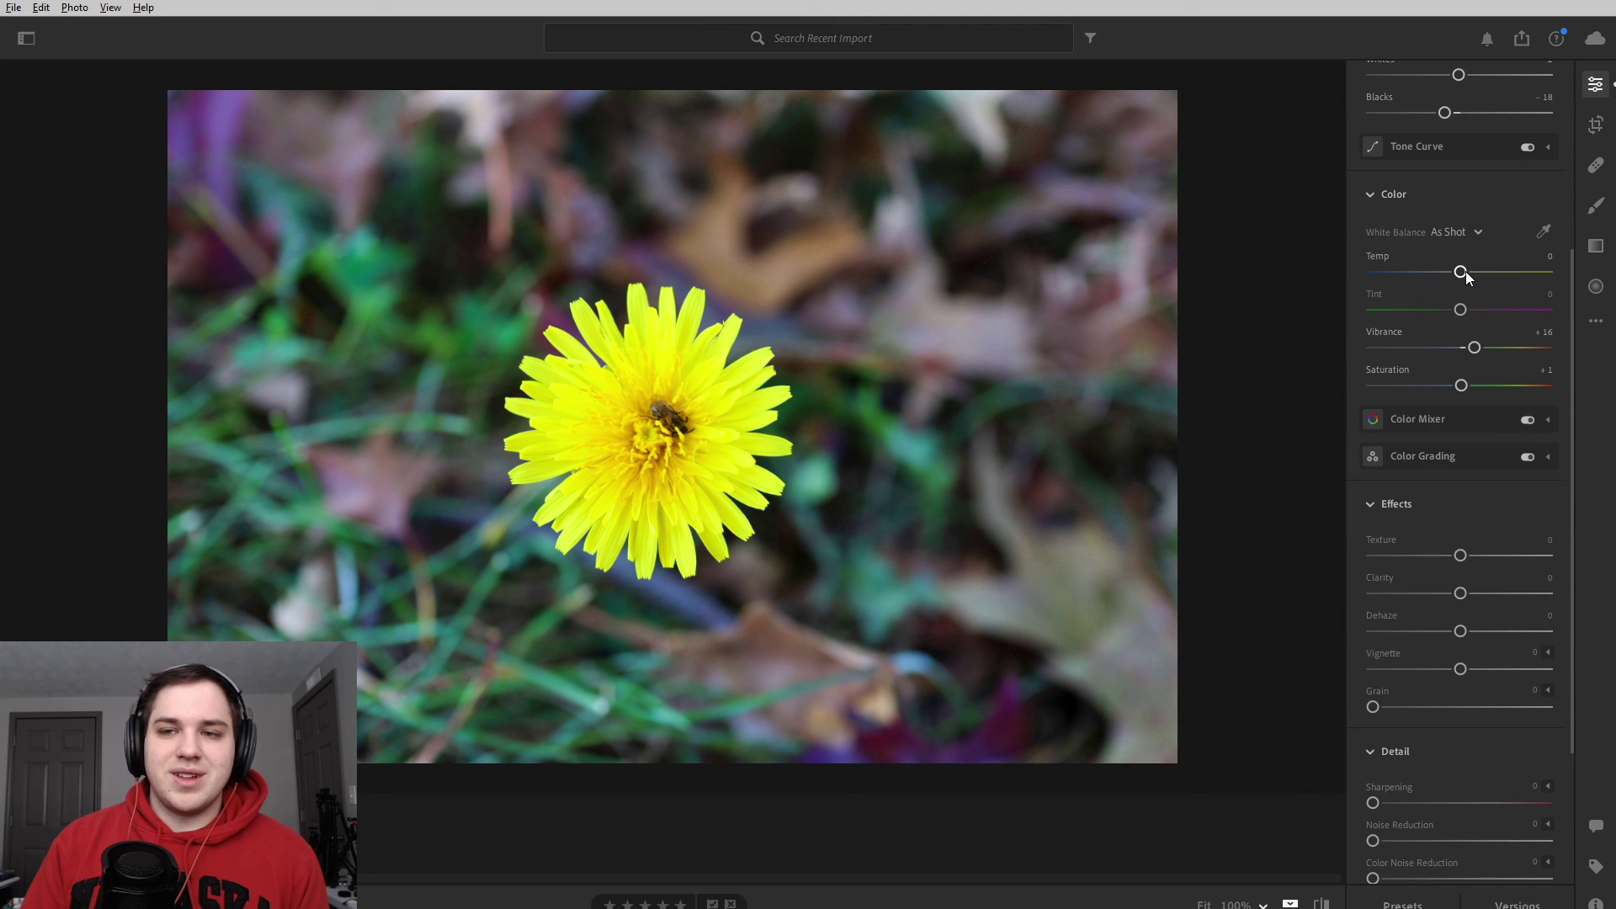
{"action": "left_click_drag", "start_coordinate": [1467, 271], "coordinate": [1474, 274]}
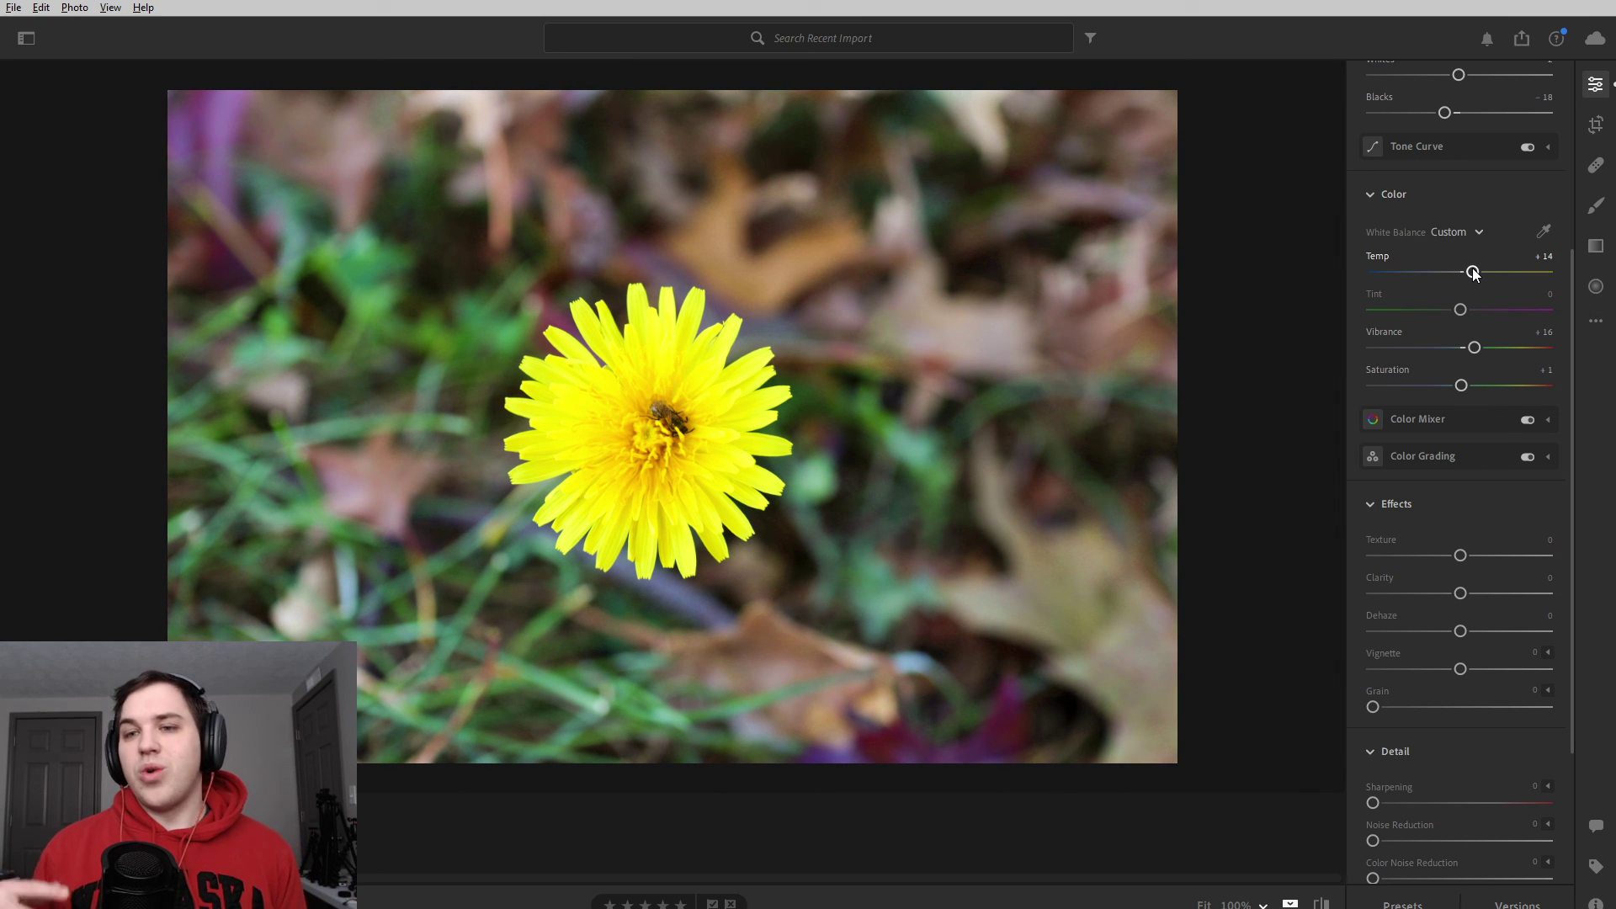